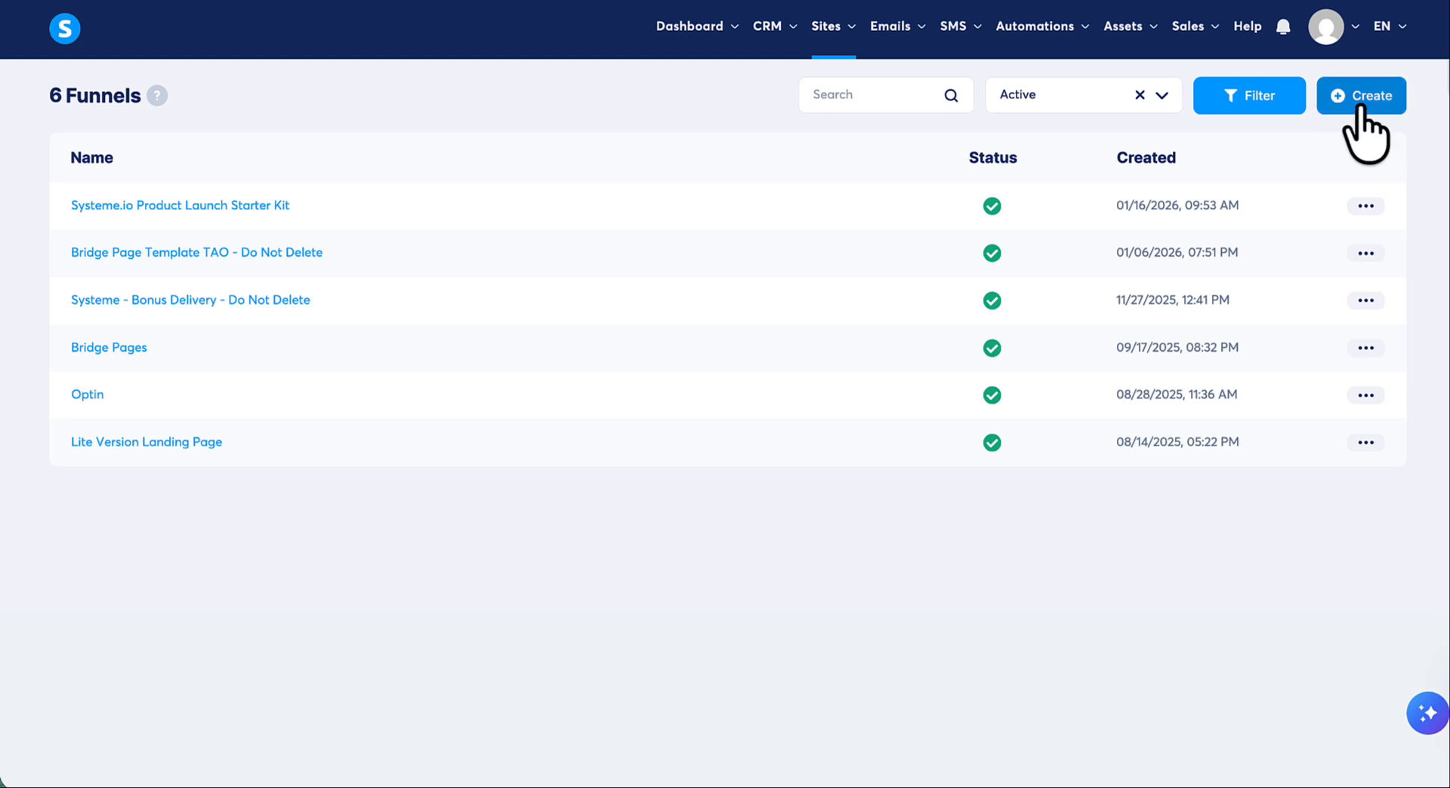
Create a funnel named Lead Magent on the zaf.systeme.io domain with the Build an audience goal and Euro currency
click(1361, 96)
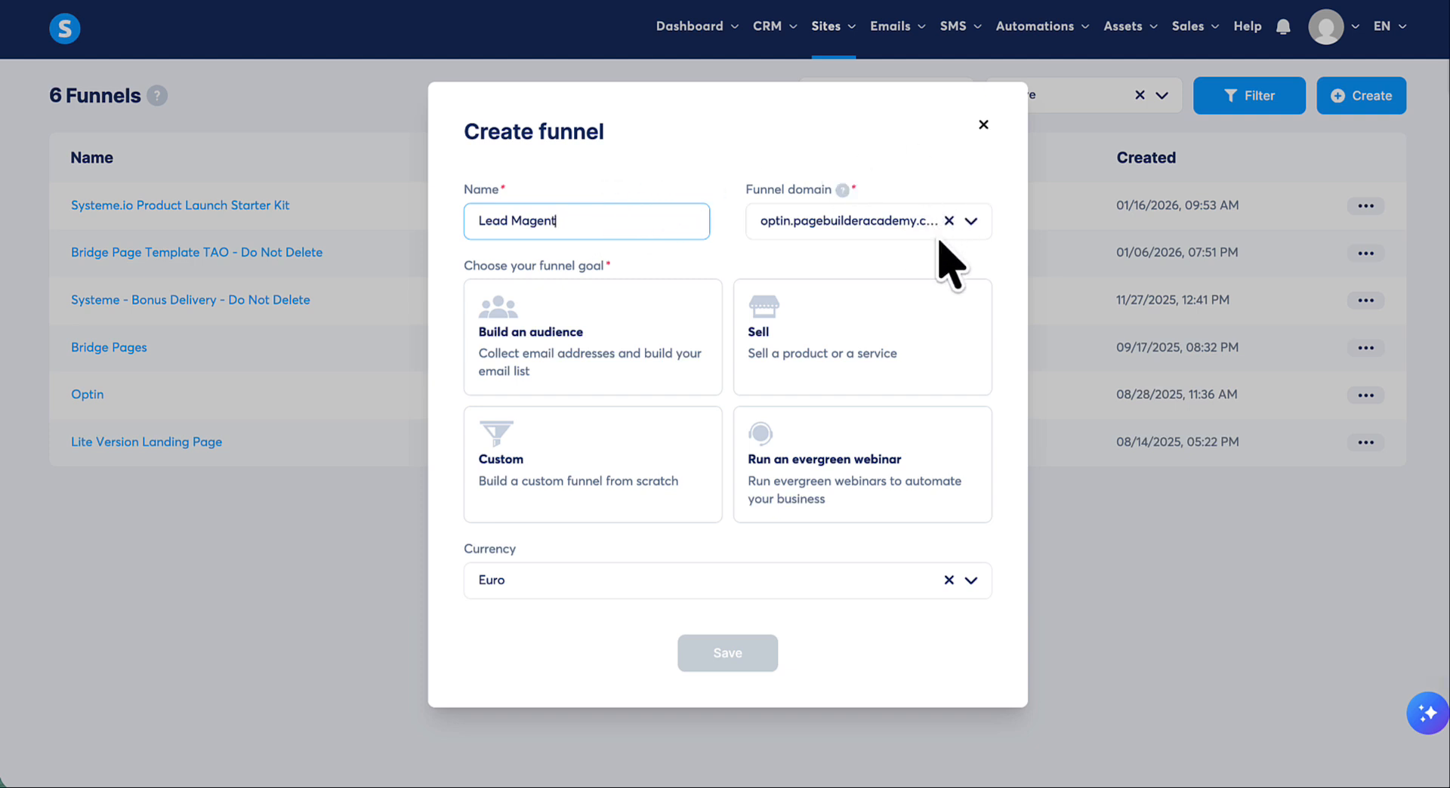
click(972, 225)
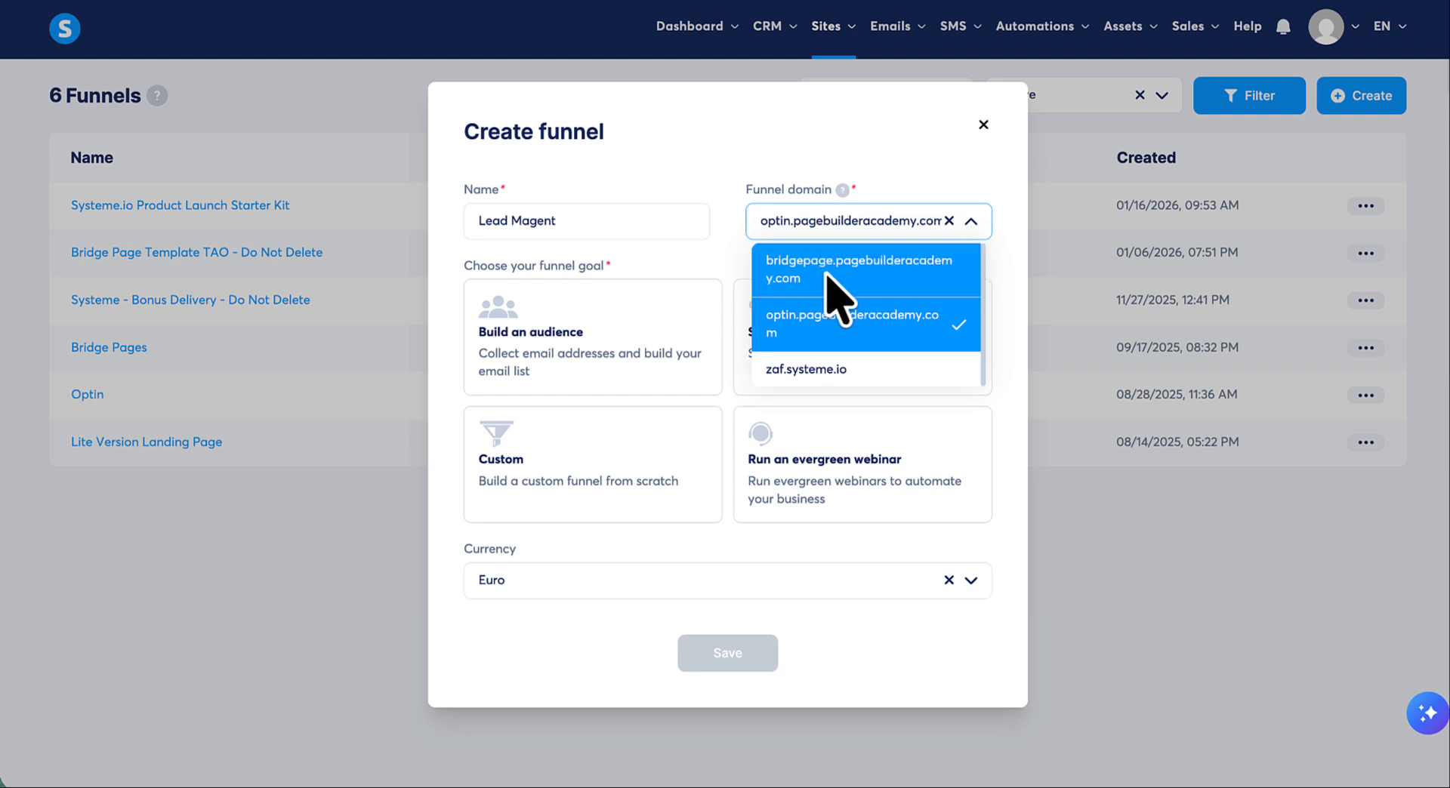
click(820, 370)
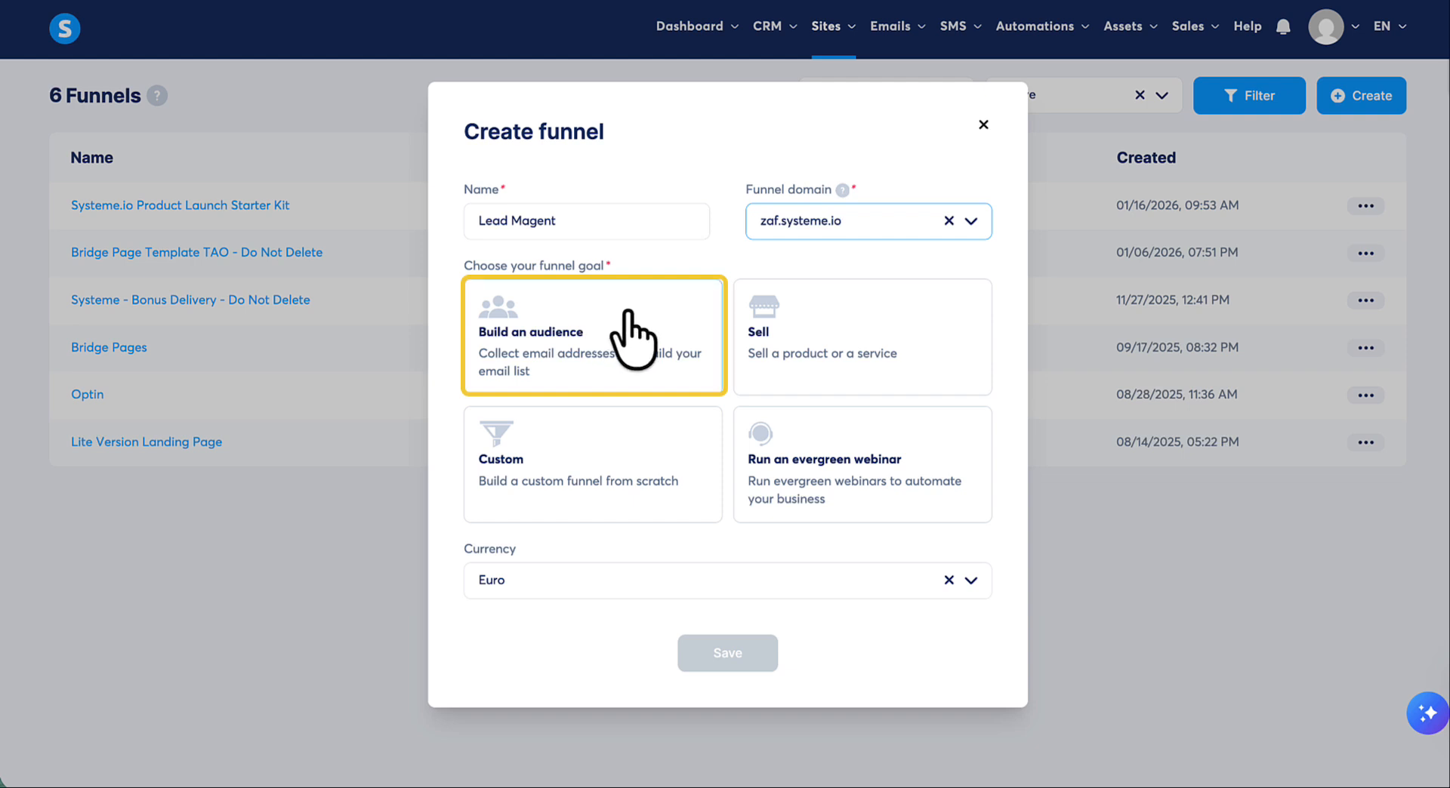
click(581, 343)
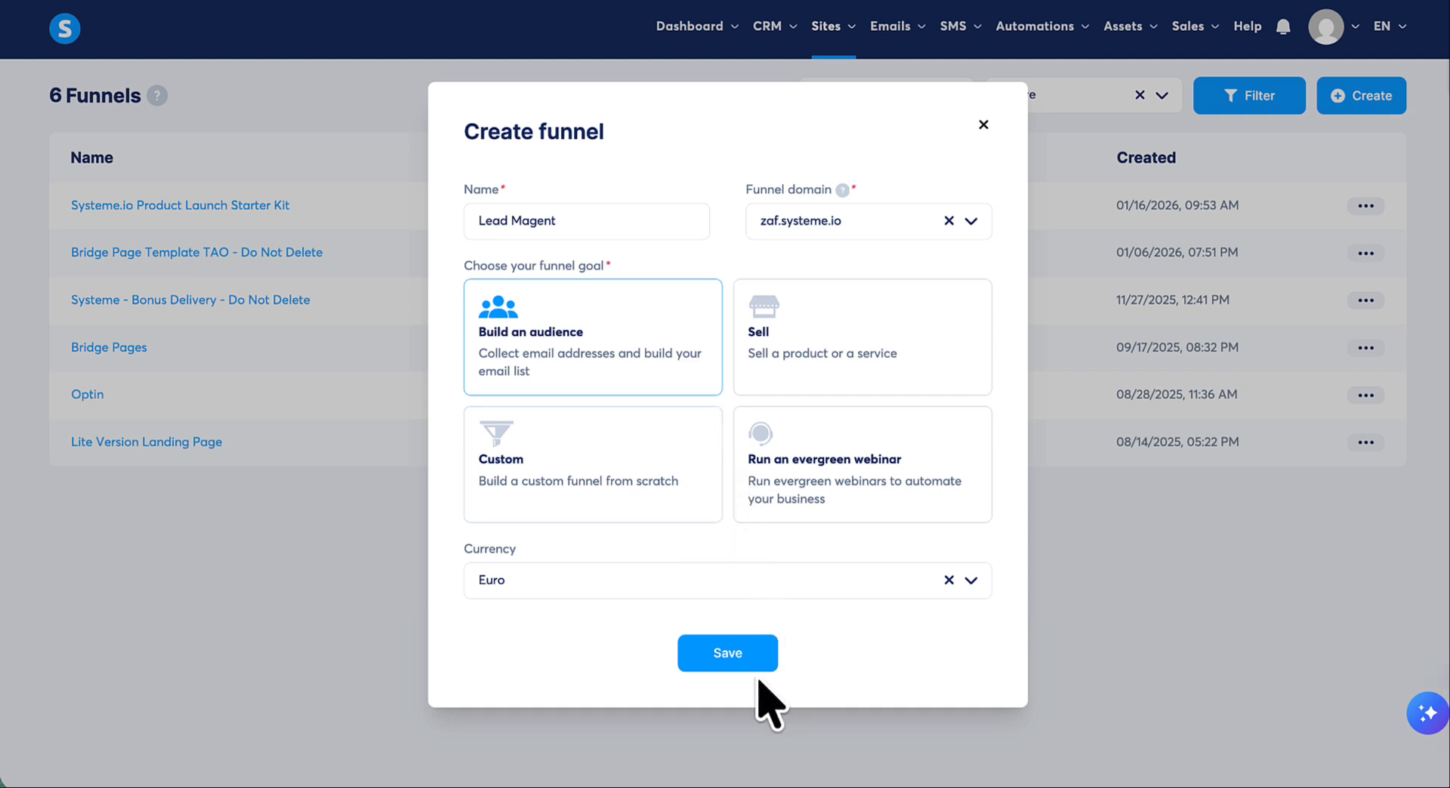
click(725, 665)
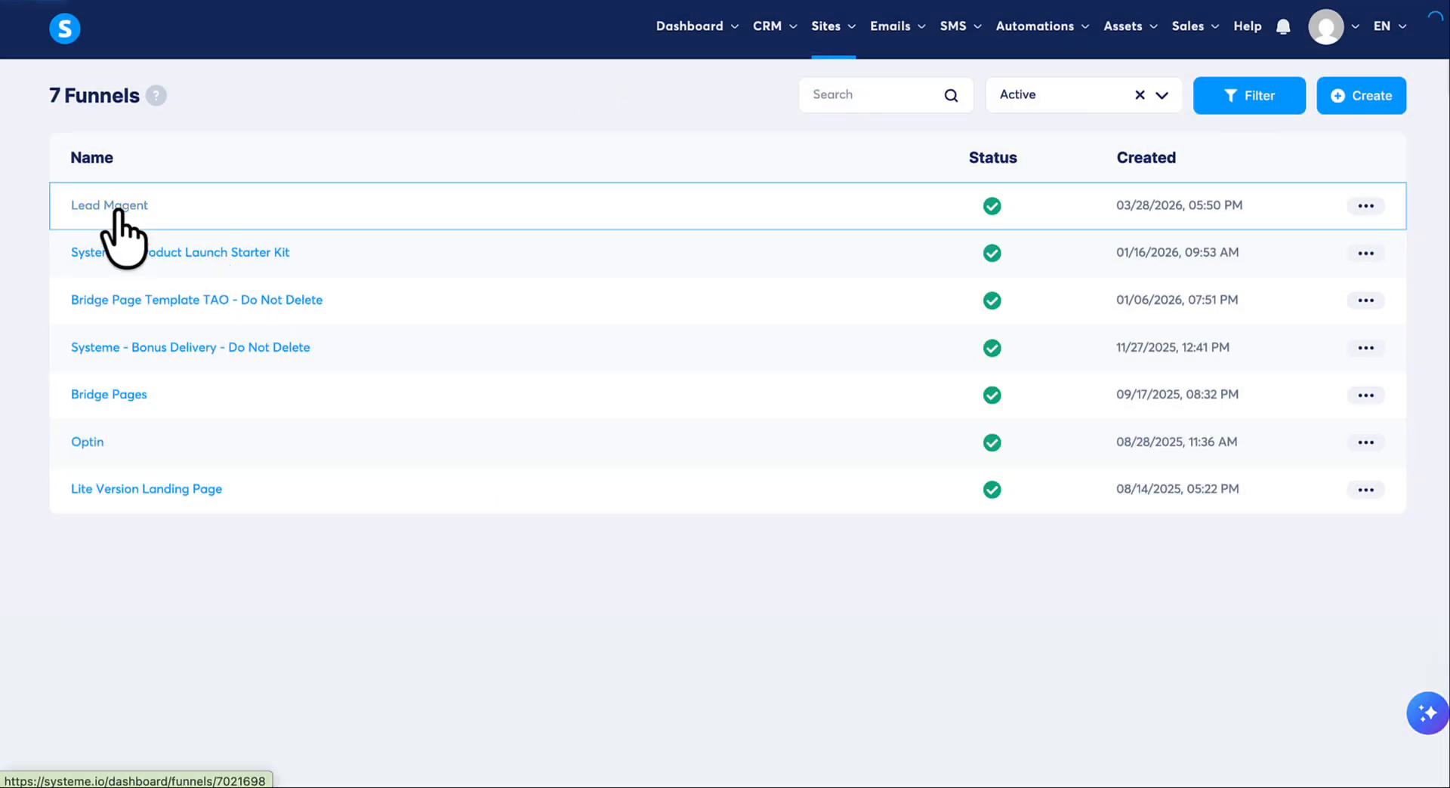
Open the Lead Magent funnel and show 30 templates per page for its opt-in page
click(116, 214)
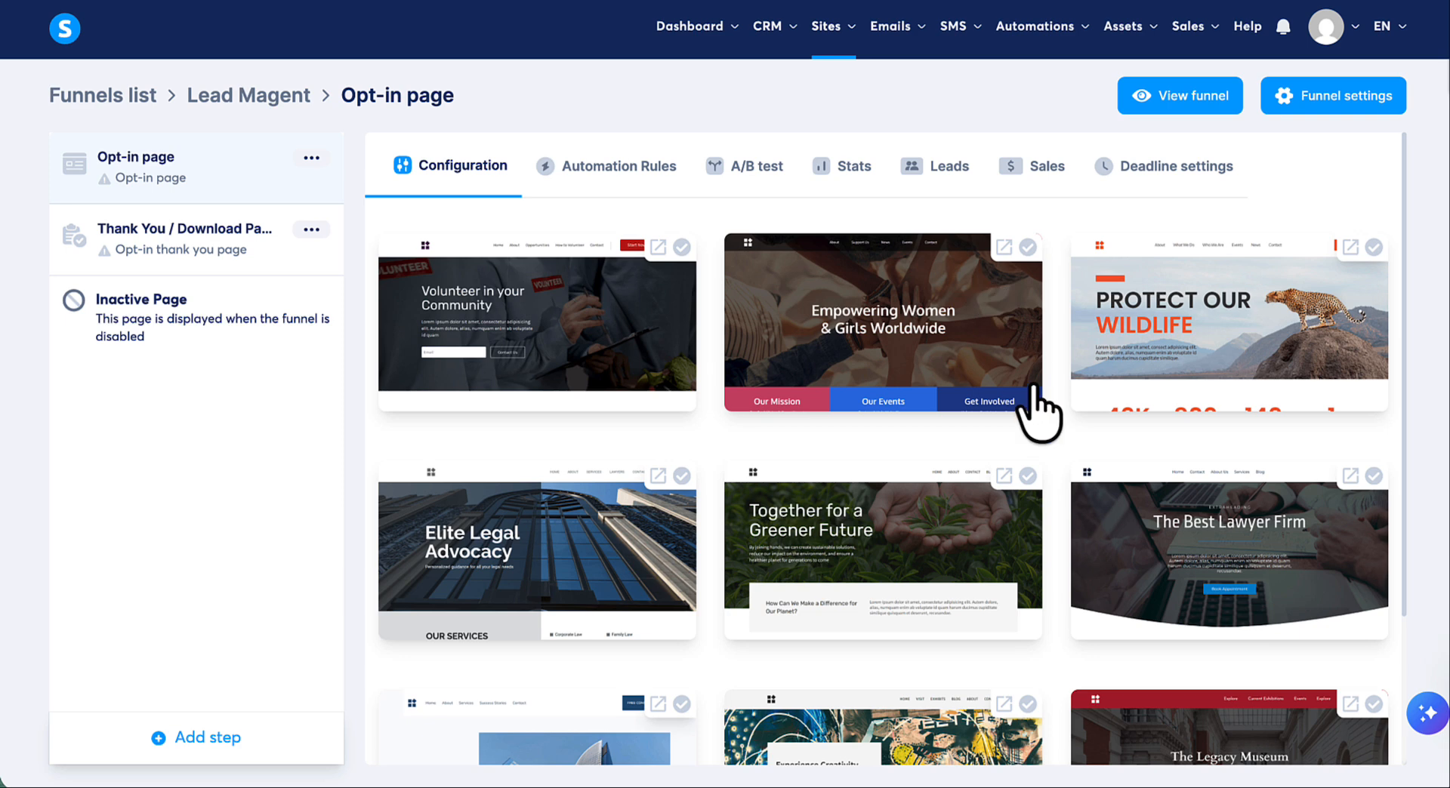
scroll(1055, 356, down, 3)
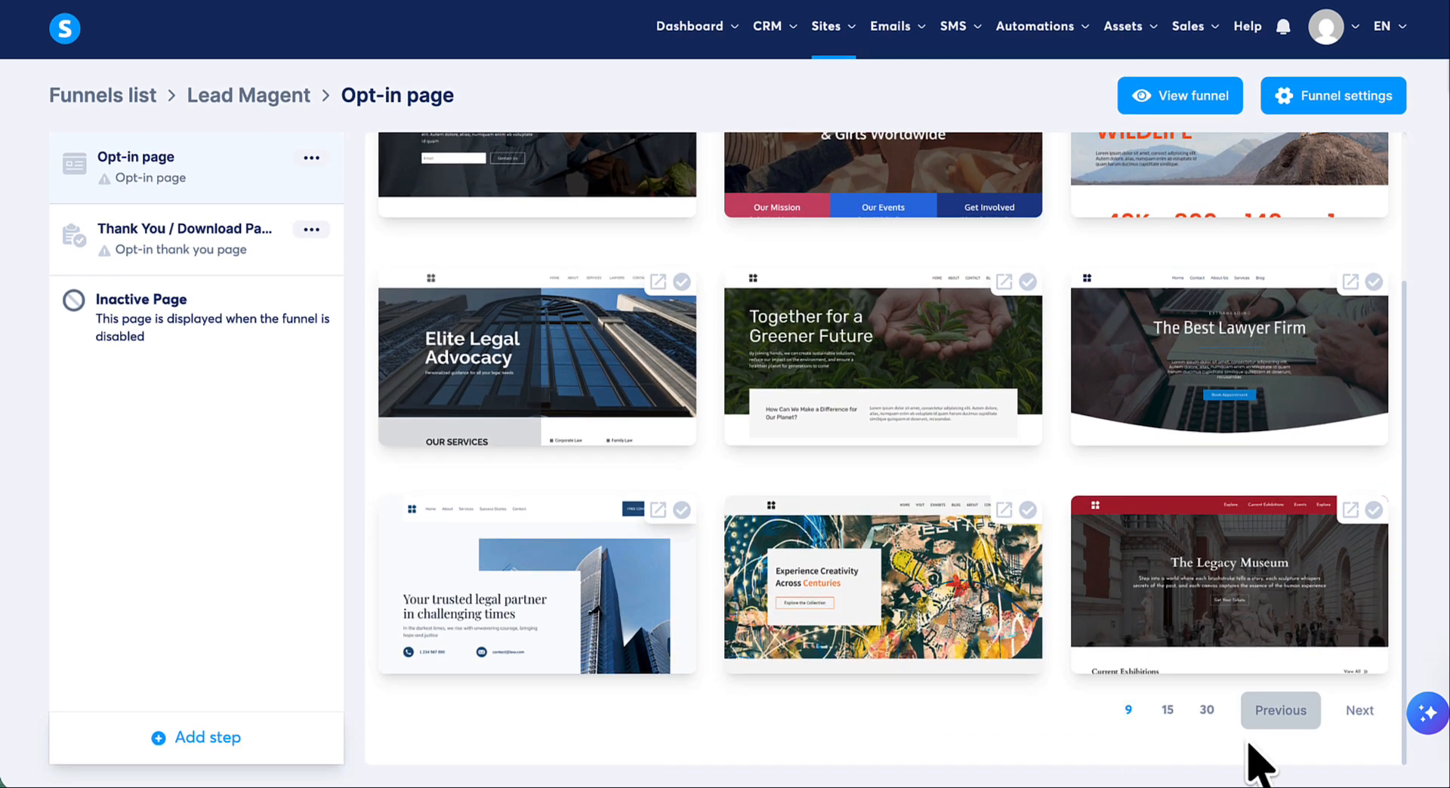
click(1207, 711)
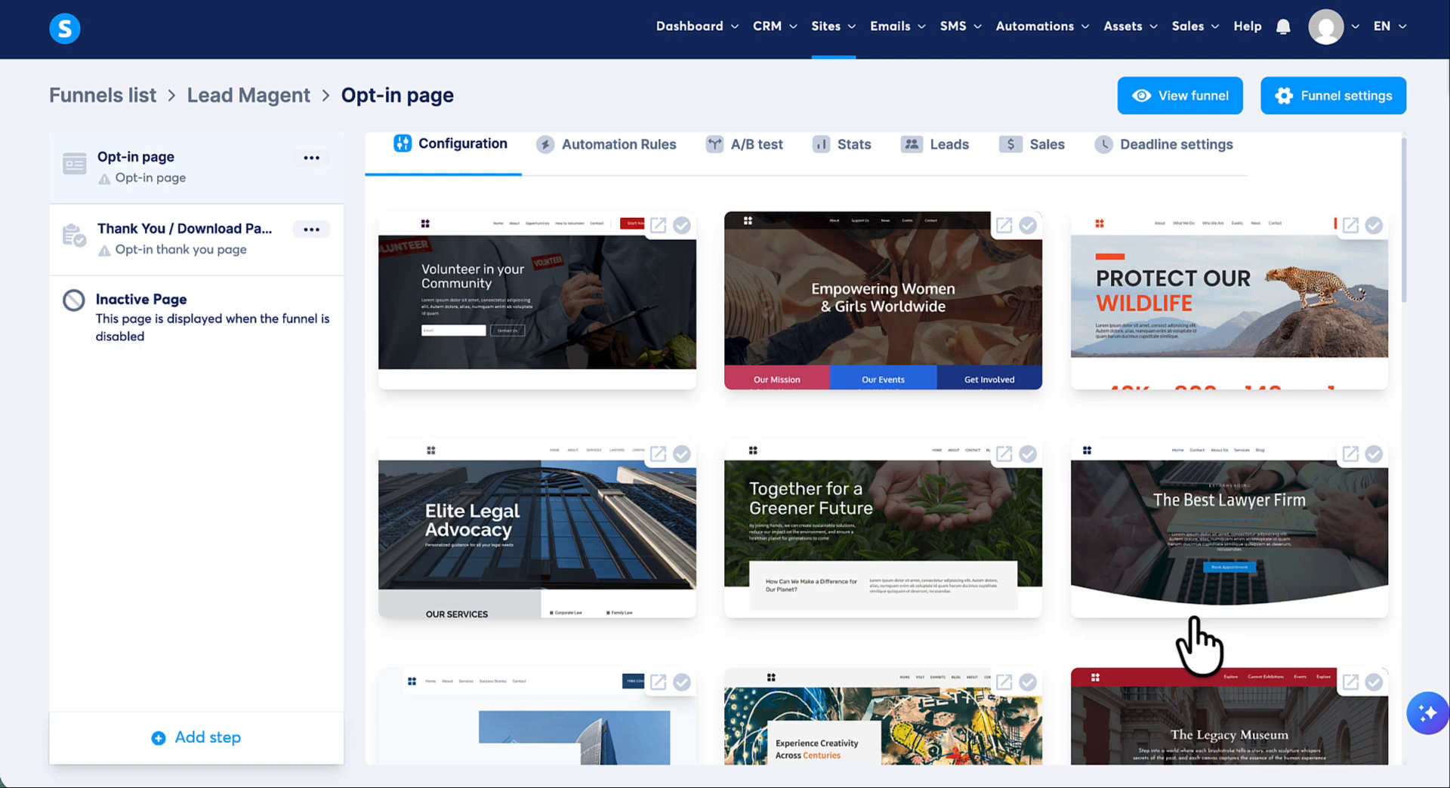
Browse to the second page of templates and choose the Universal Software Architecture Event'2X template for the opt-in page
scroll(1193, 604, down, 3)
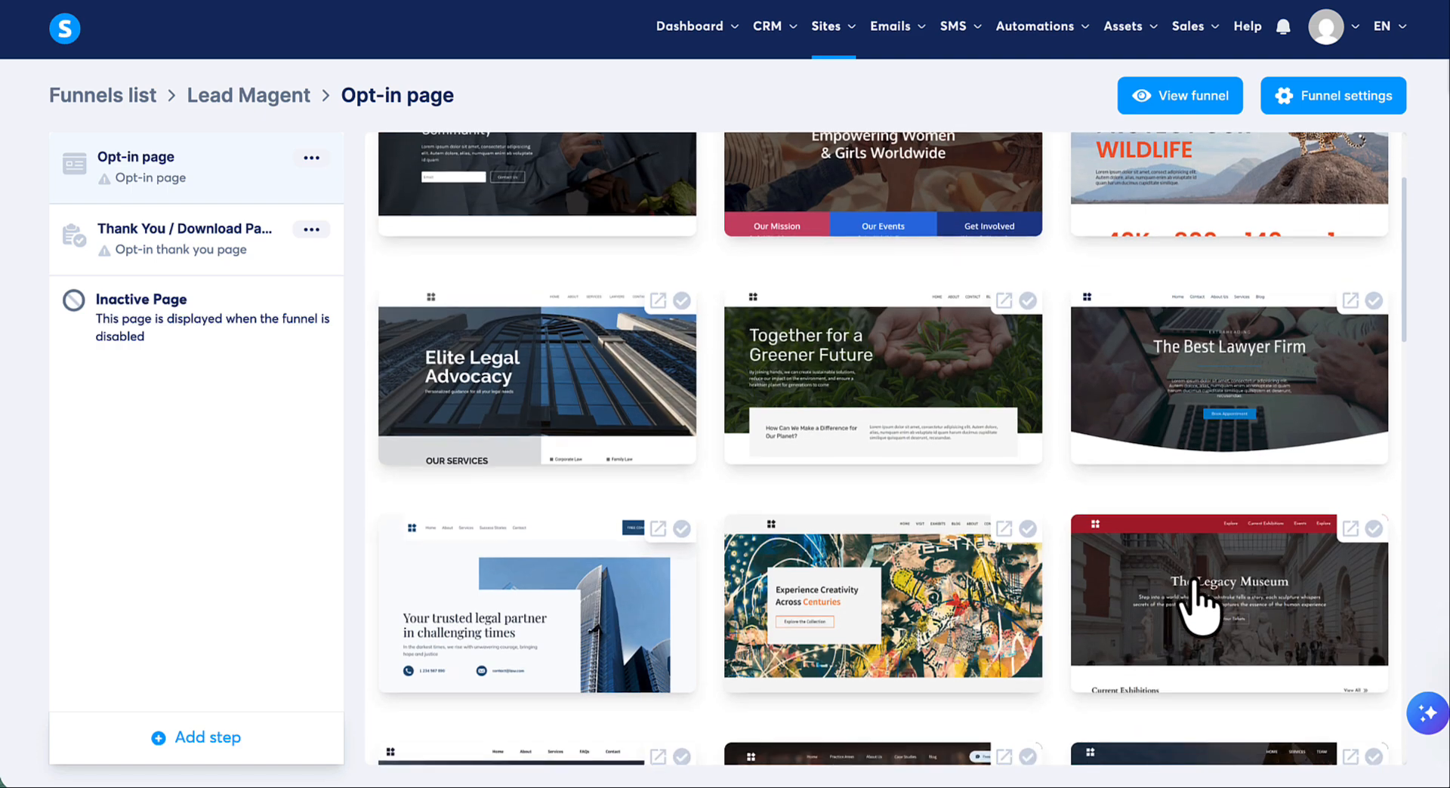
scroll(1197, 604, down, 3)
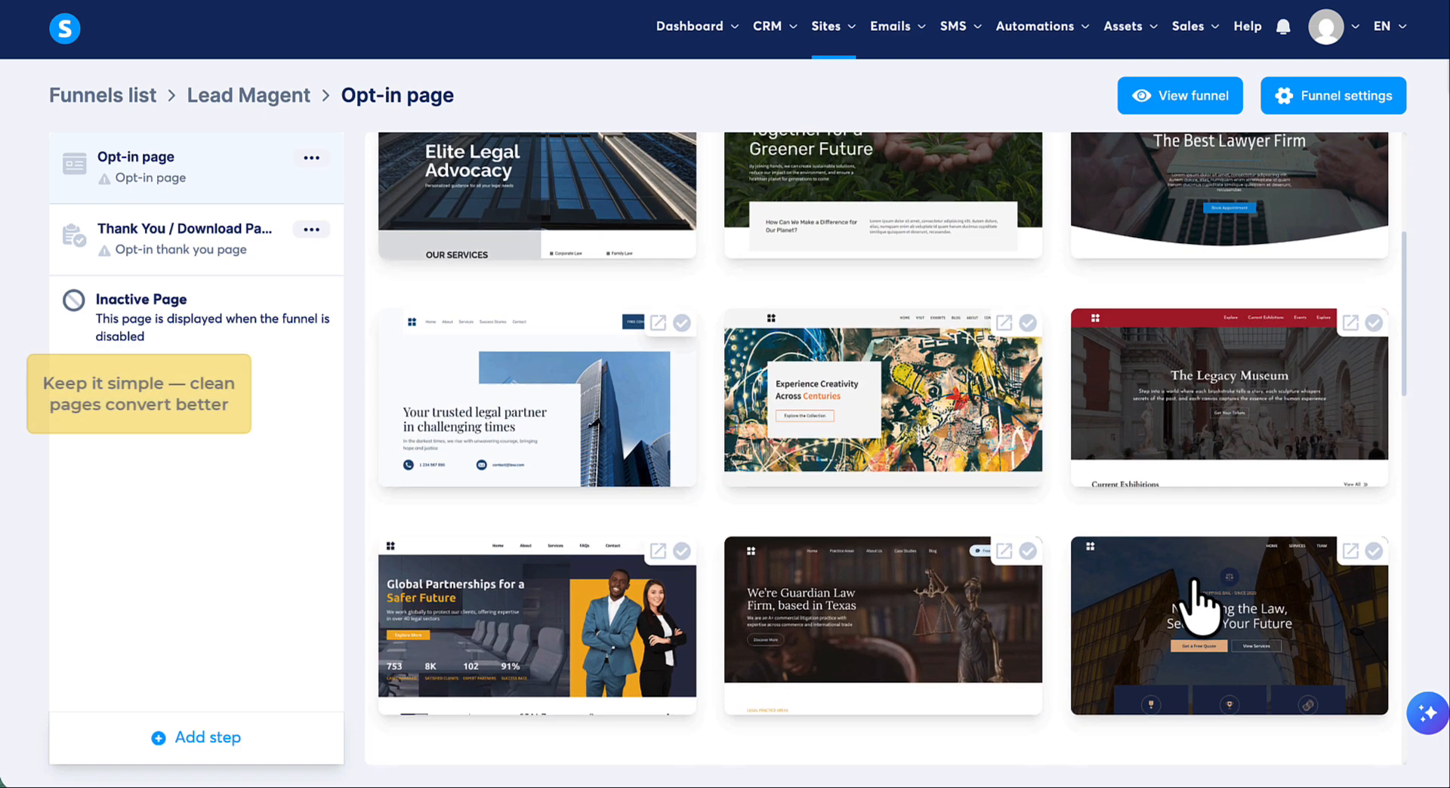
scroll(1199, 604, down, 3)
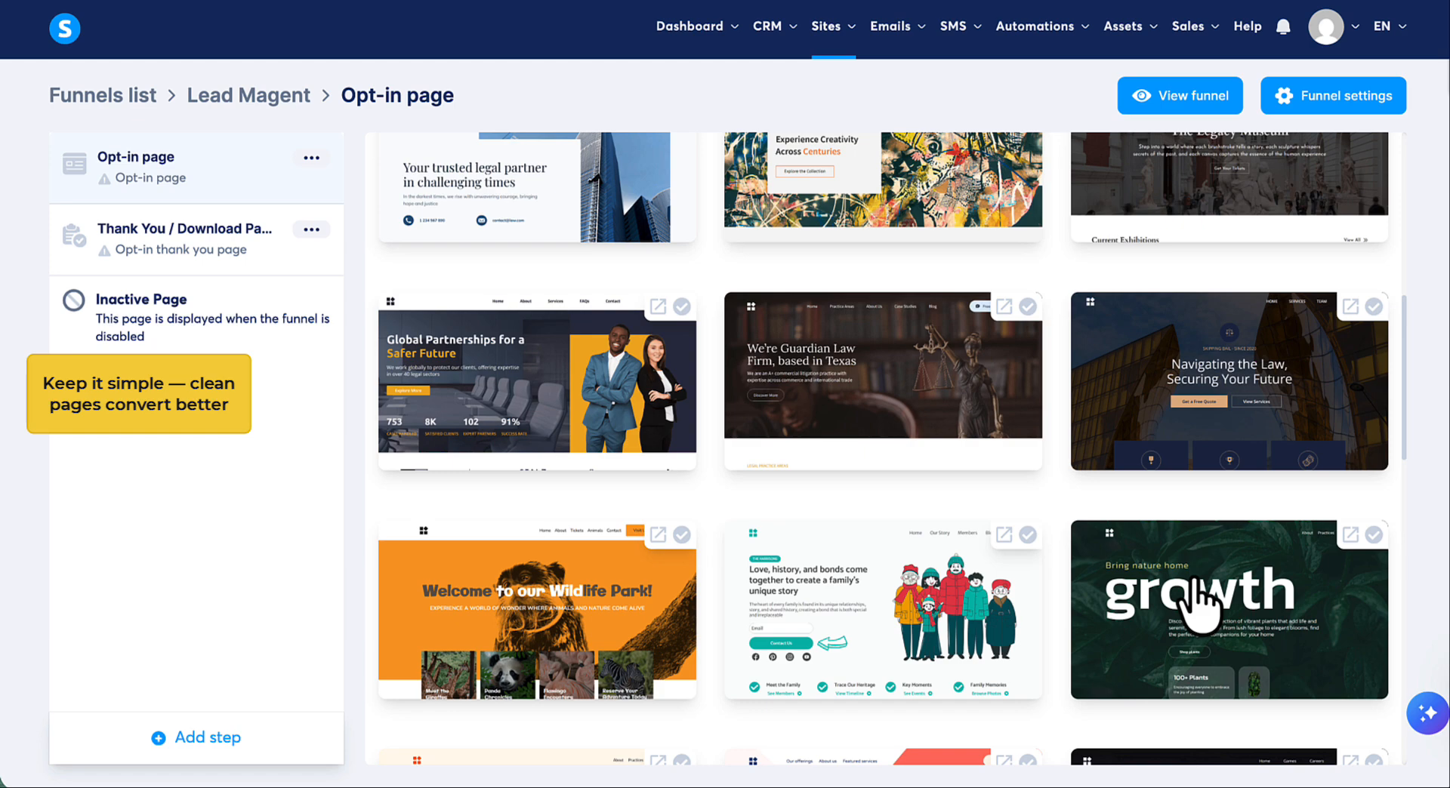
scroll(1197, 585, down, 12)
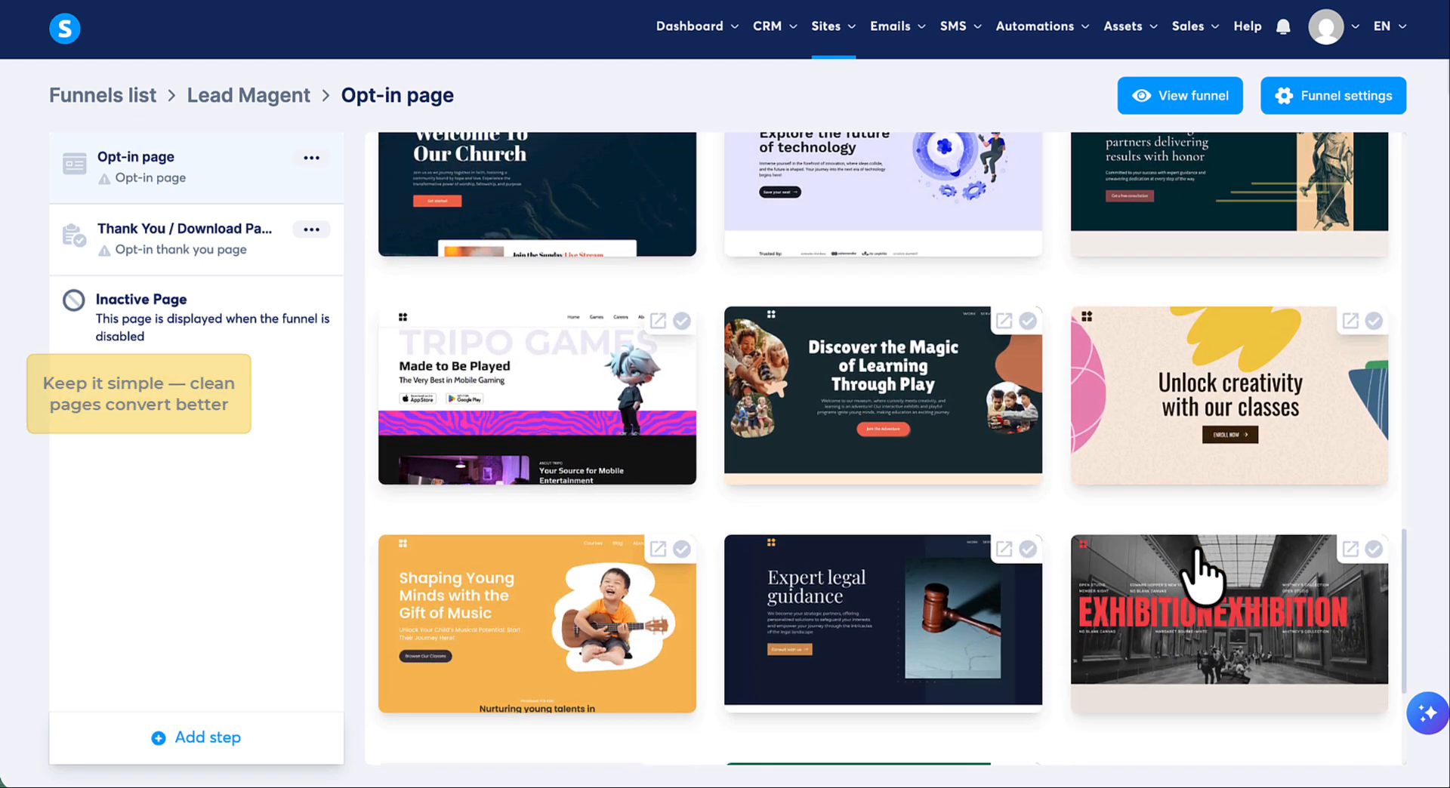
scroll(1199, 575, down, 4)
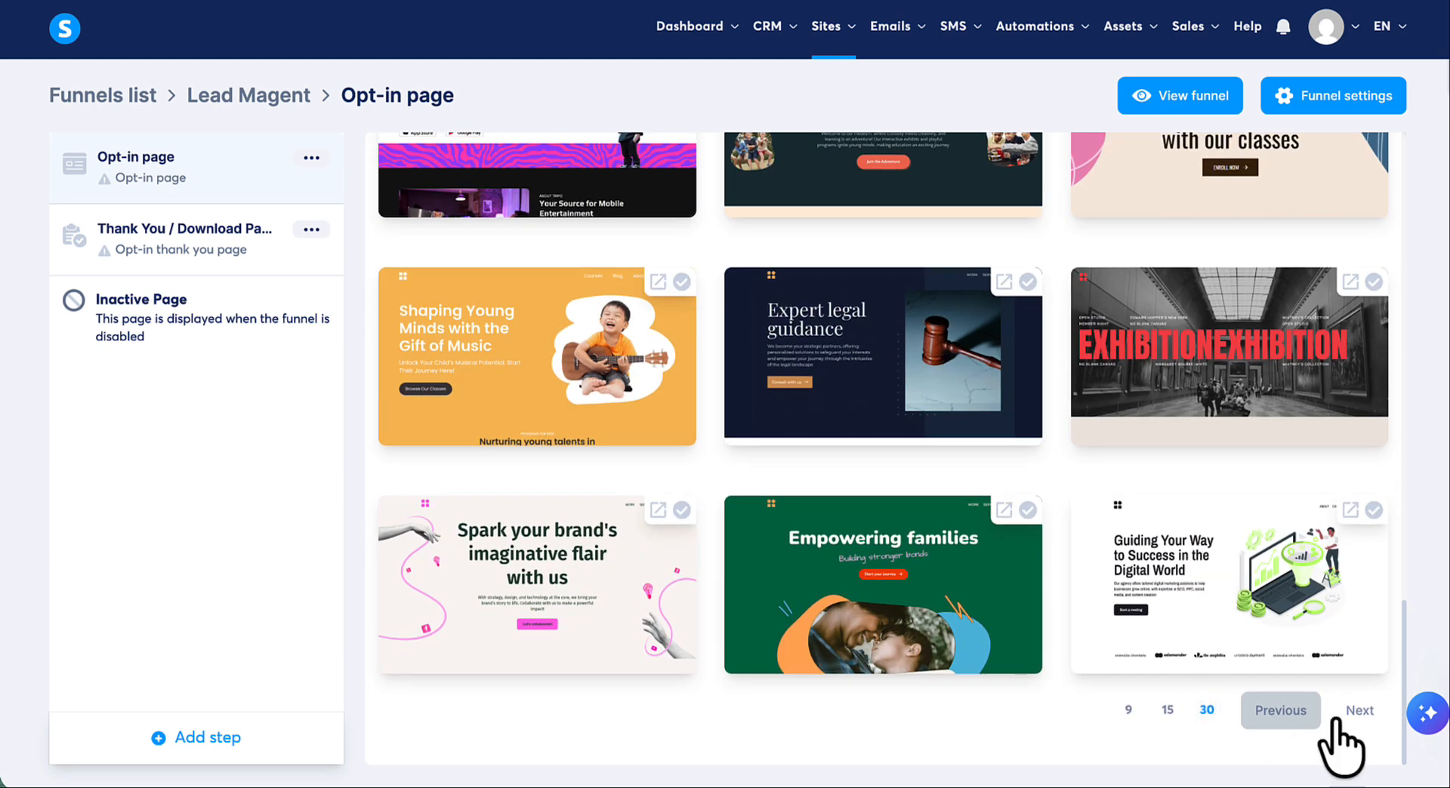
click(1358, 710)
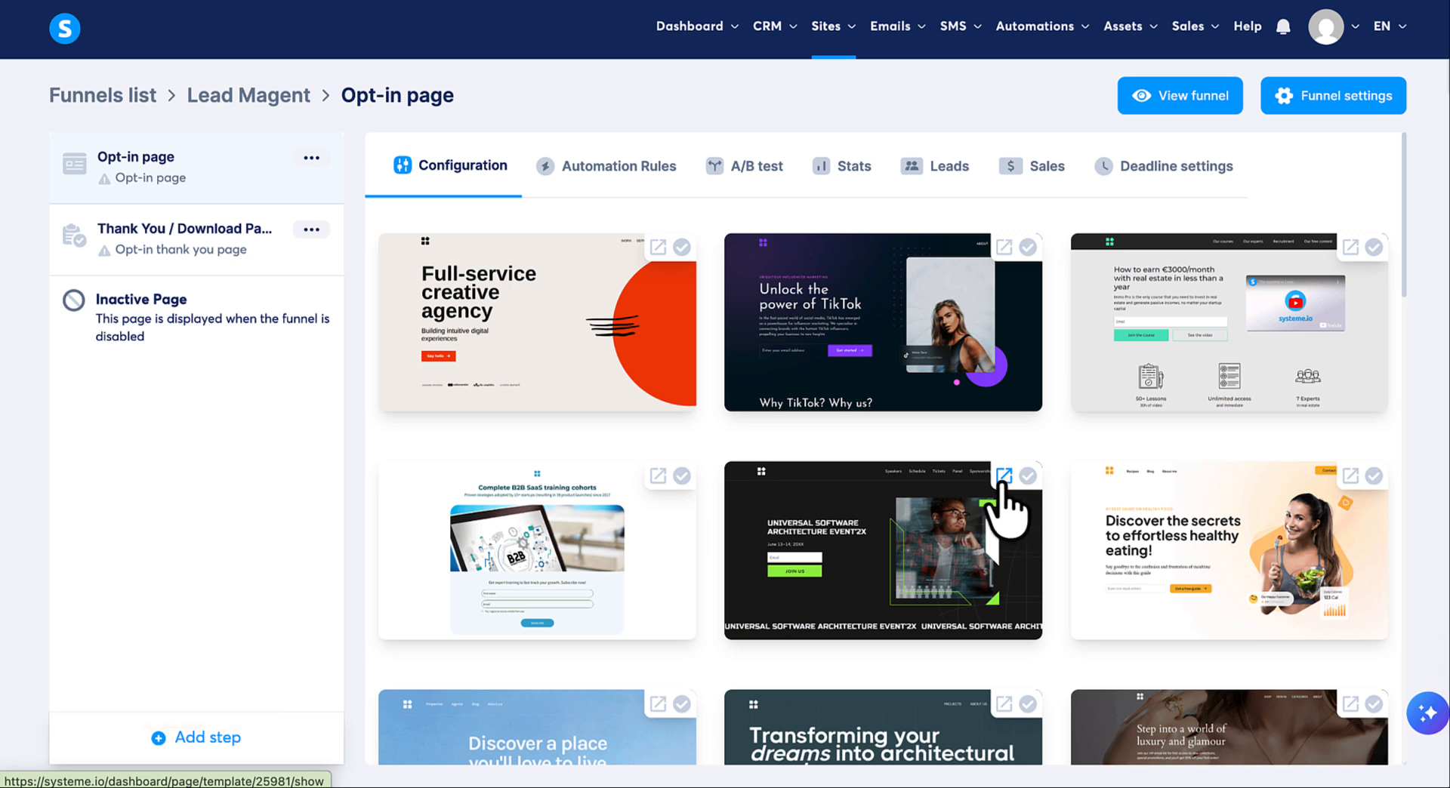
click(918, 534)
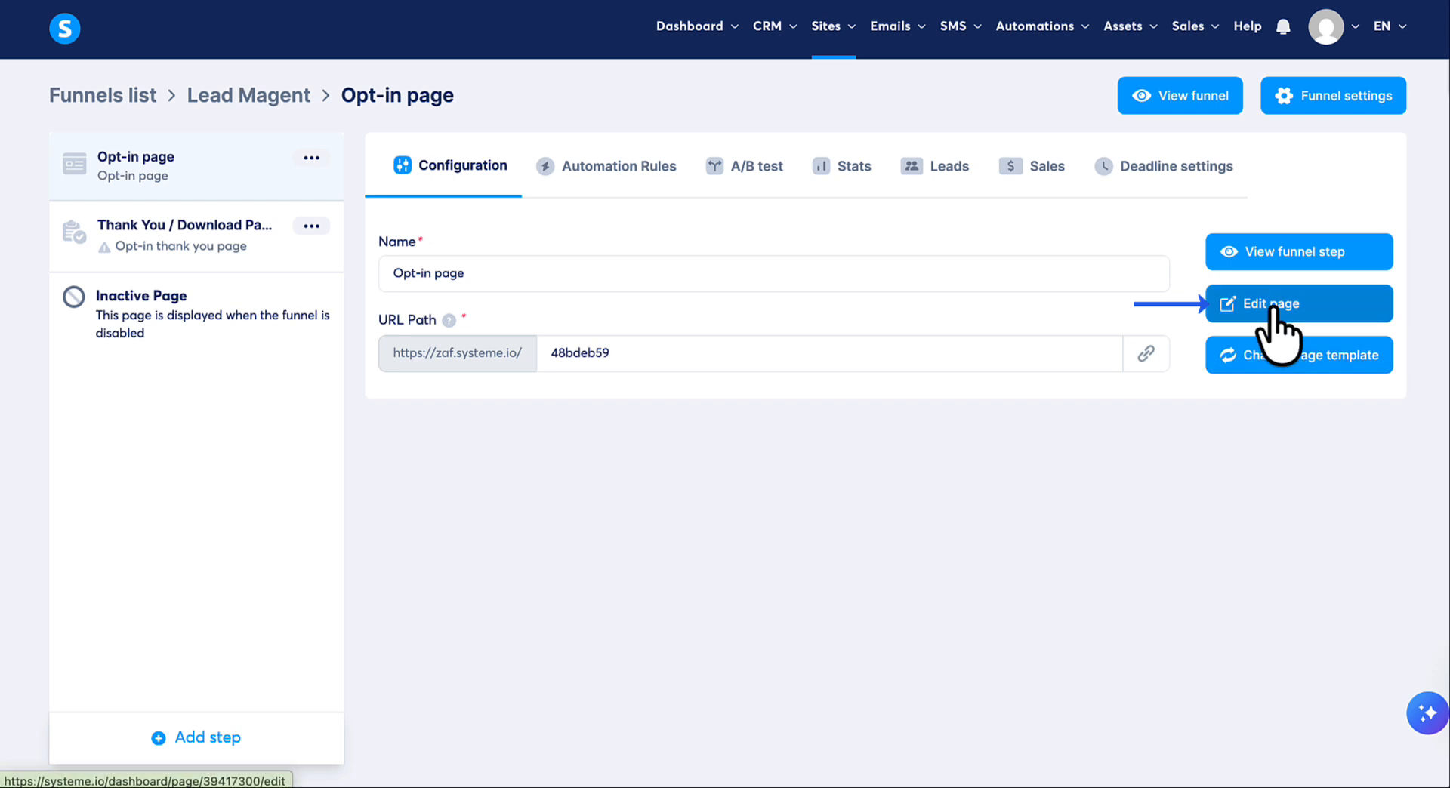
Open the opt-in page for editing and delete the header row holding the logo and navigation links
click(1313, 308)
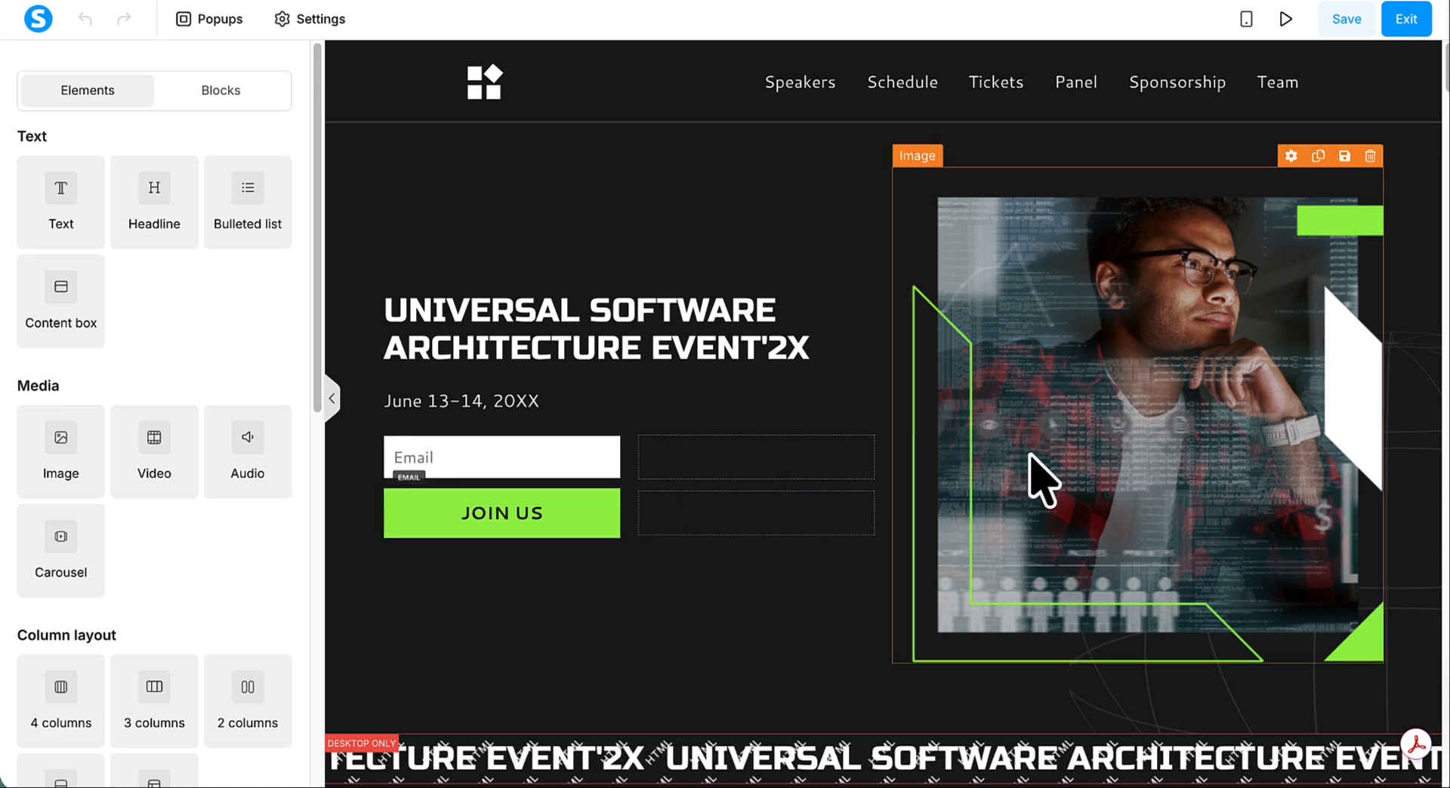
scroll(855, 415, down, 3)
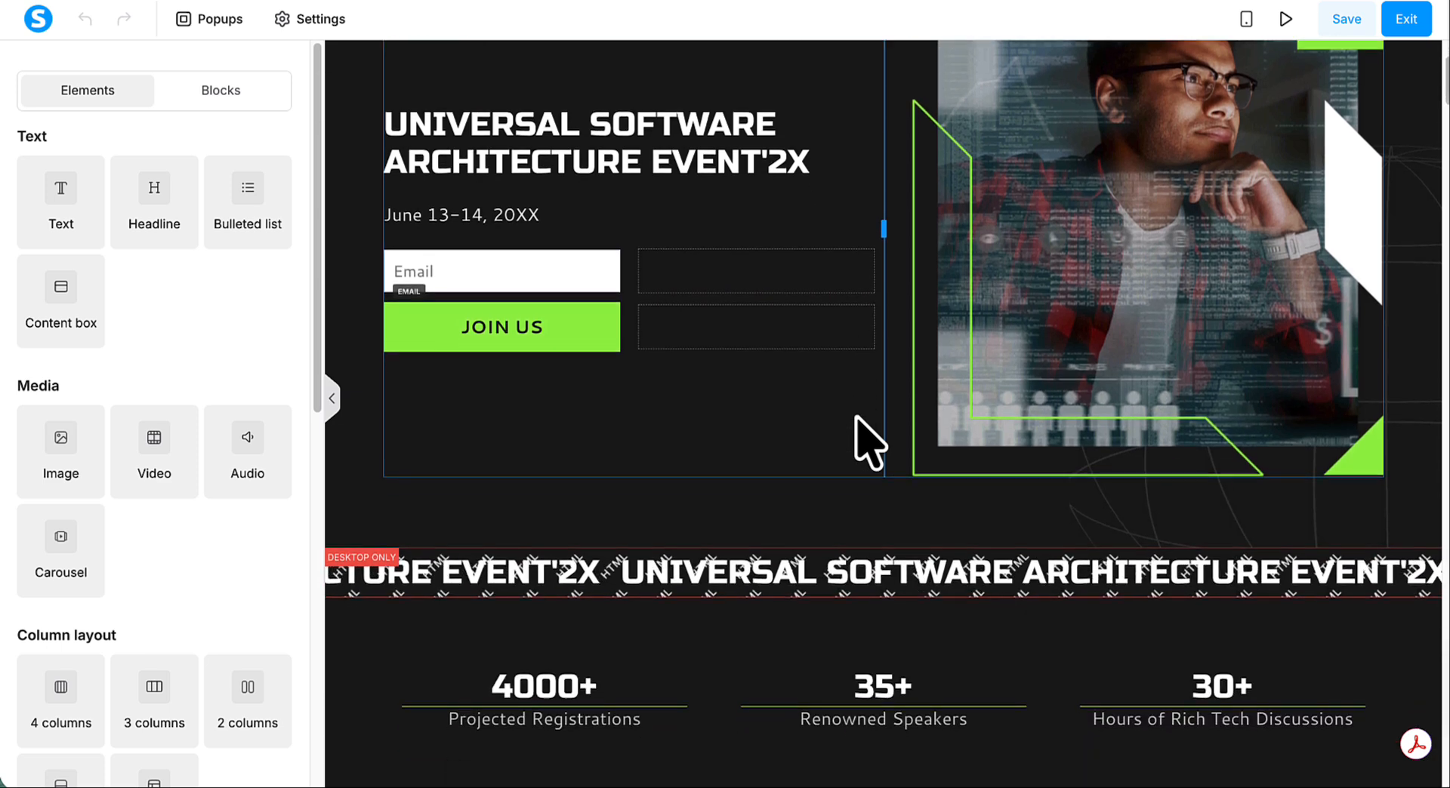
scroll(861, 427, down, 4)
scroll(867, 437, up, 7)
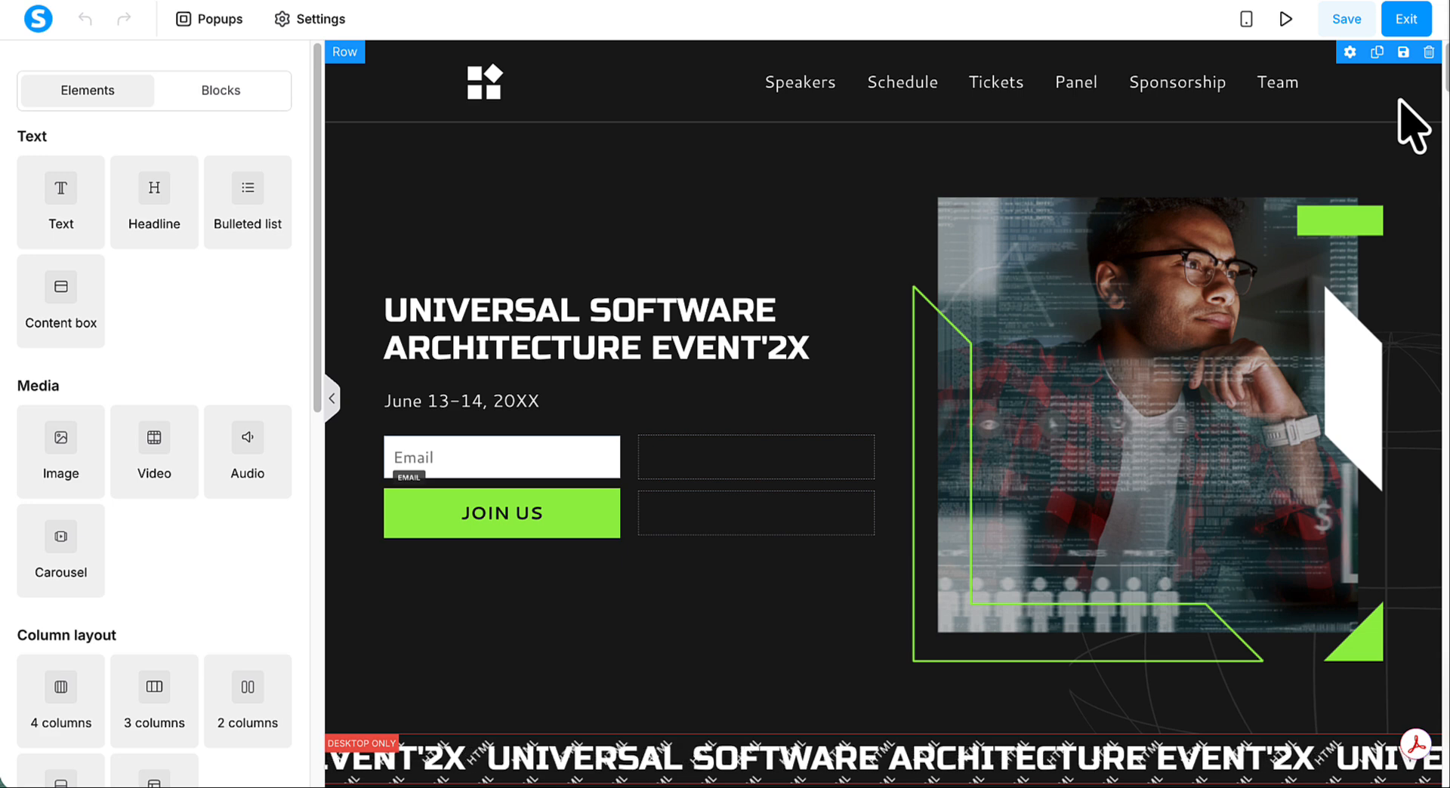
click(1426, 54)
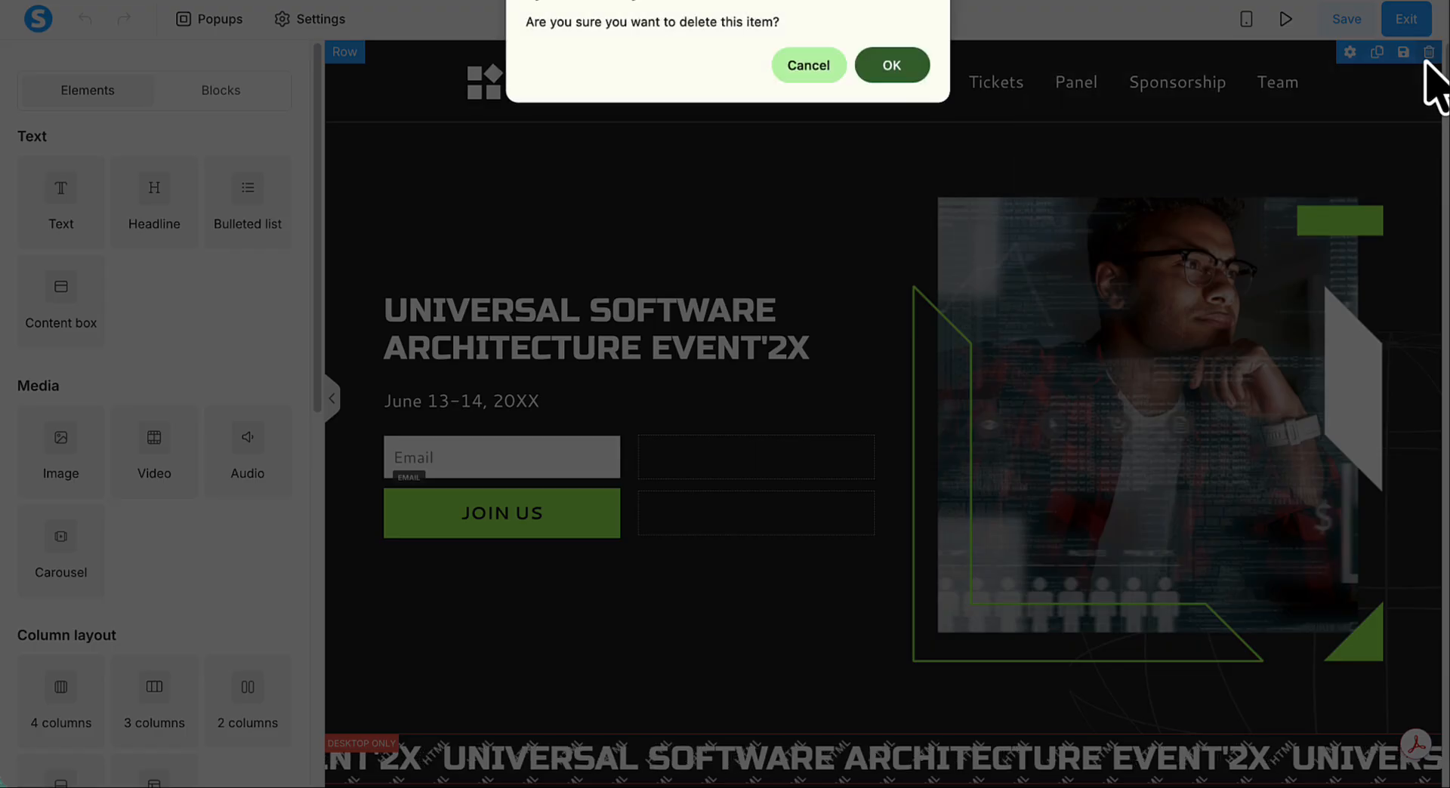
key(Return)
Delete the scrolling Raw HTML event-title banner beneath the hero section
scroll(906, 194, down, 5)
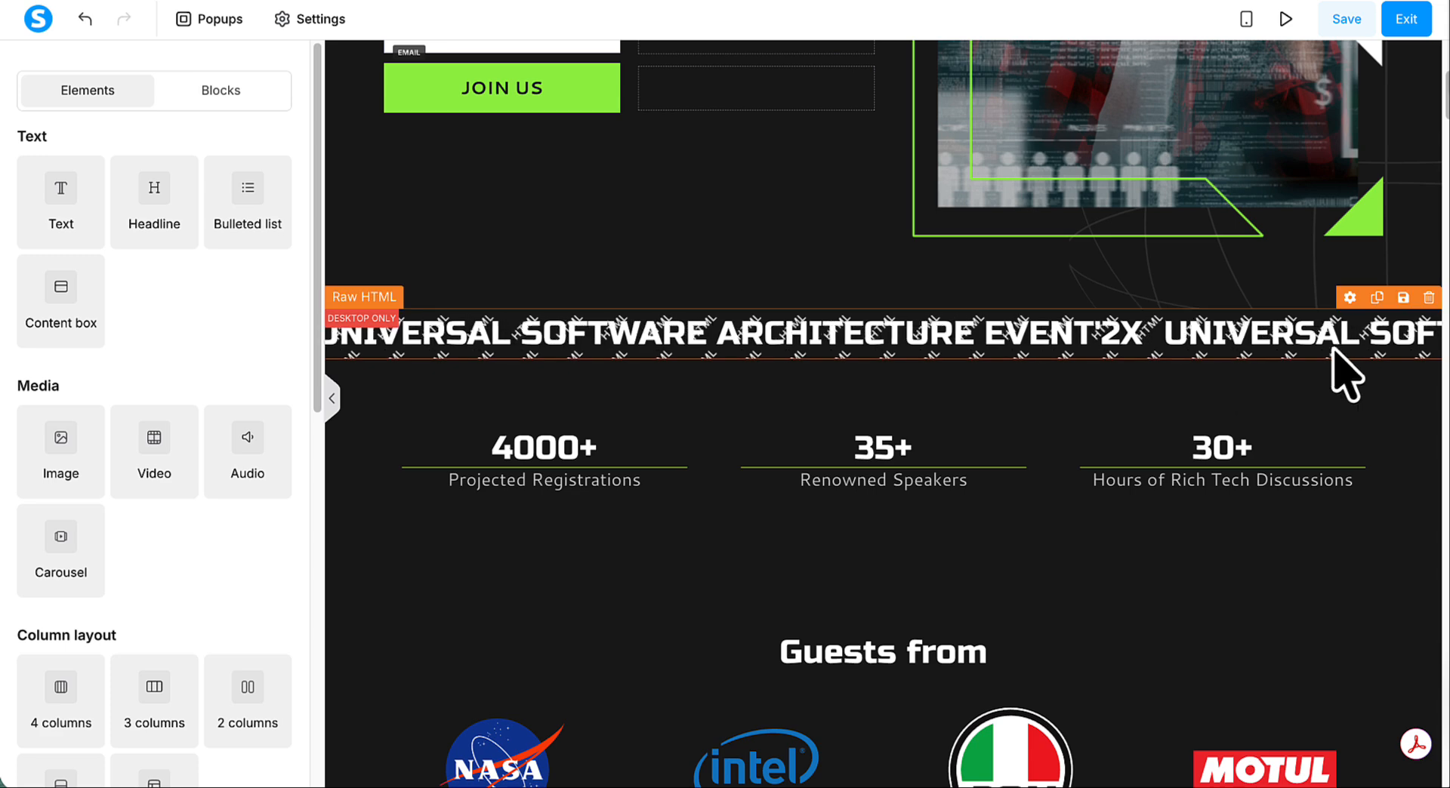
mouse_move(1435, 326)
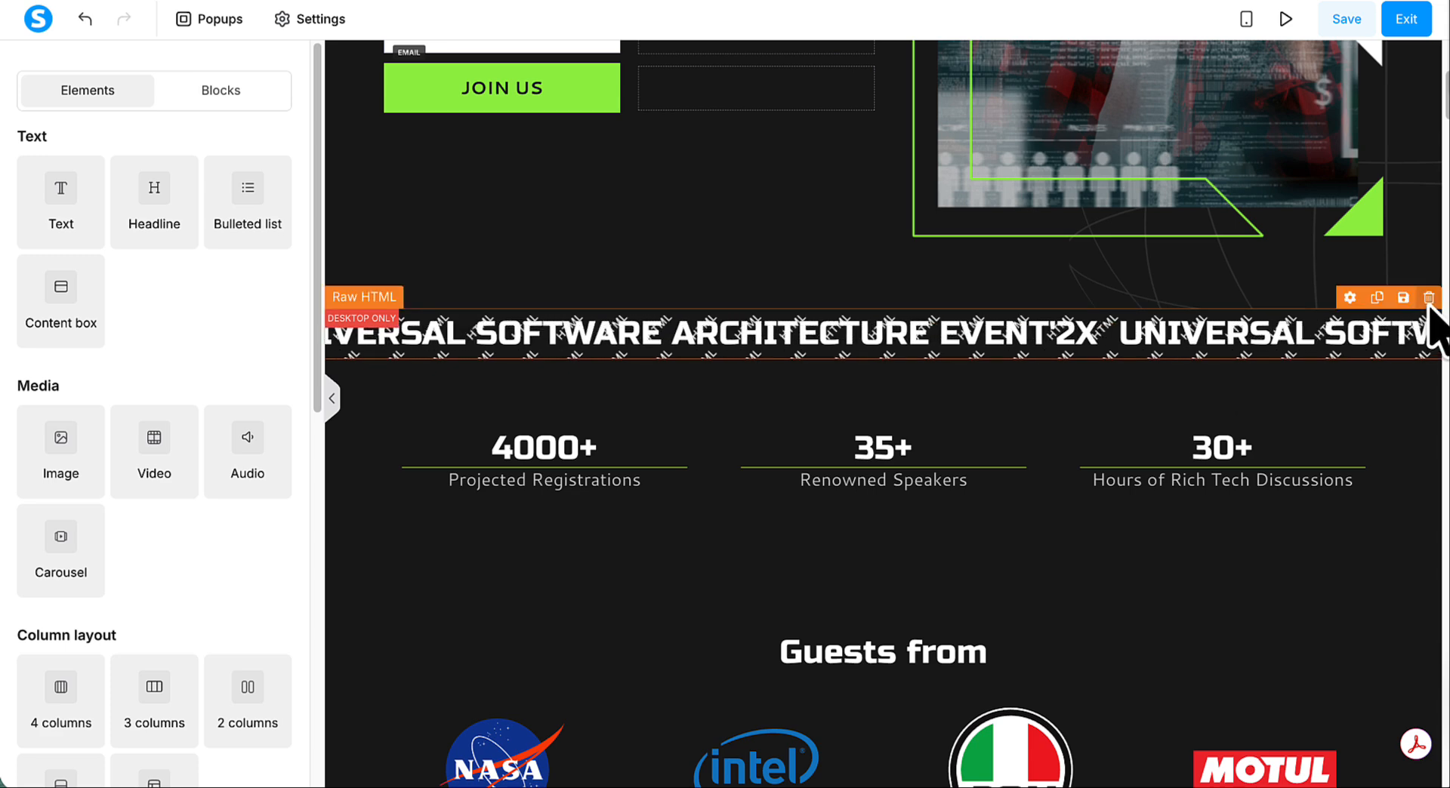
click(1429, 299)
click(919, 75)
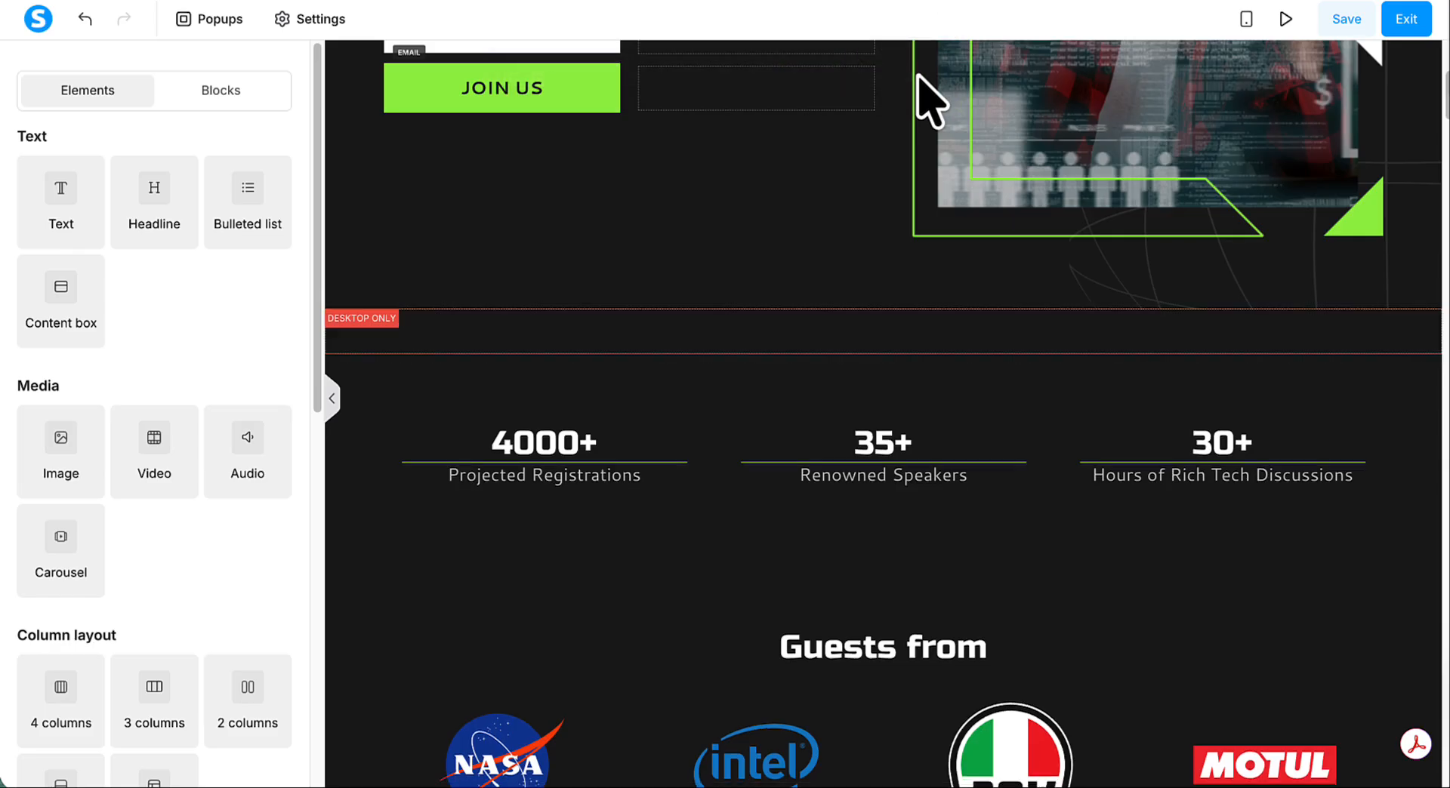
Delete the registration statistics section and the Guests from logo section
scroll(887, 412, down, 4)
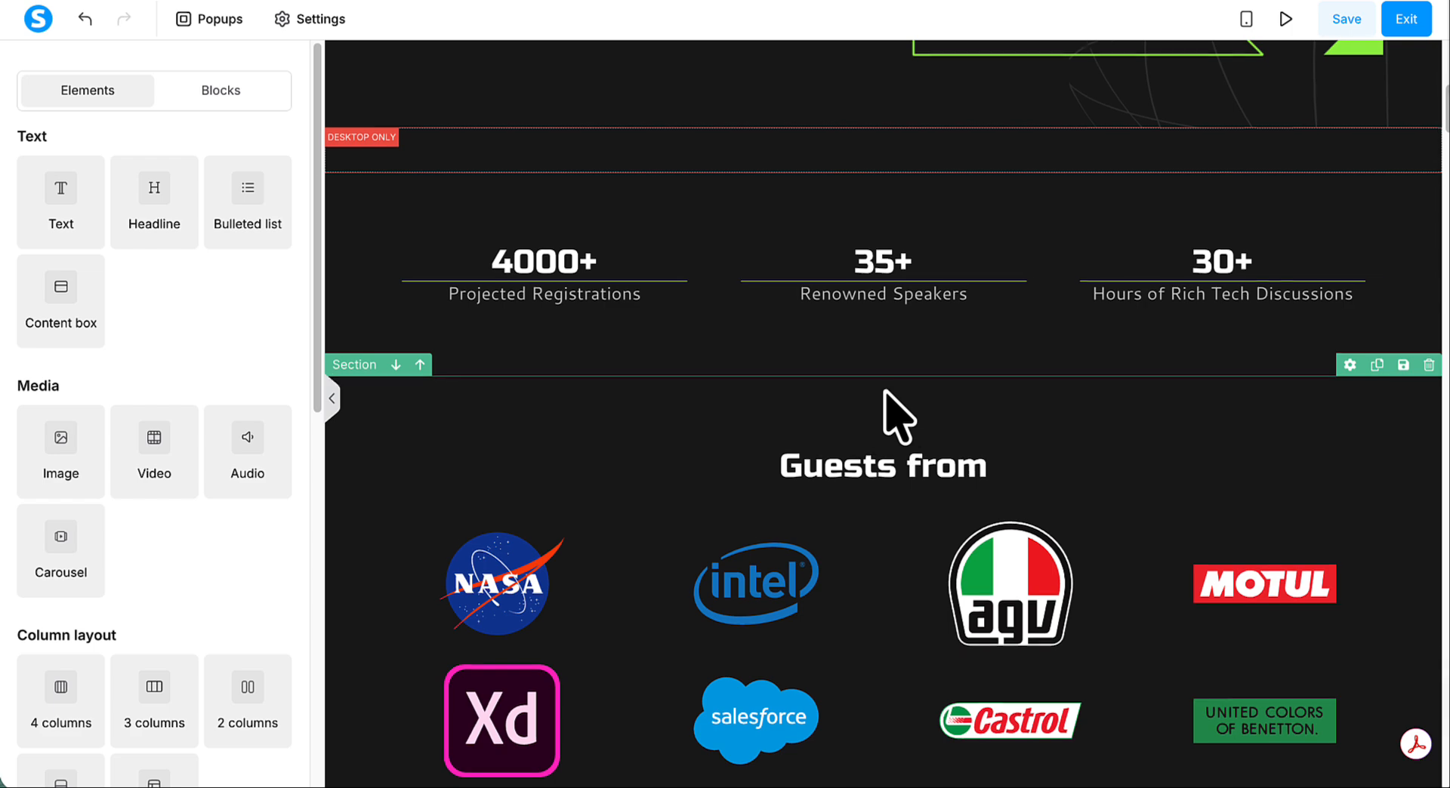
click(1428, 155)
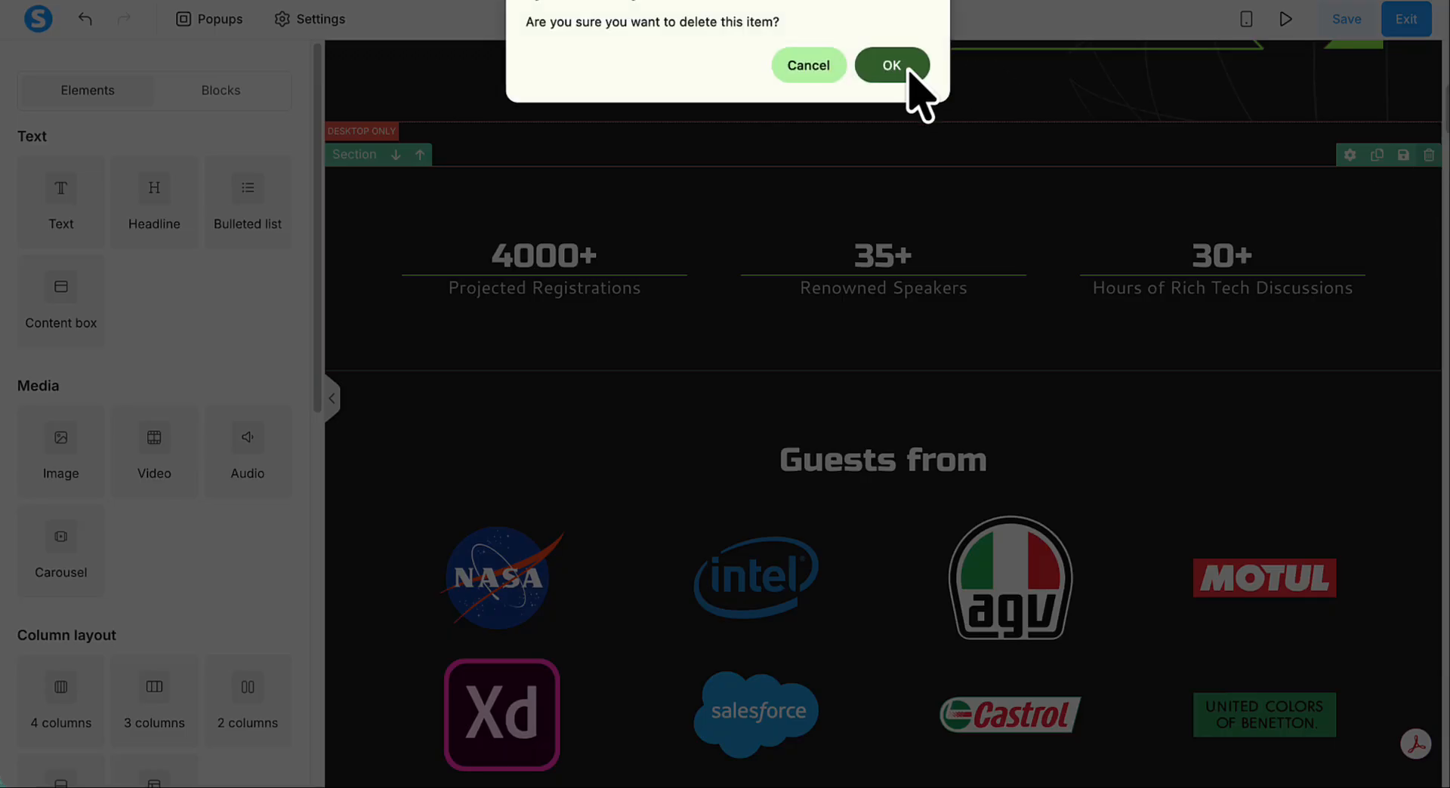
click(906, 66)
click(1428, 154)
click(905, 72)
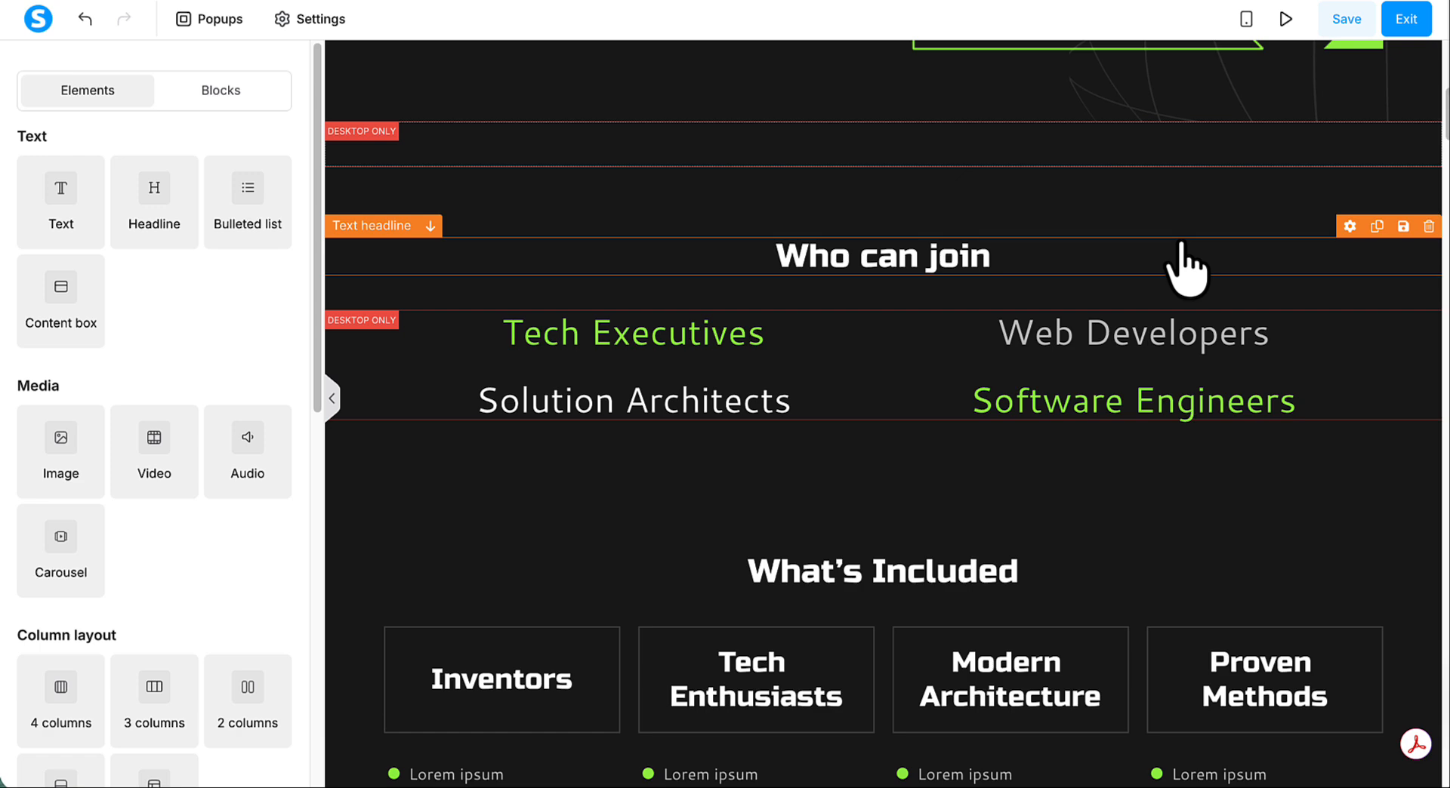
Delete the event program sections beneath Who can join, including Speakers on Stage and Schedule
click(1433, 117)
scroll(1064, 330, up, 7)
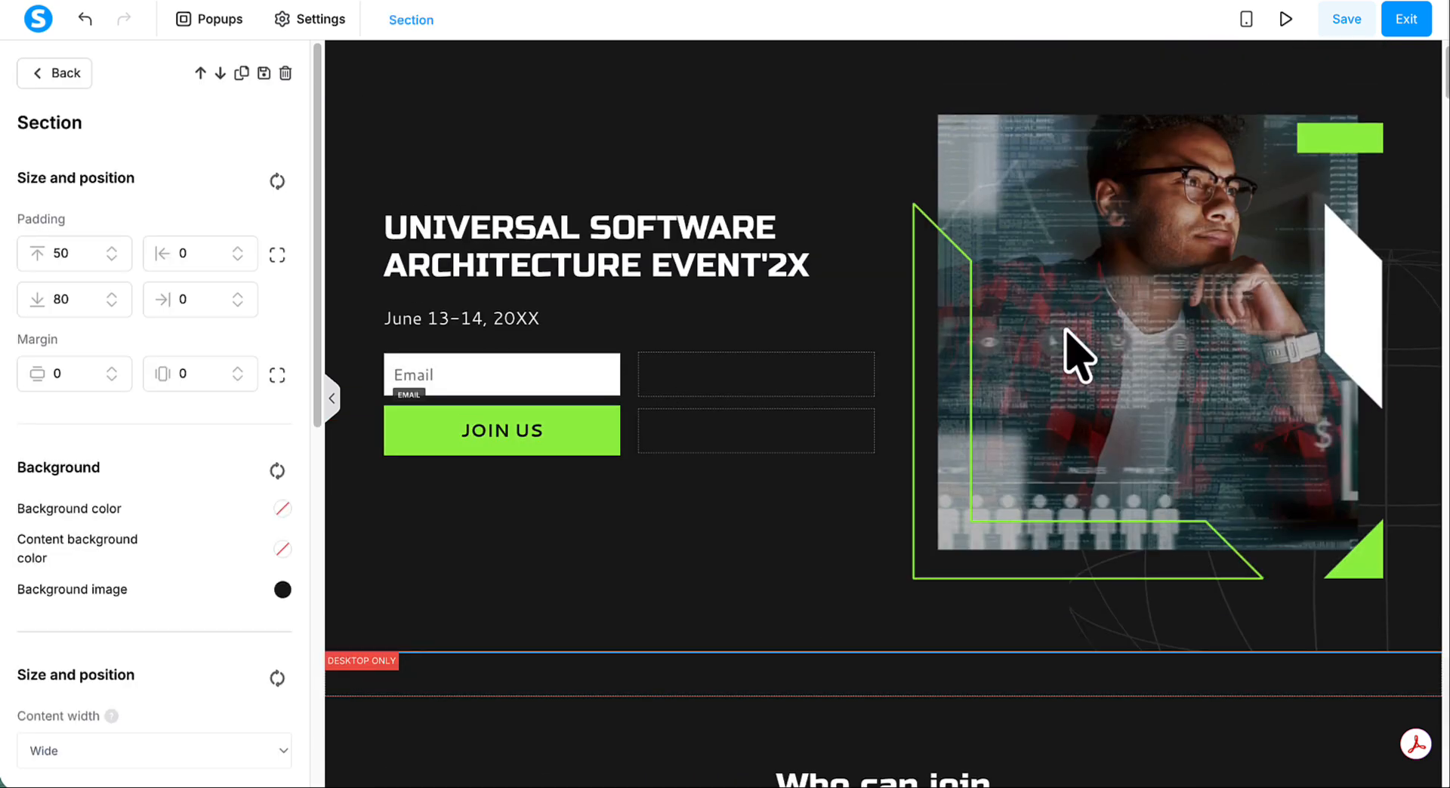
scroll(1427, 226, down, 10)
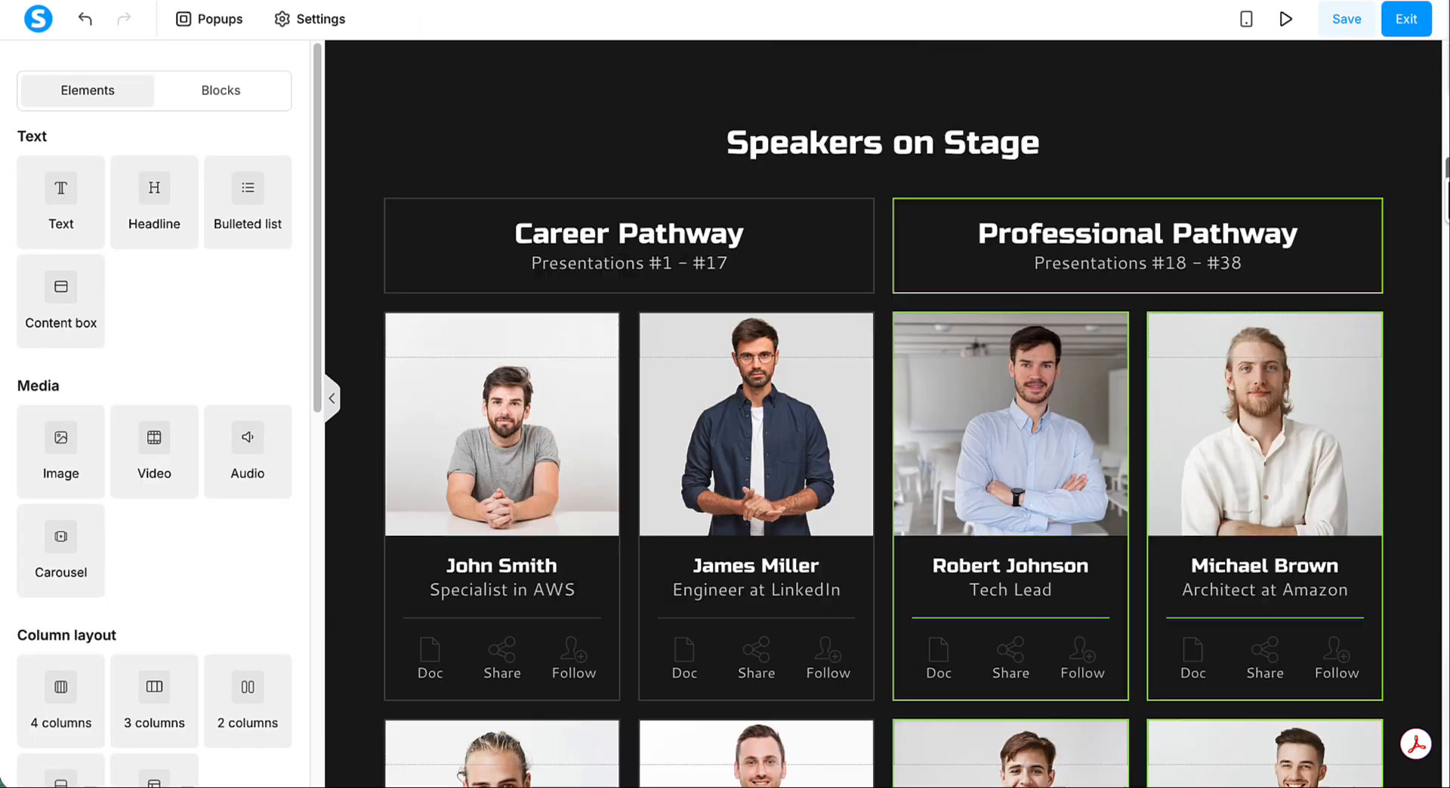
scroll(1427, 227, up, 5)
click(1427, 80)
scroll(1405, 106, down, 10)
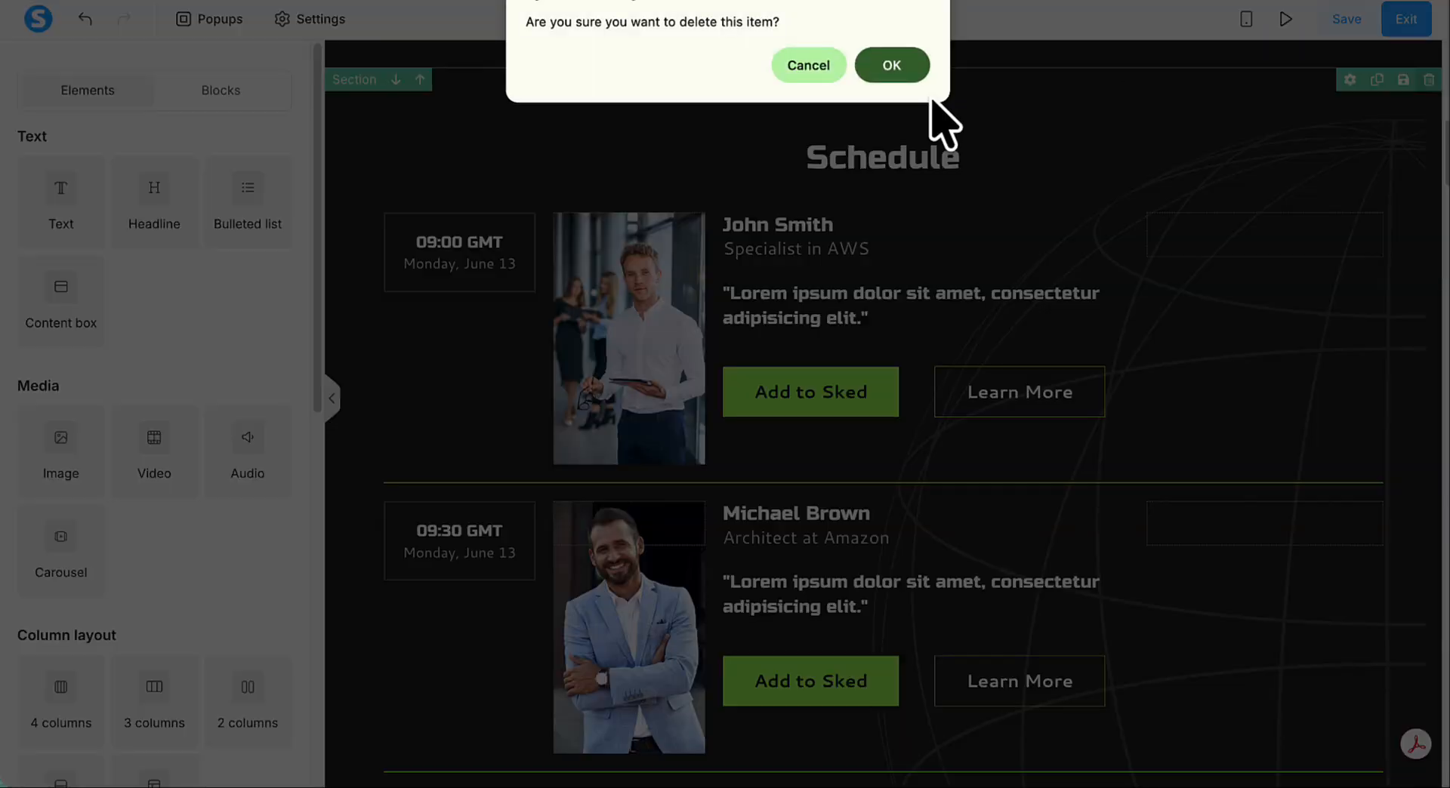
click(894, 66)
click(1428, 80)
click(895, 66)
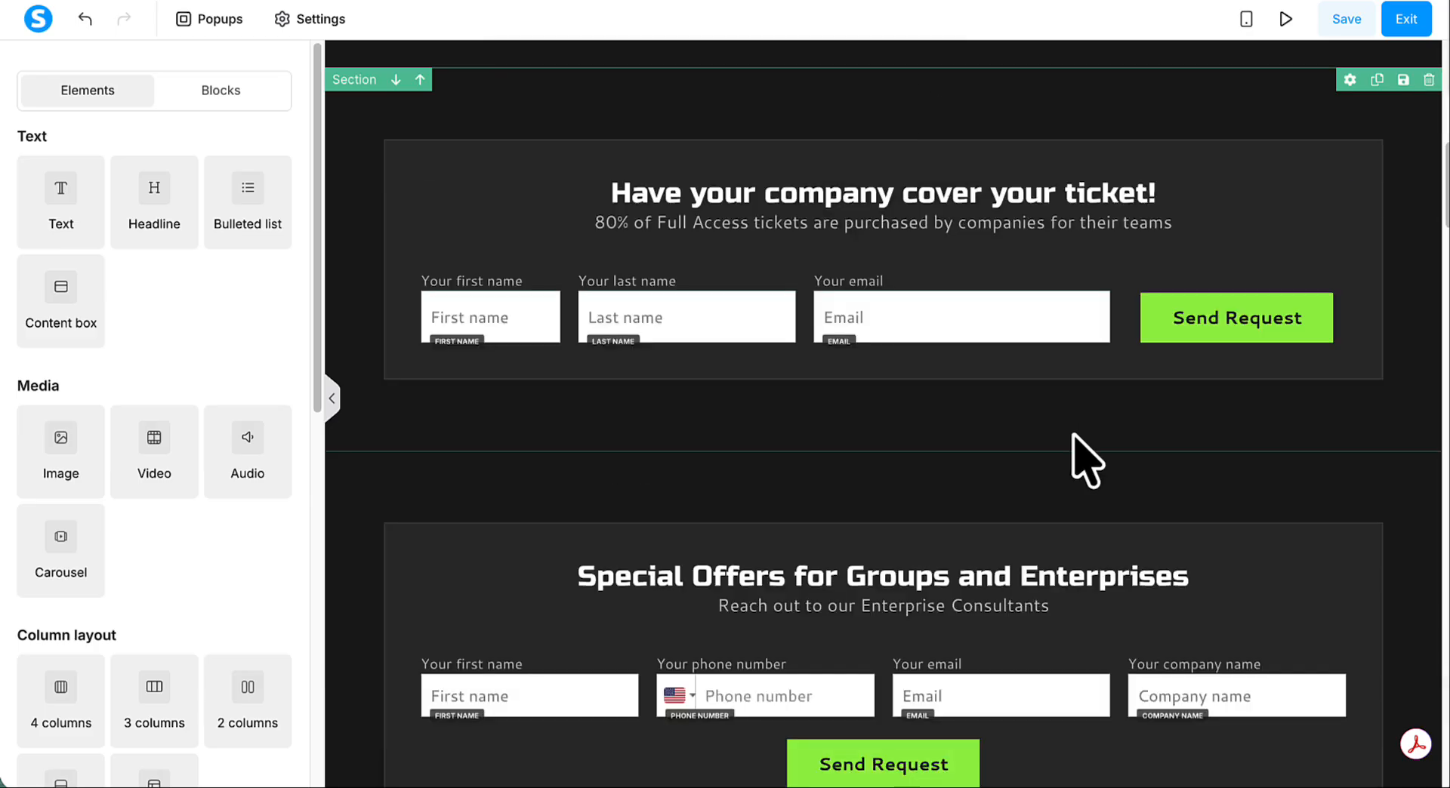
Delete the sections from the company ticket form and group offers form through Support Our Event
click(1428, 80)
click(897, 67)
click(1428, 80)
click(893, 67)
click(1427, 80)
click(894, 67)
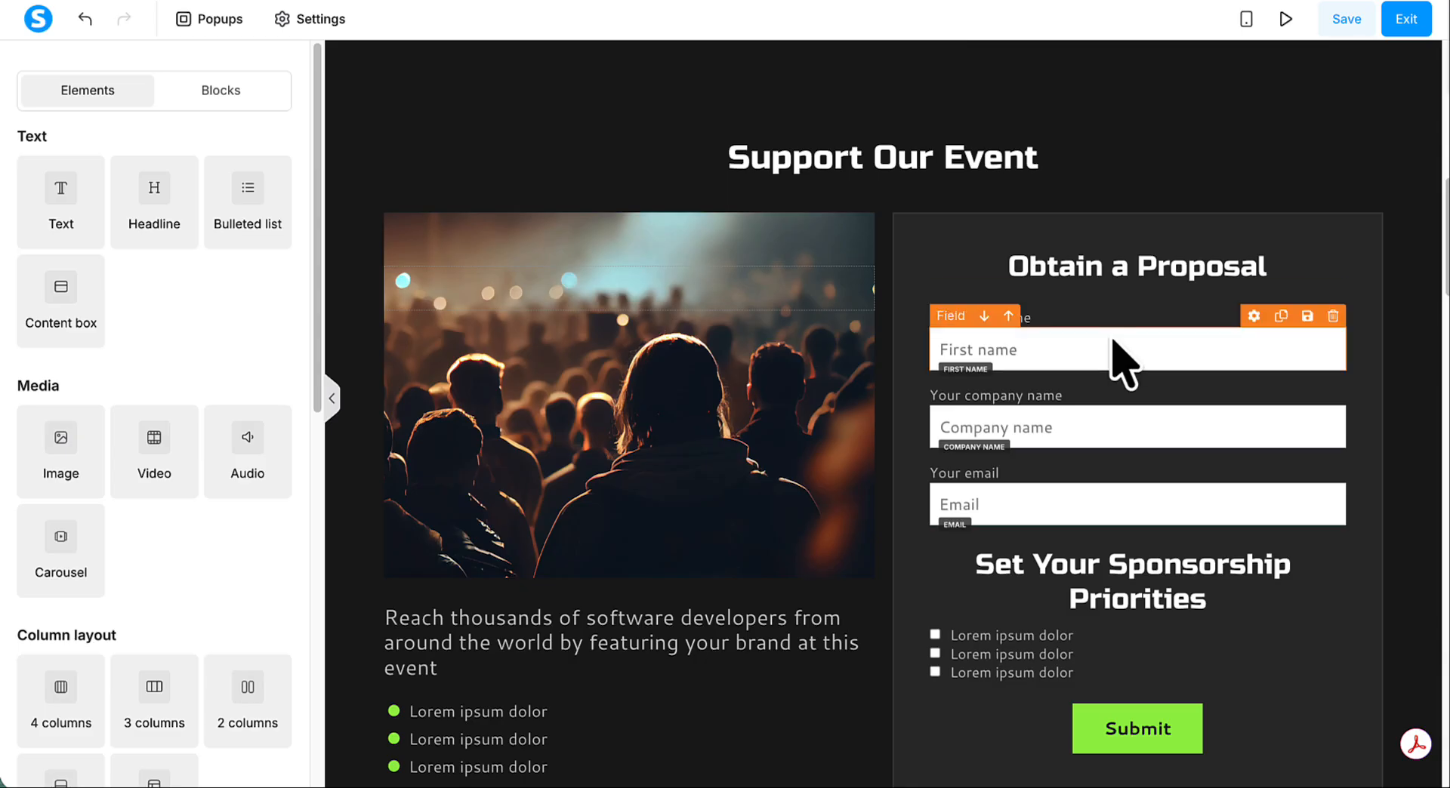
click(1428, 80)
click(893, 66)
Delete the Who can join headline and the sections between it and Our Team, including Hear From Our Community
scroll(972, 270, up, 7)
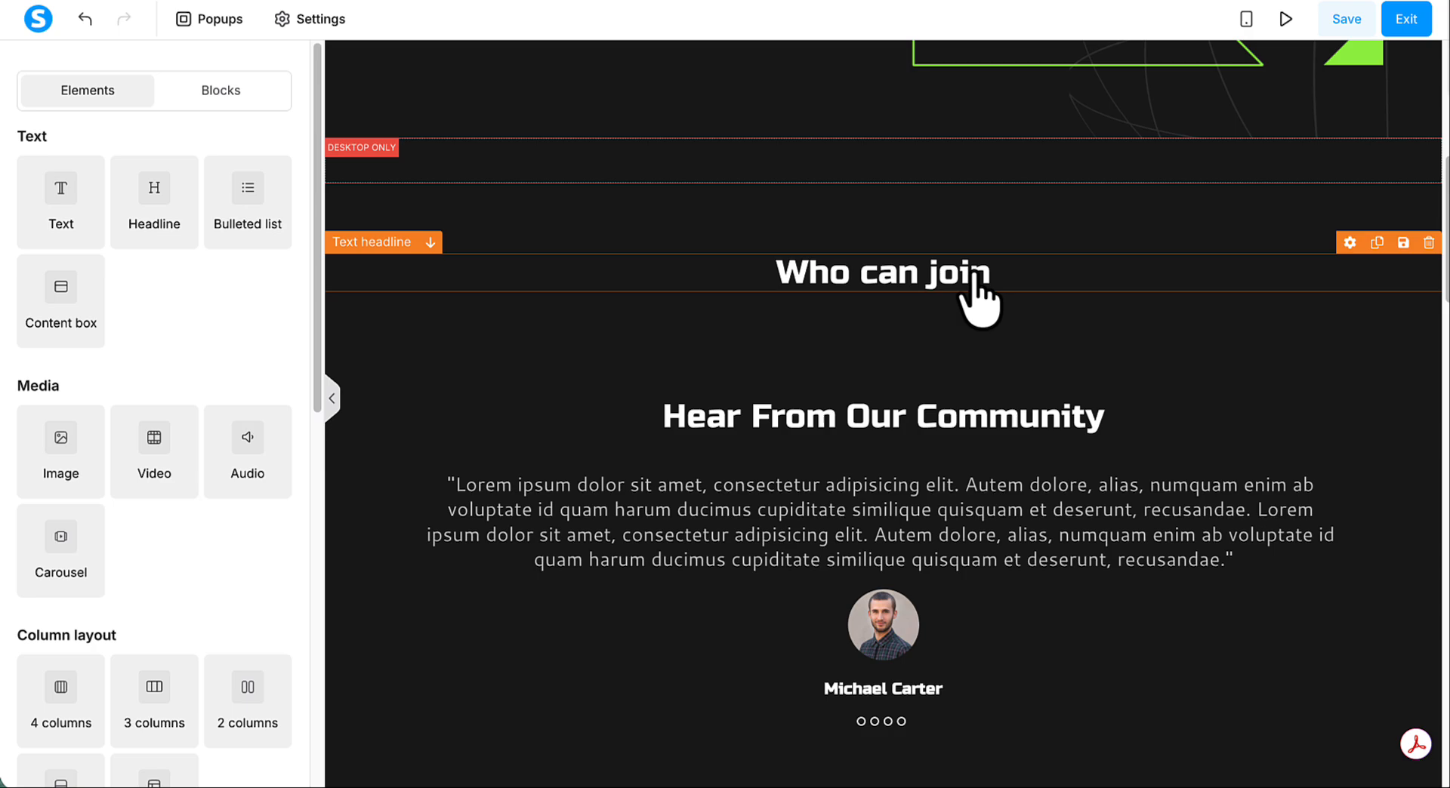
click(1429, 242)
click(895, 67)
click(1429, 288)
click(895, 66)
click(1428, 286)
click(895, 66)
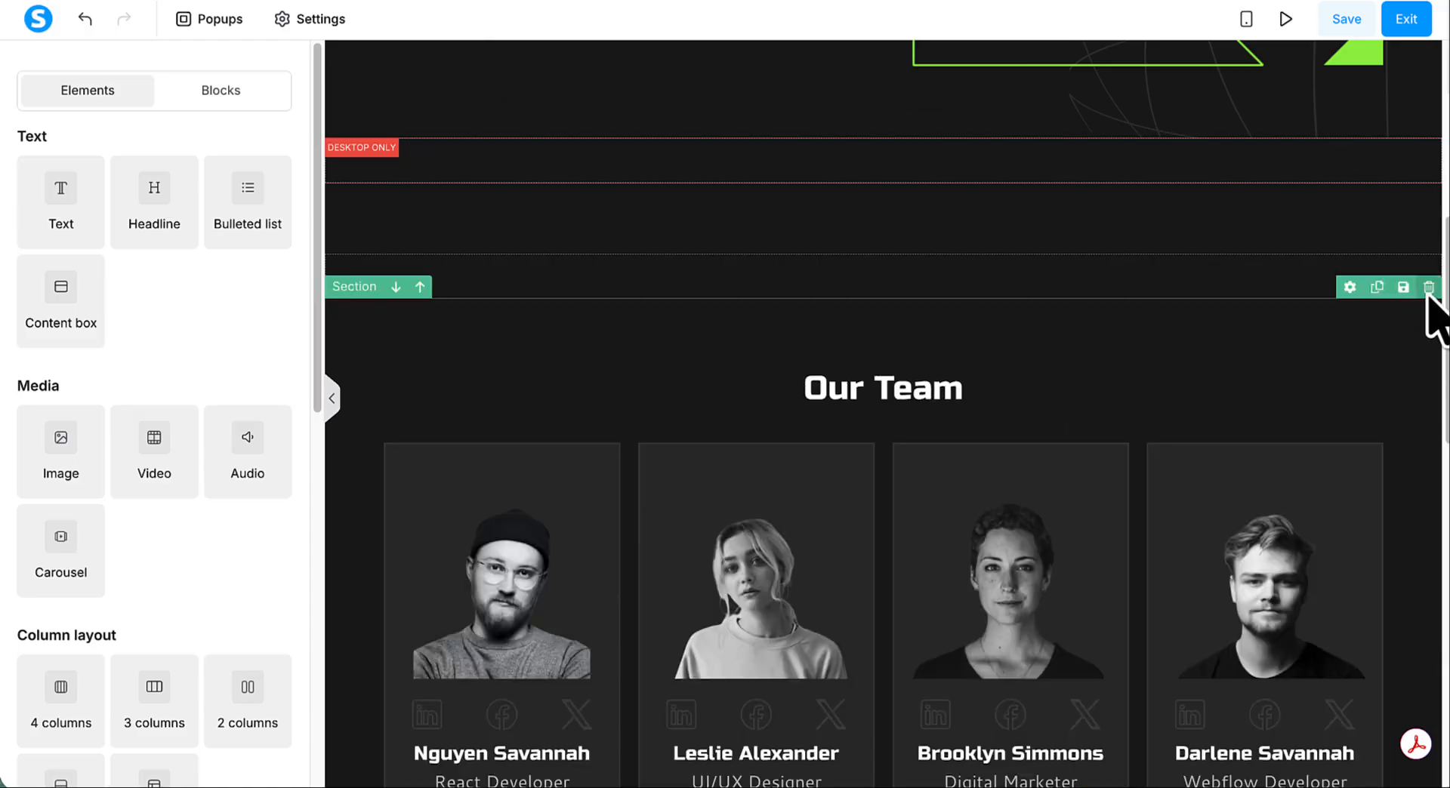
Delete the Our Team section and the remaining section above the footer
click(1428, 286)
click(895, 66)
click(1428, 286)
click(895, 67)
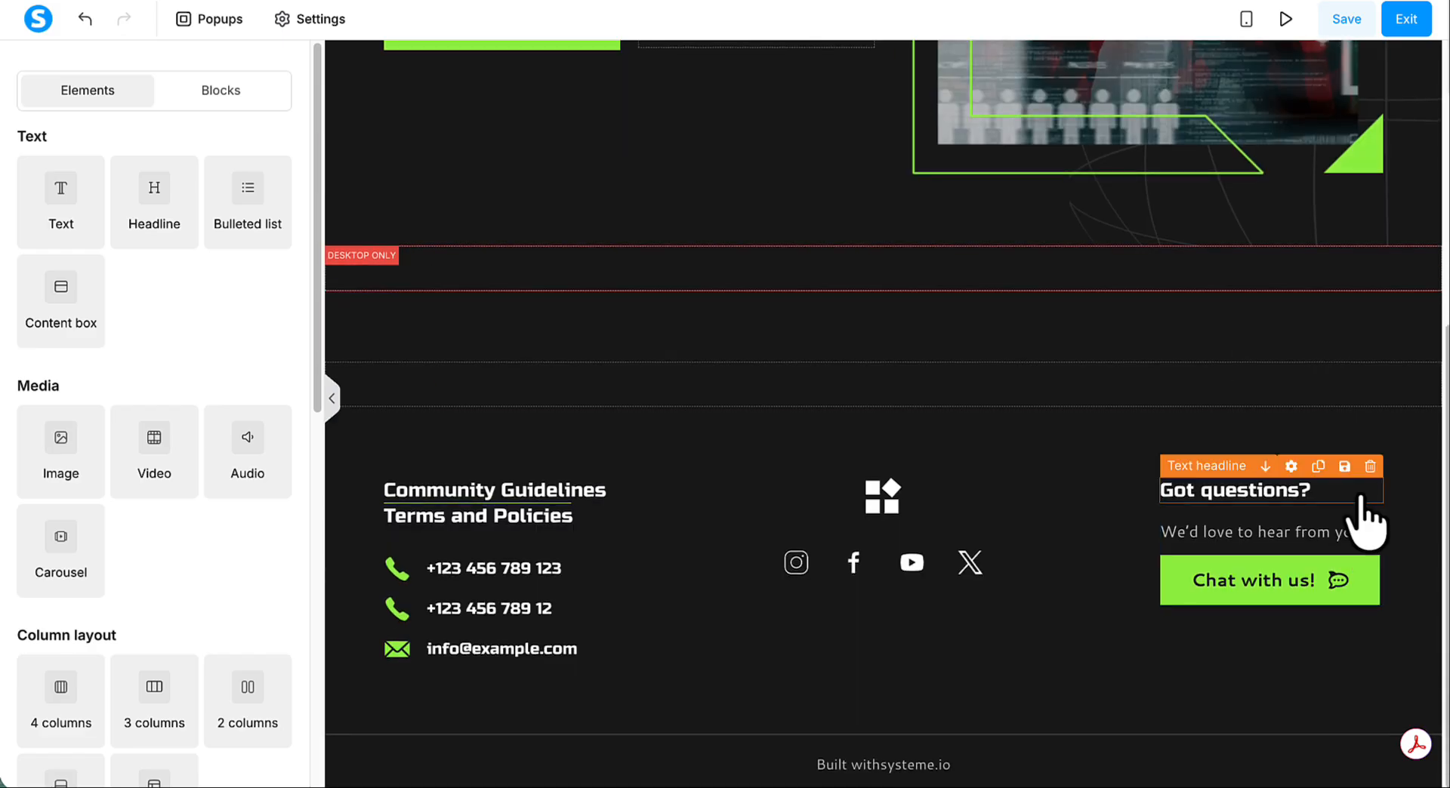
Delete the footer's Chat with us! button and the row holding the contact details, social icons and policy links
click(1369, 540)
click(895, 66)
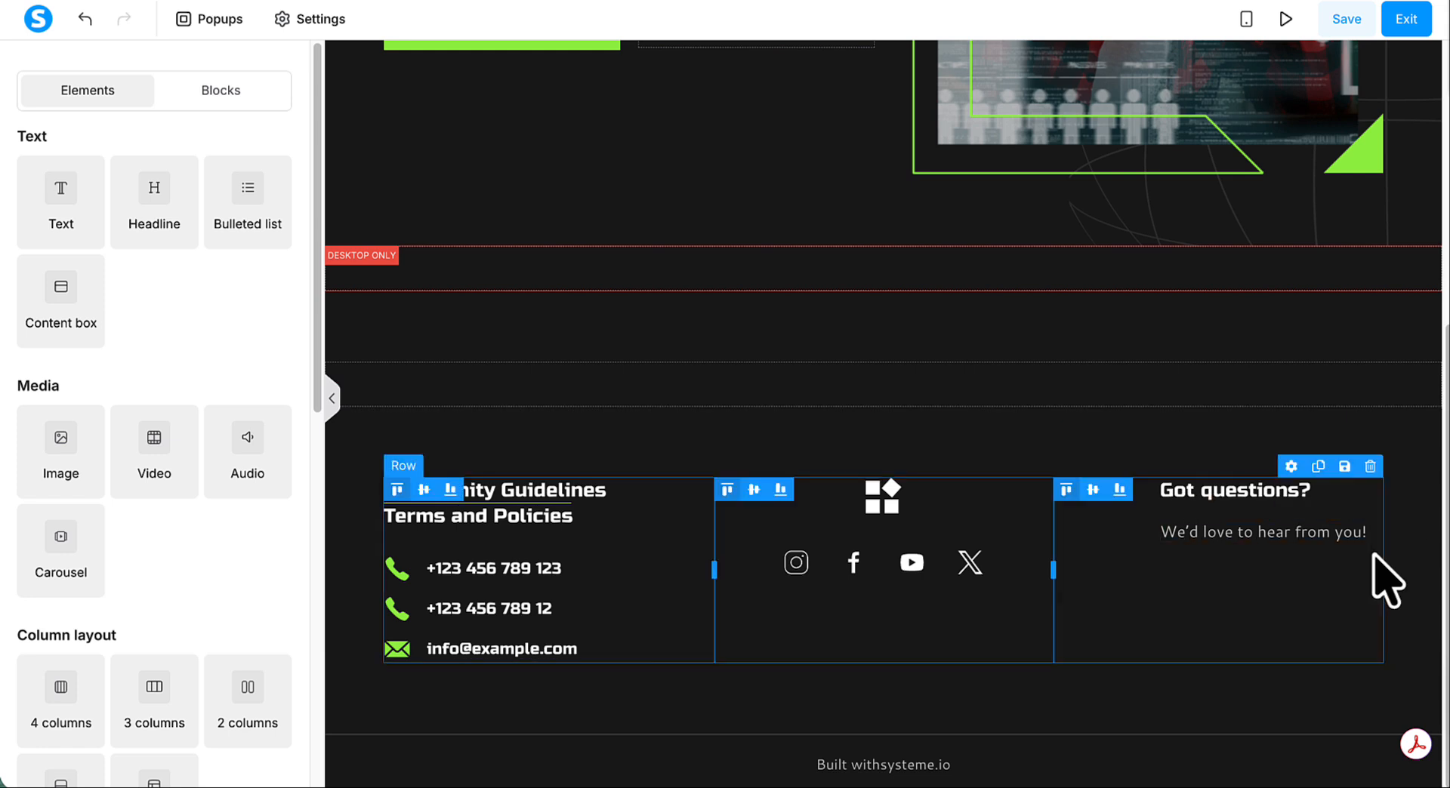
click(1119, 490)
click(1369, 466)
click(891, 62)
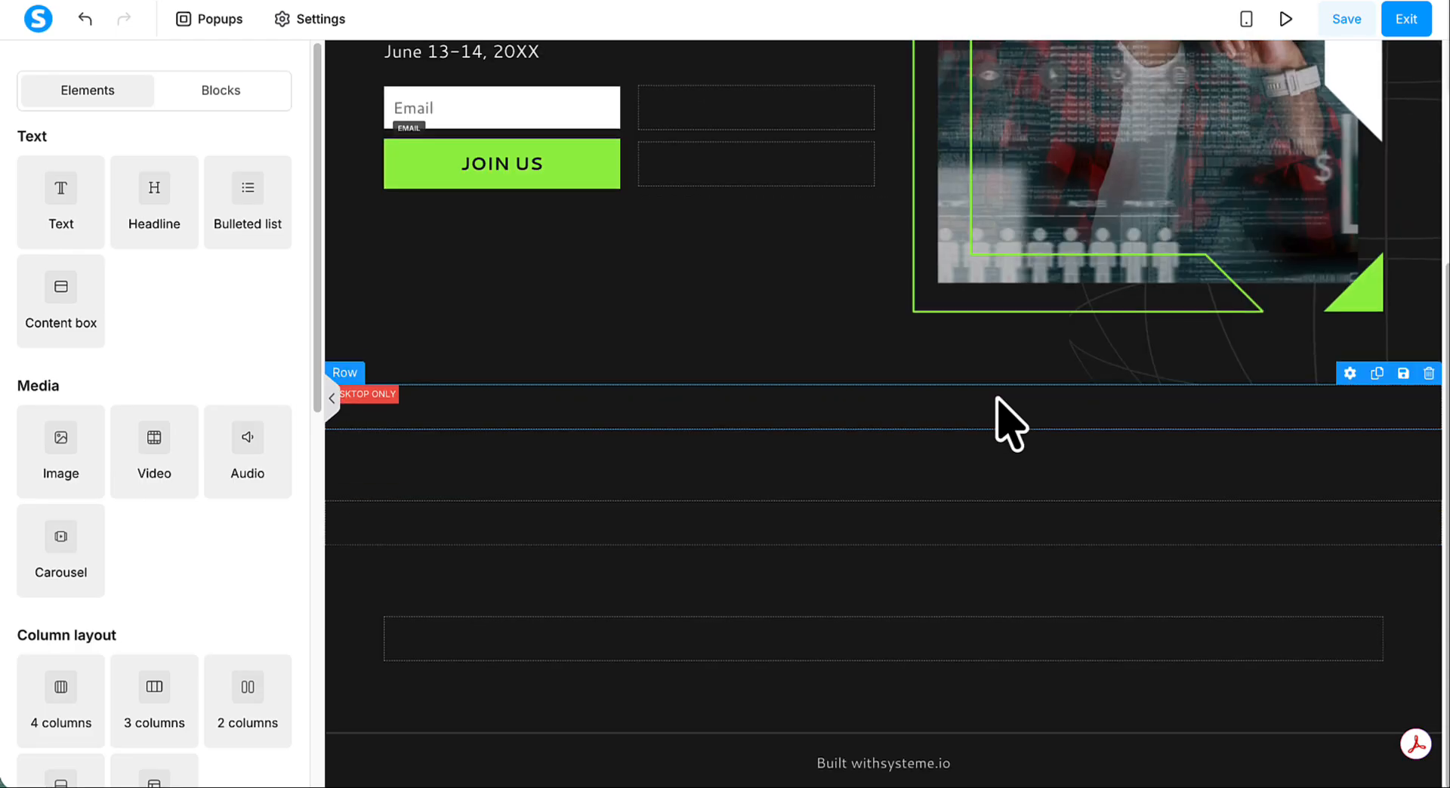
Save the stripped-down opt-in page
scroll(997, 398, up, 1)
scroll(996, 397, down, 1)
click(1345, 19)
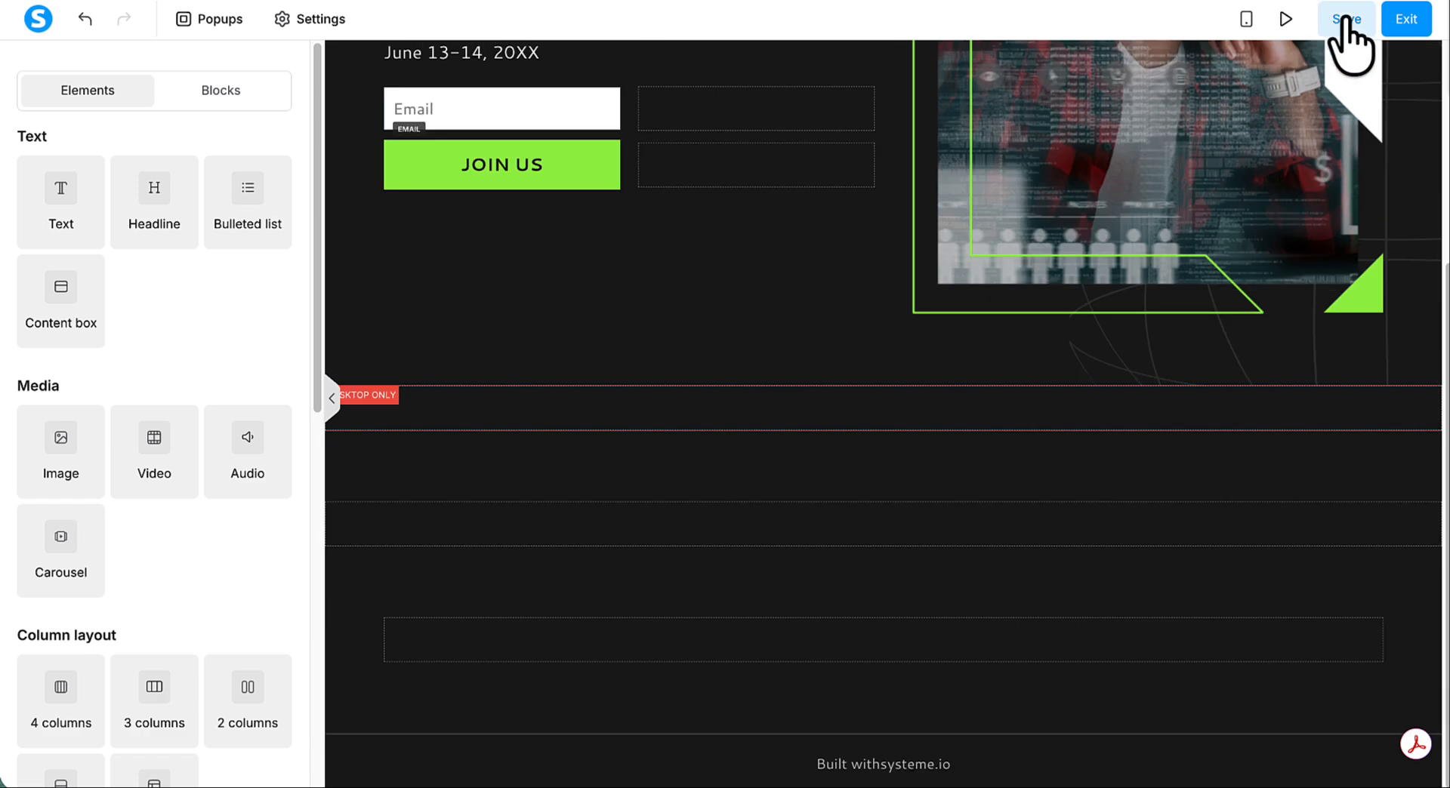
Replace the hero headline with "Launch your digital product in Systeme.io with a clear, step-by-step checklist so nothing gets missed."
scroll(1212, 273, up, 4)
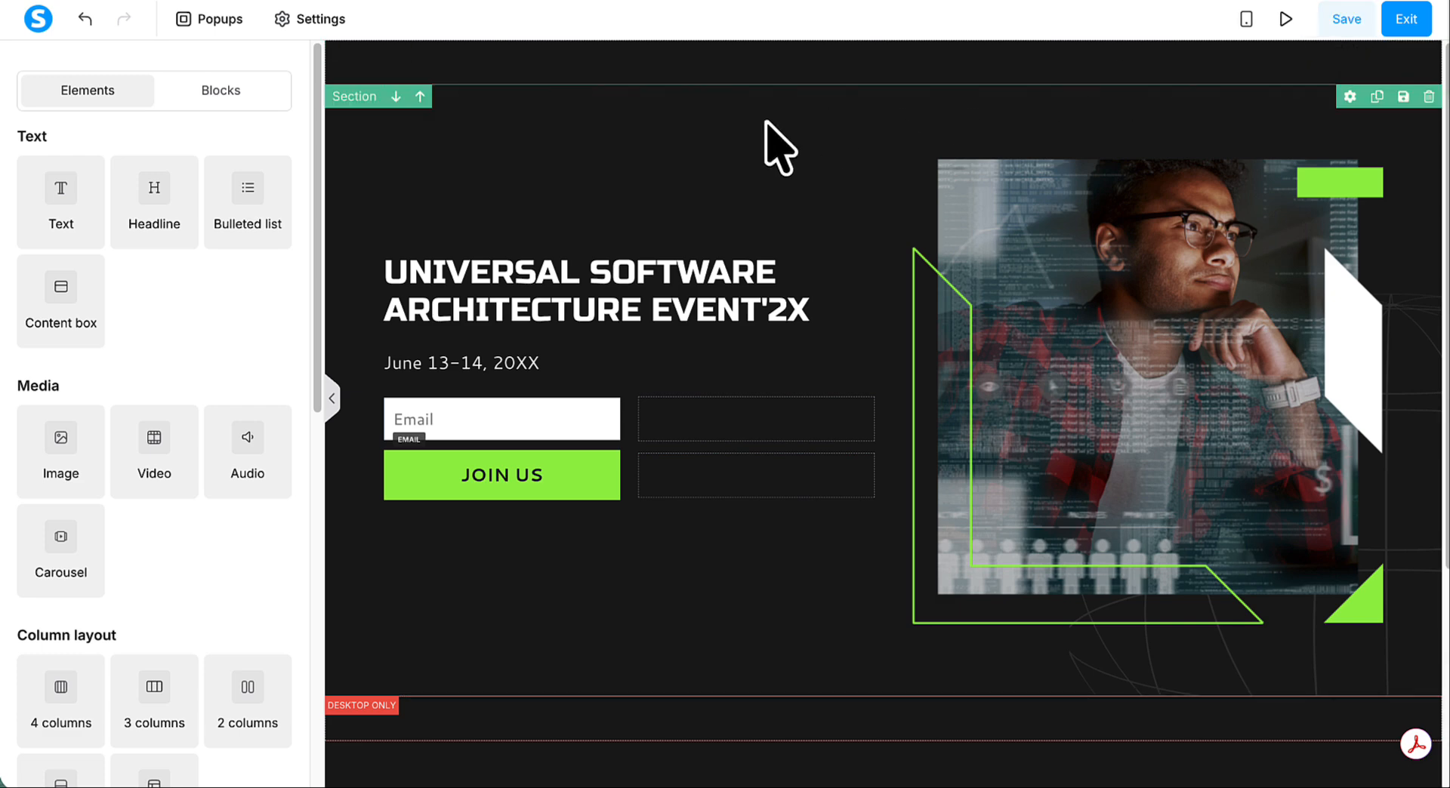
click(738, 272)
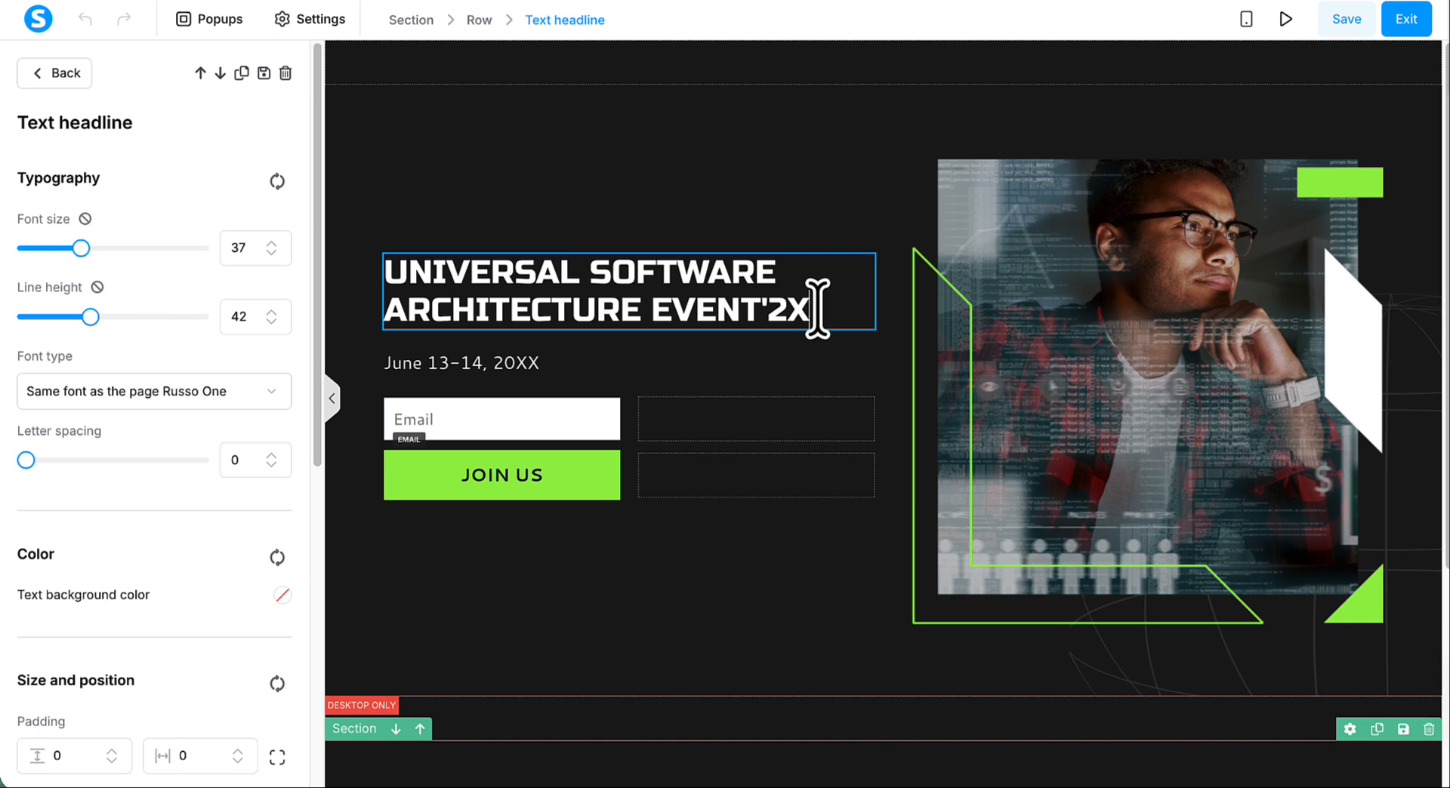
drag(817, 306, 387, 272)
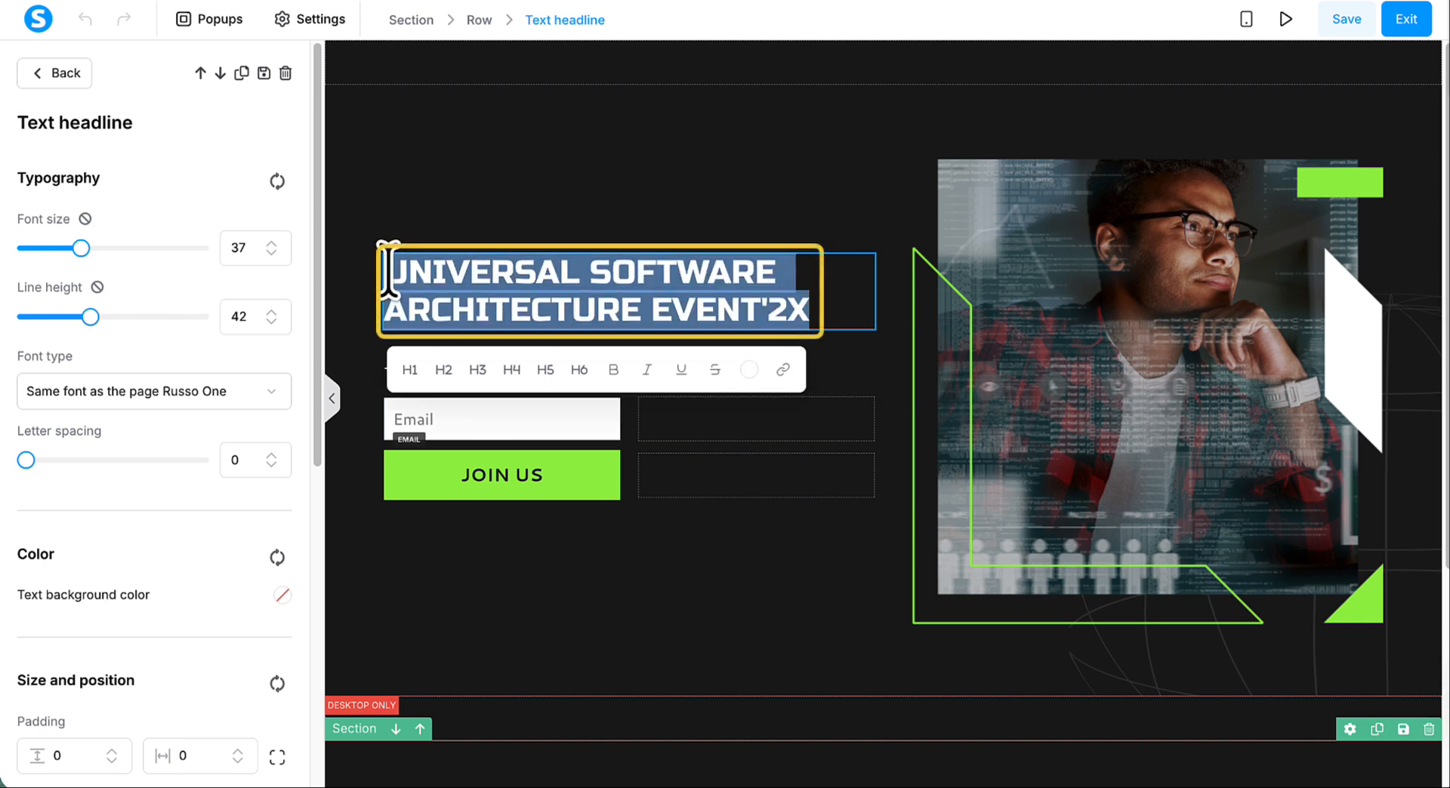
click(227, 26)
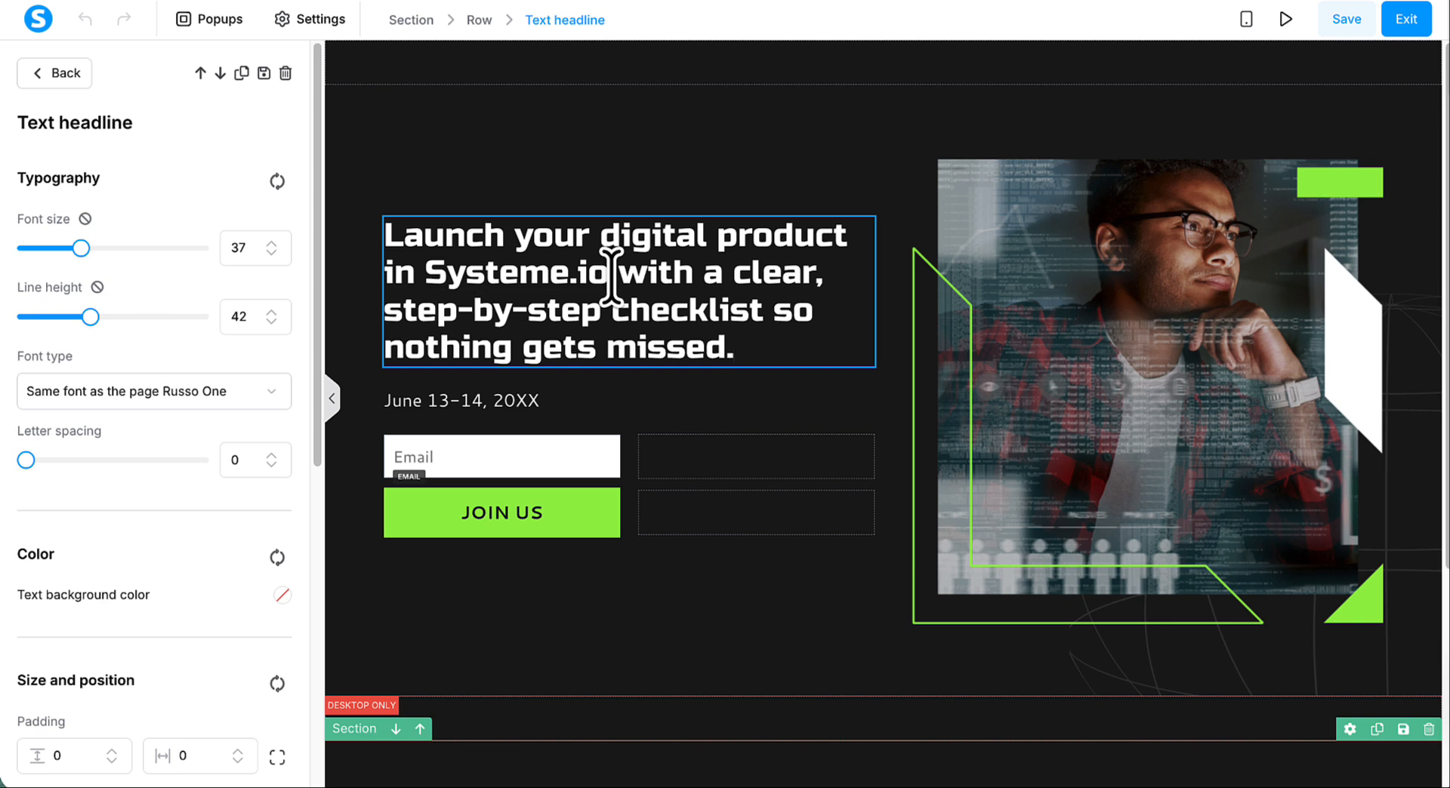
Remove the link URL from the word "Systeme.io" in the headline and confirm the empty link
drag(610, 276, 425, 272)
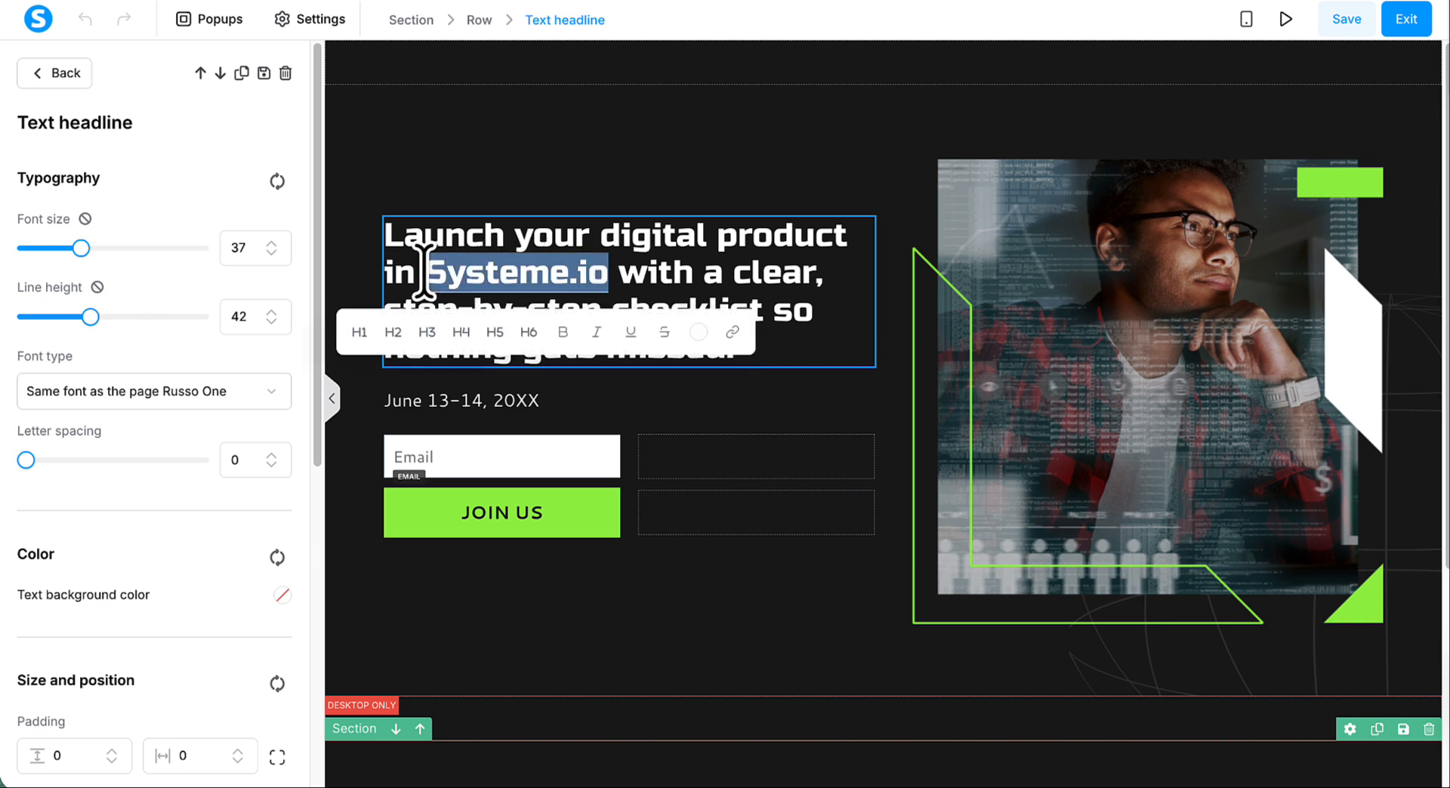
click(737, 333)
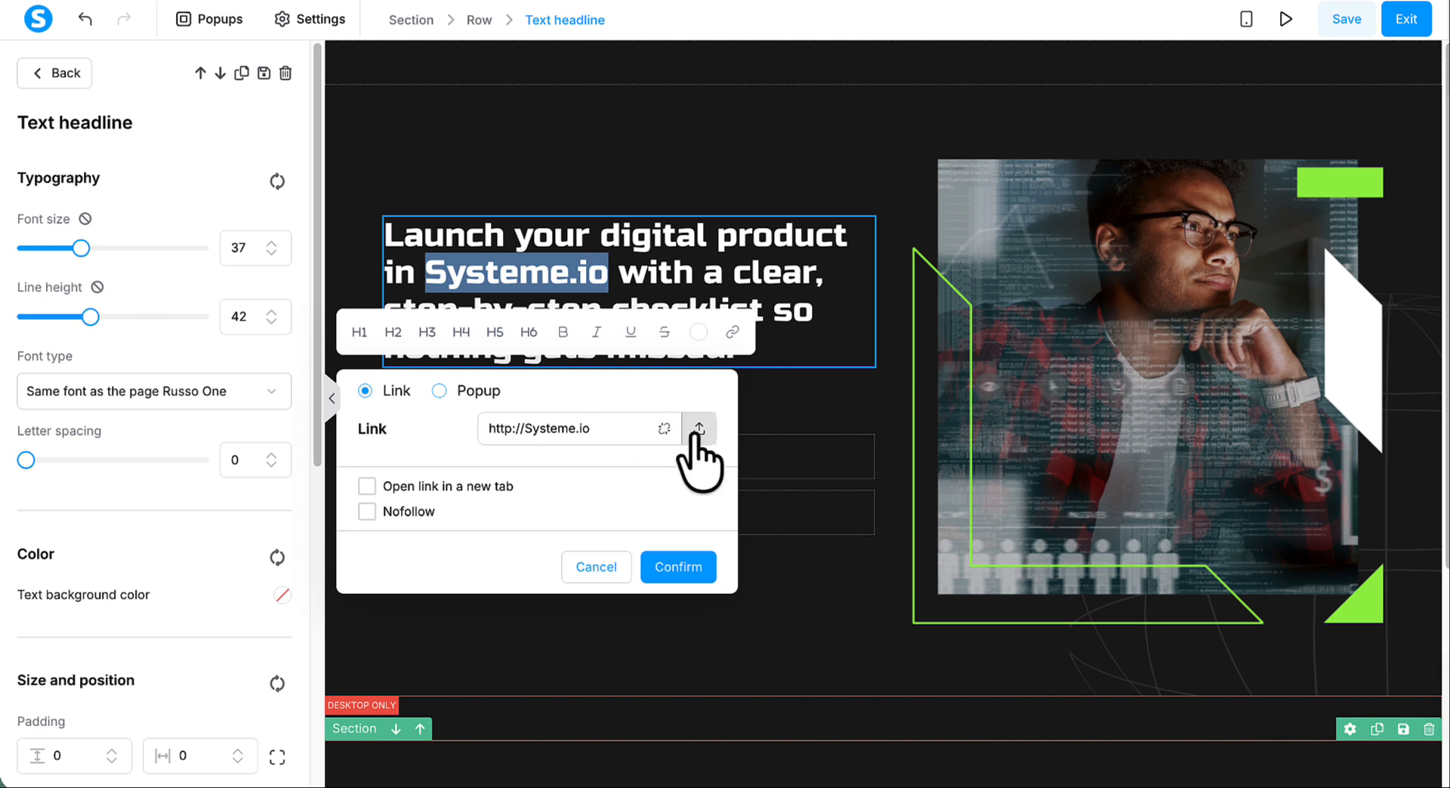
click(588, 428)
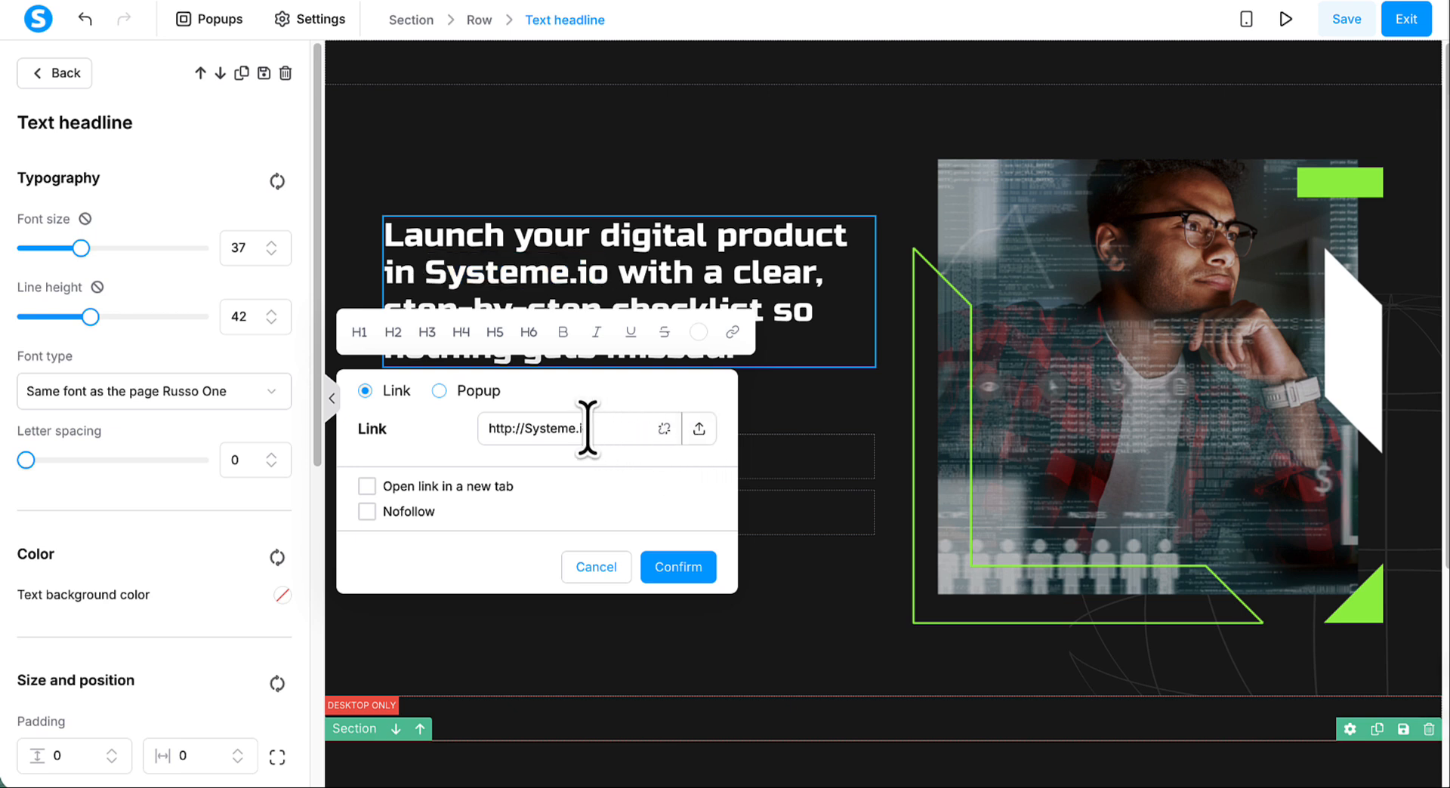
drag(587, 428, 475, 428)
key(BackSpace)
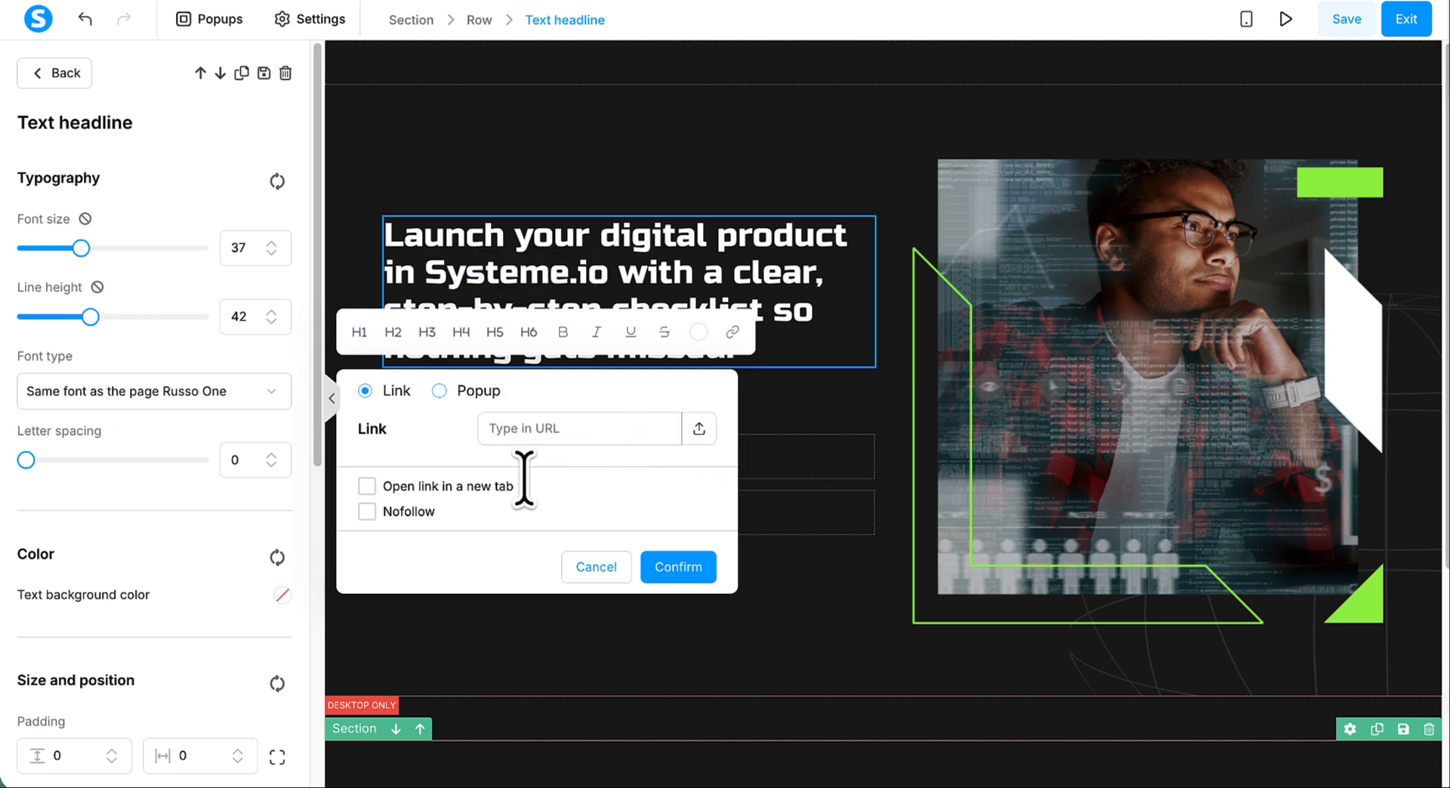
click(678, 568)
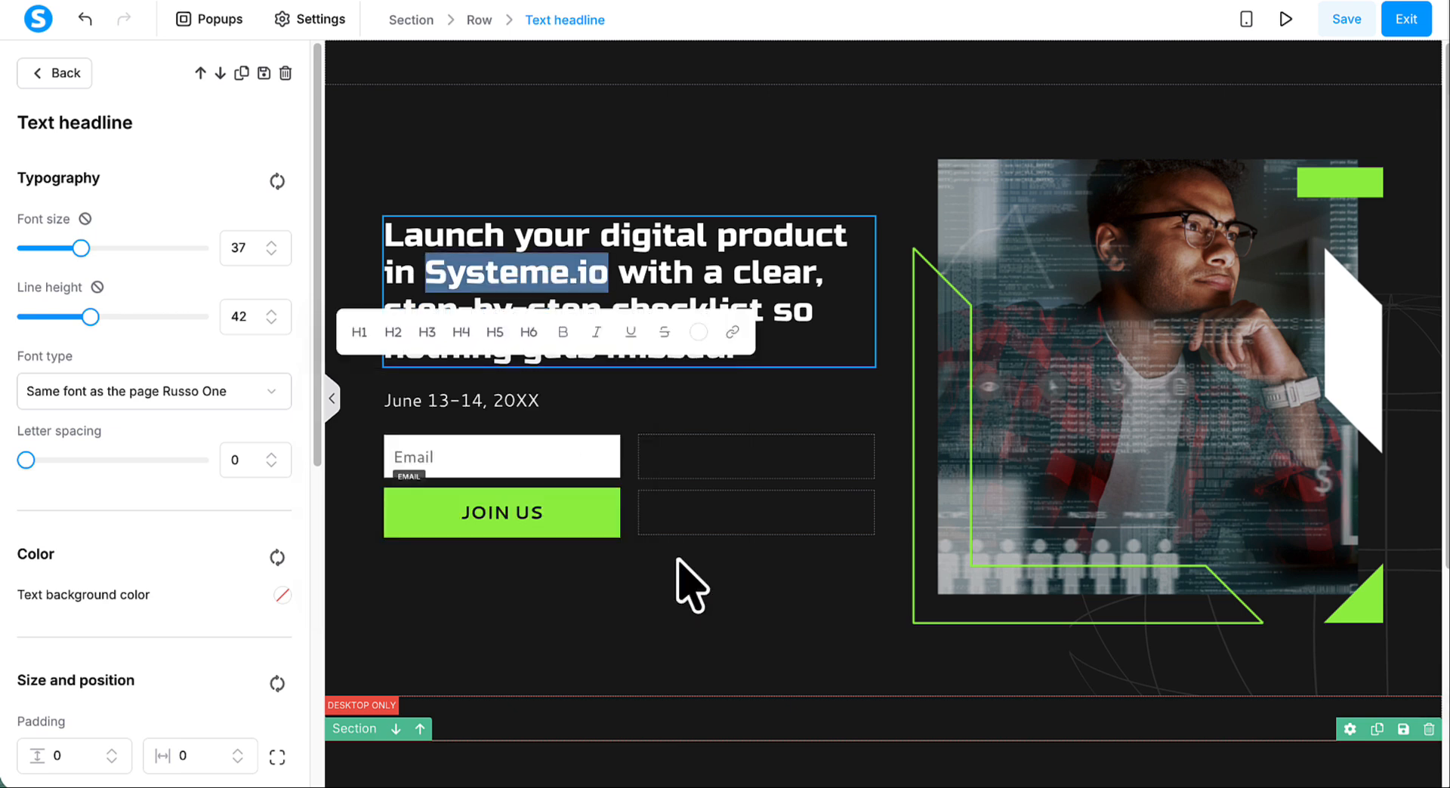
click(727, 294)
Replace the date line under the headline with "Avoid common mistakes that stop a launch from working."
scroll(728, 284, down, 1)
click(514, 398)
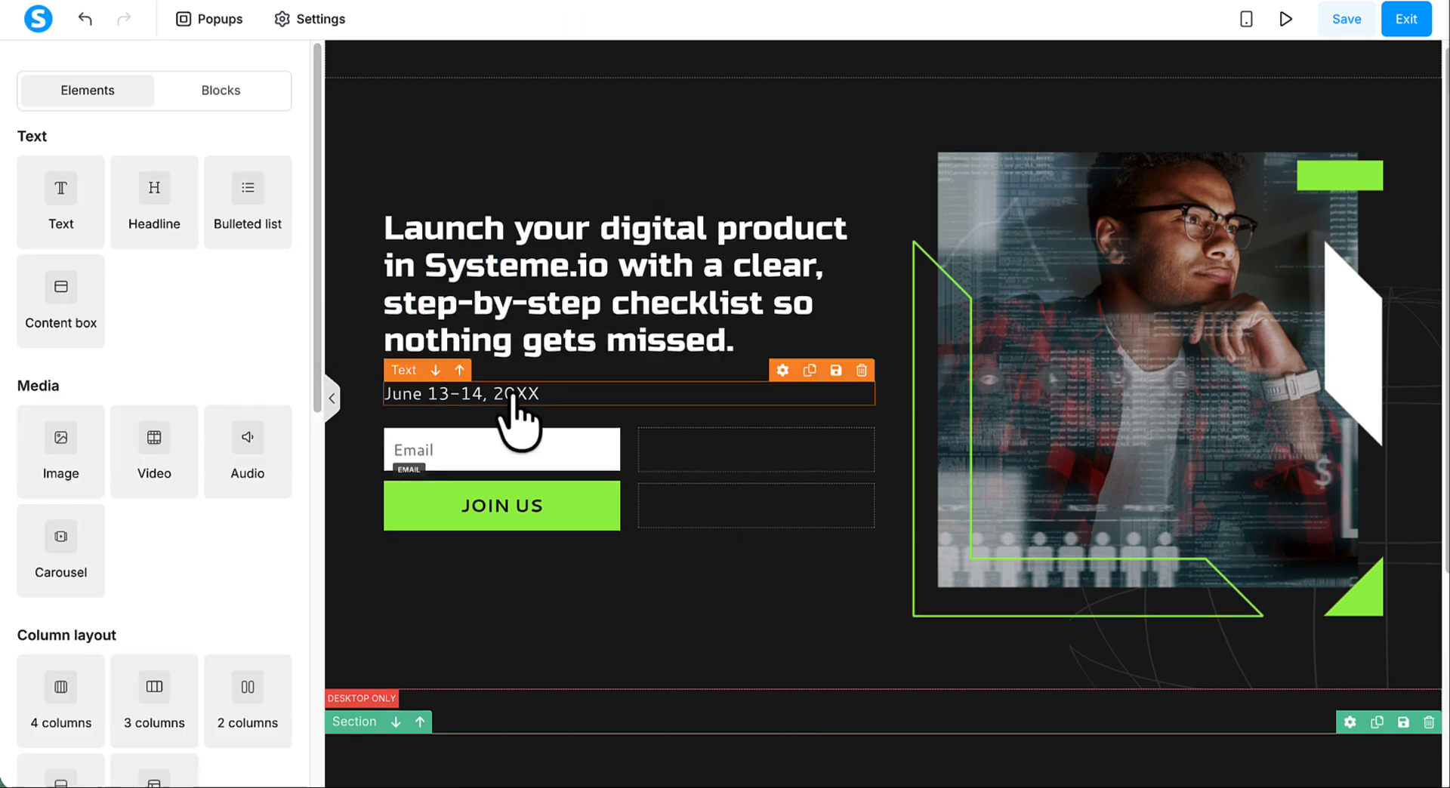
triple_click(514, 395)
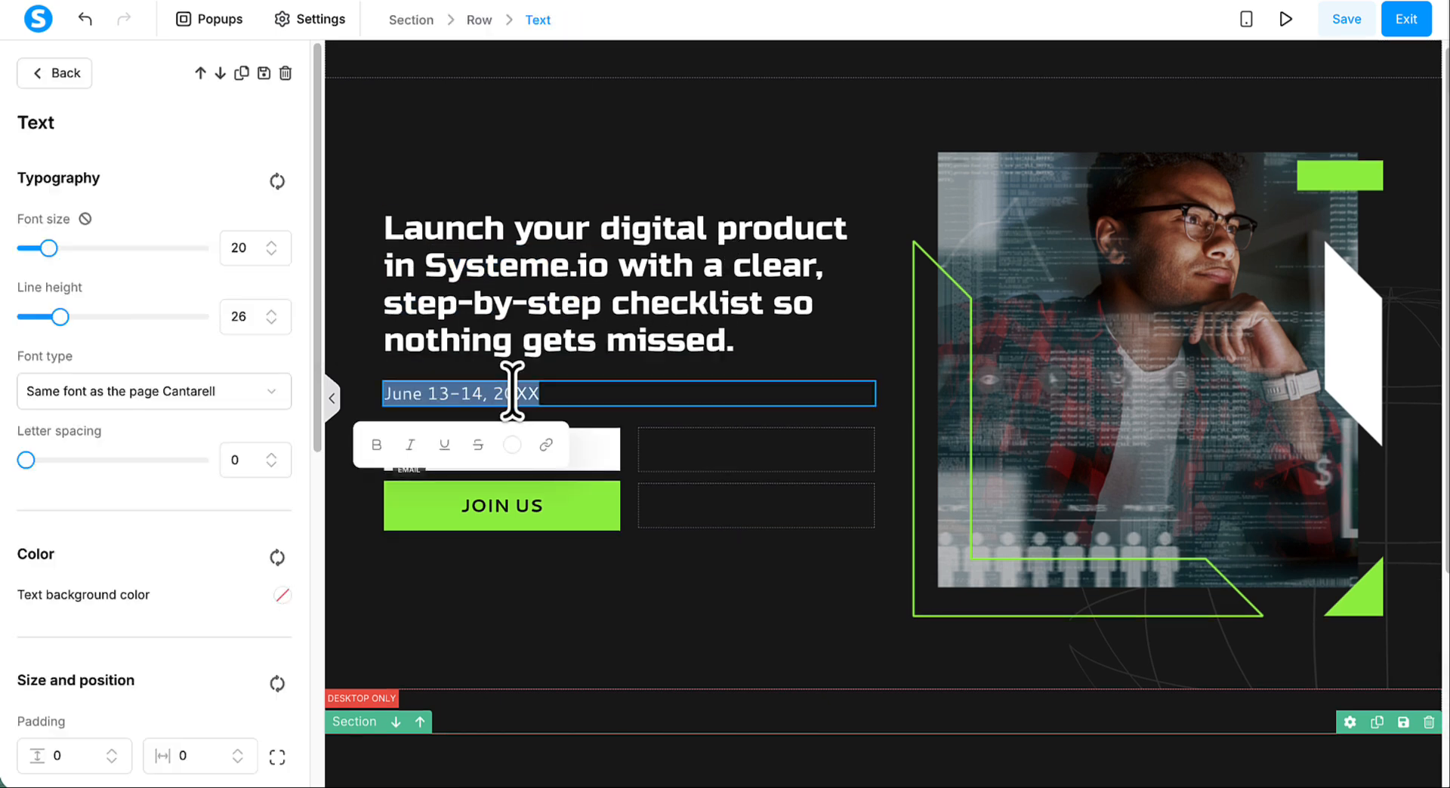
click(171, 0)
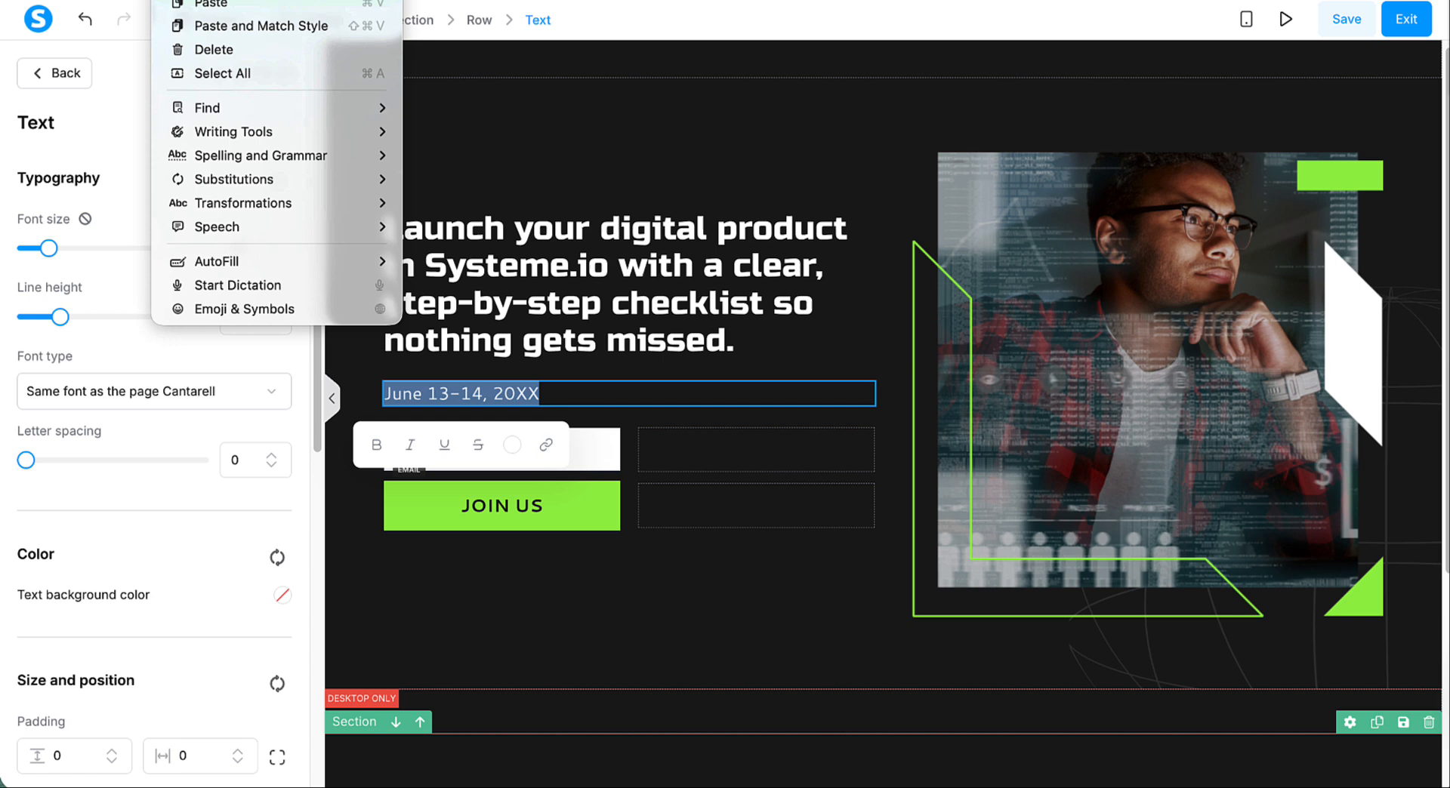
click(252, 27)
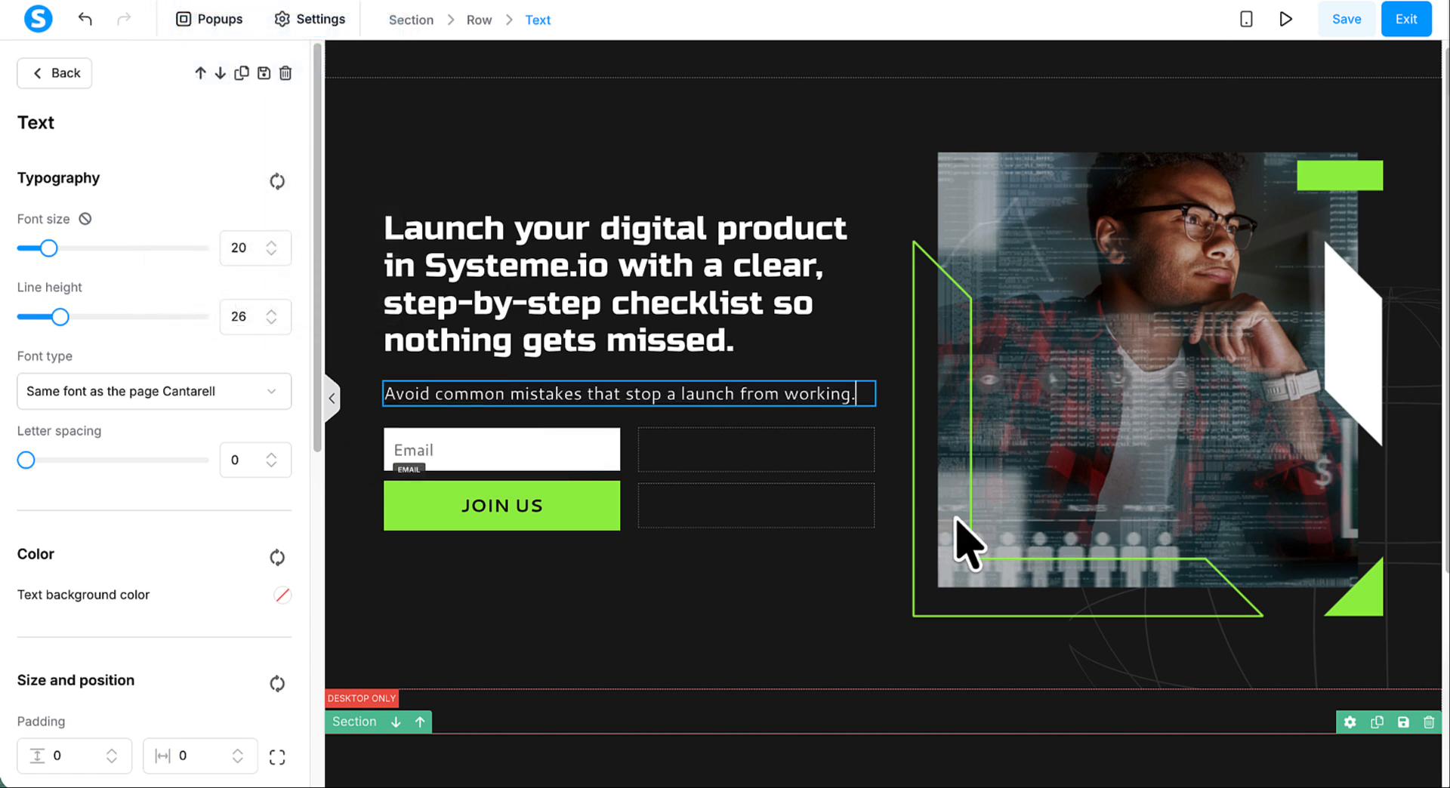
click(891, 385)
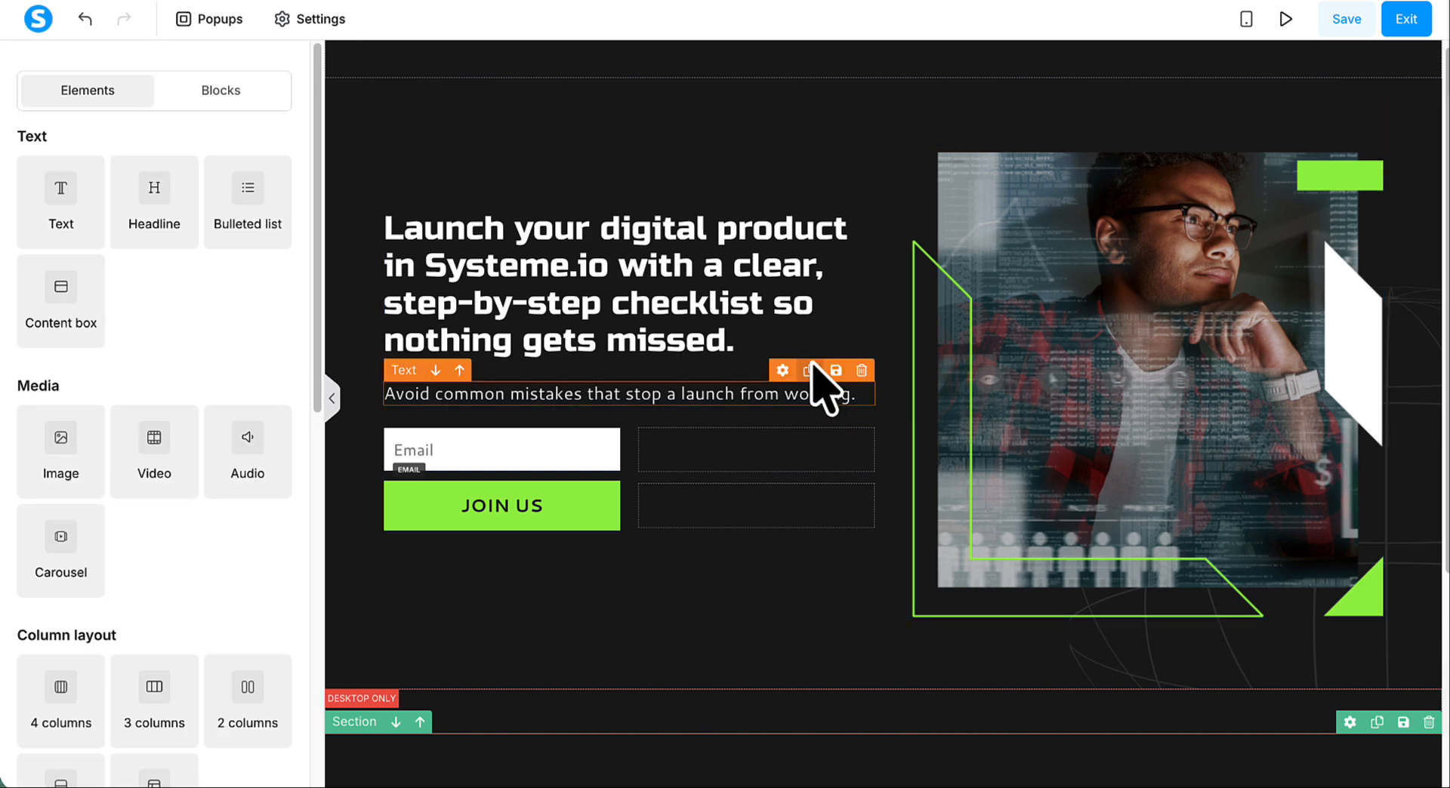
Duplicate the subheadline text and move the copy below the JOIN US button
click(809, 370)
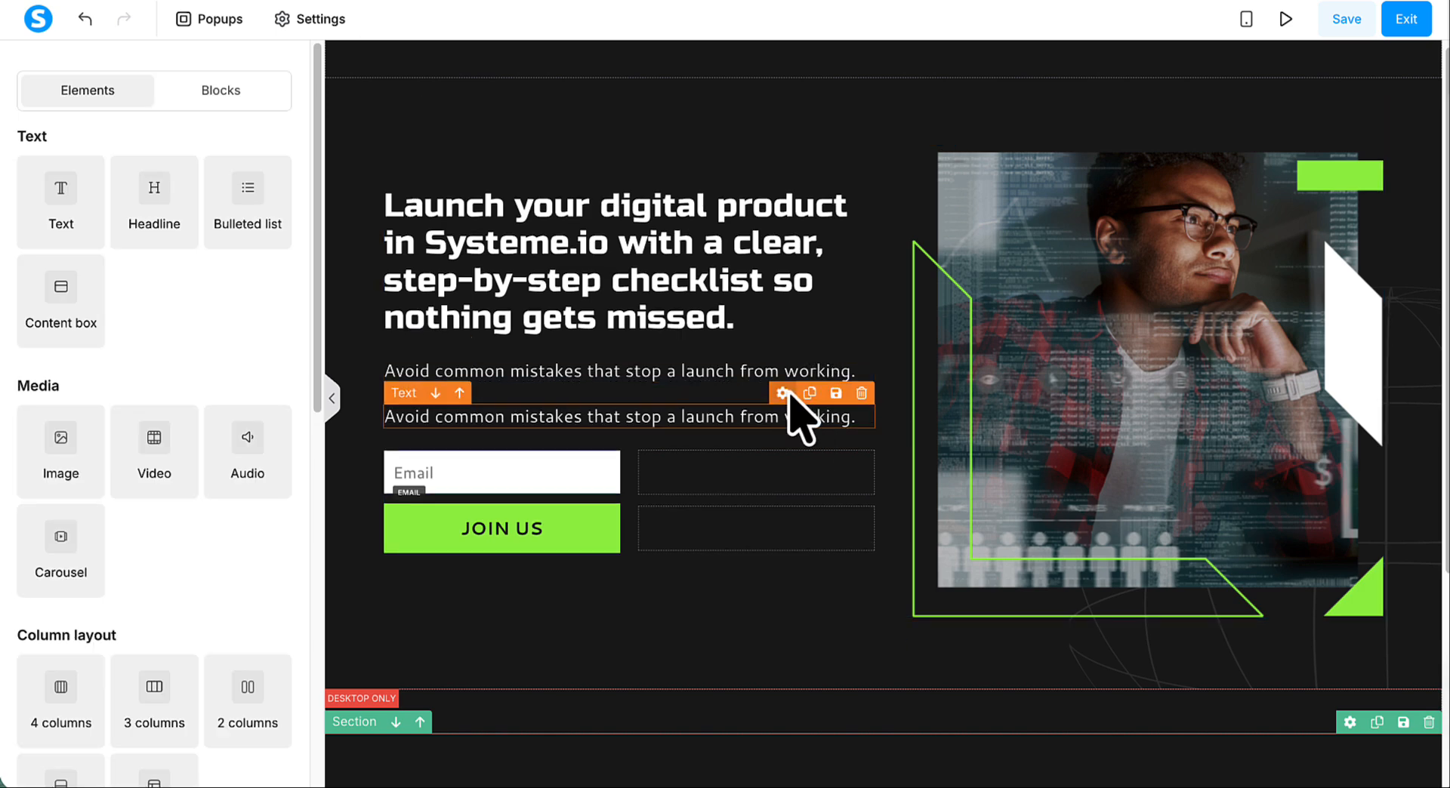
drag(787, 394, 775, 544)
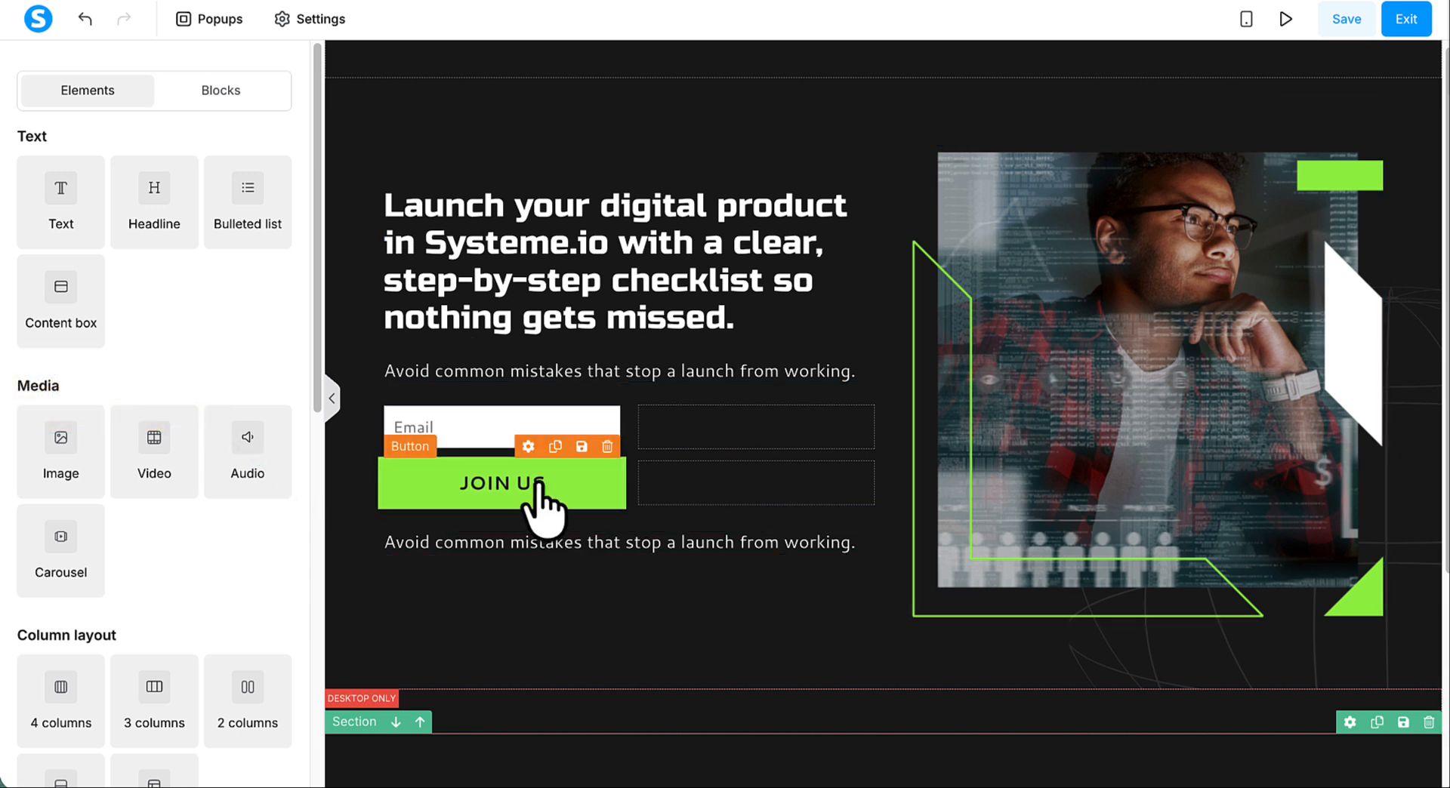
Set the email field's placeholder to "Enter Your Best Email Here..."
click(481, 446)
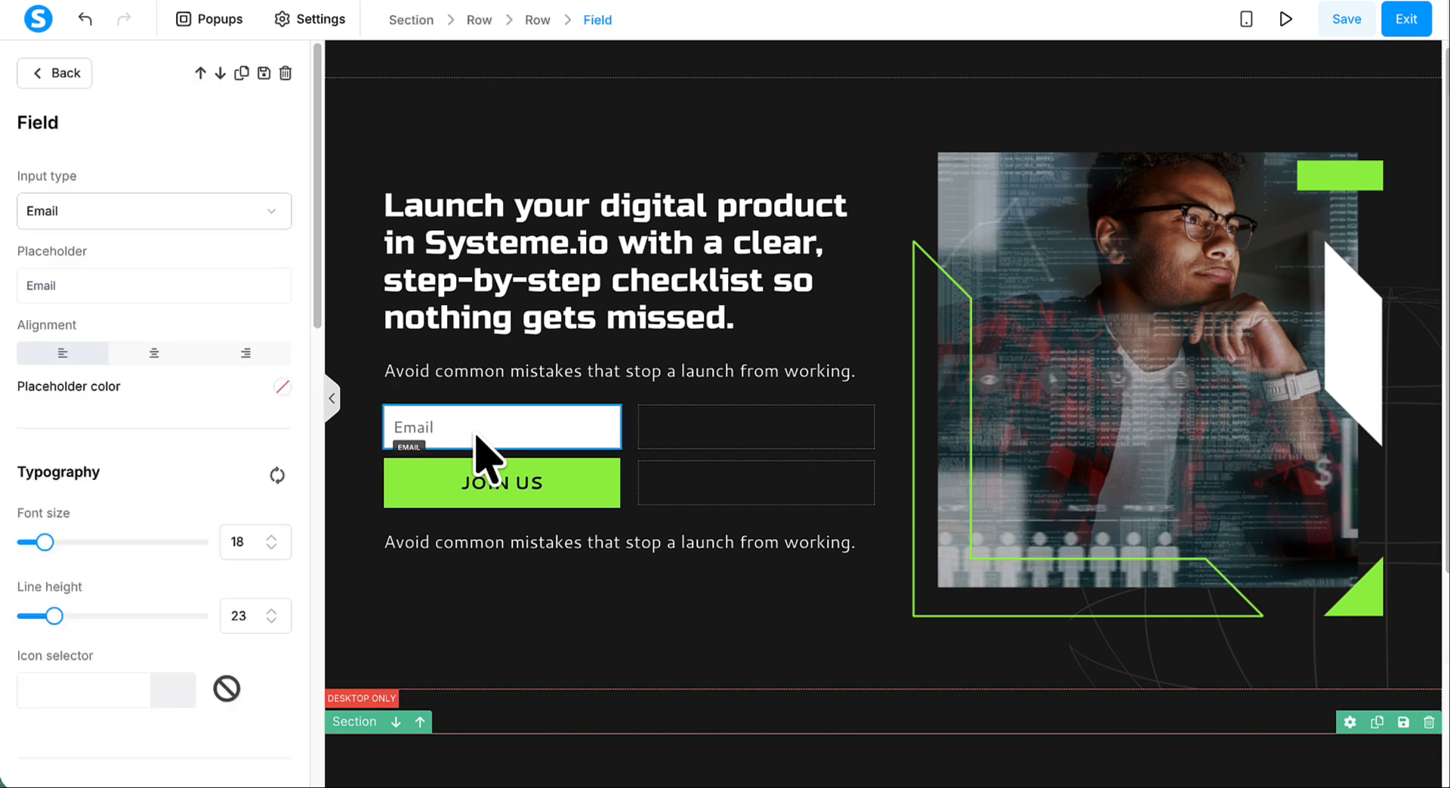
double_click(38, 285)
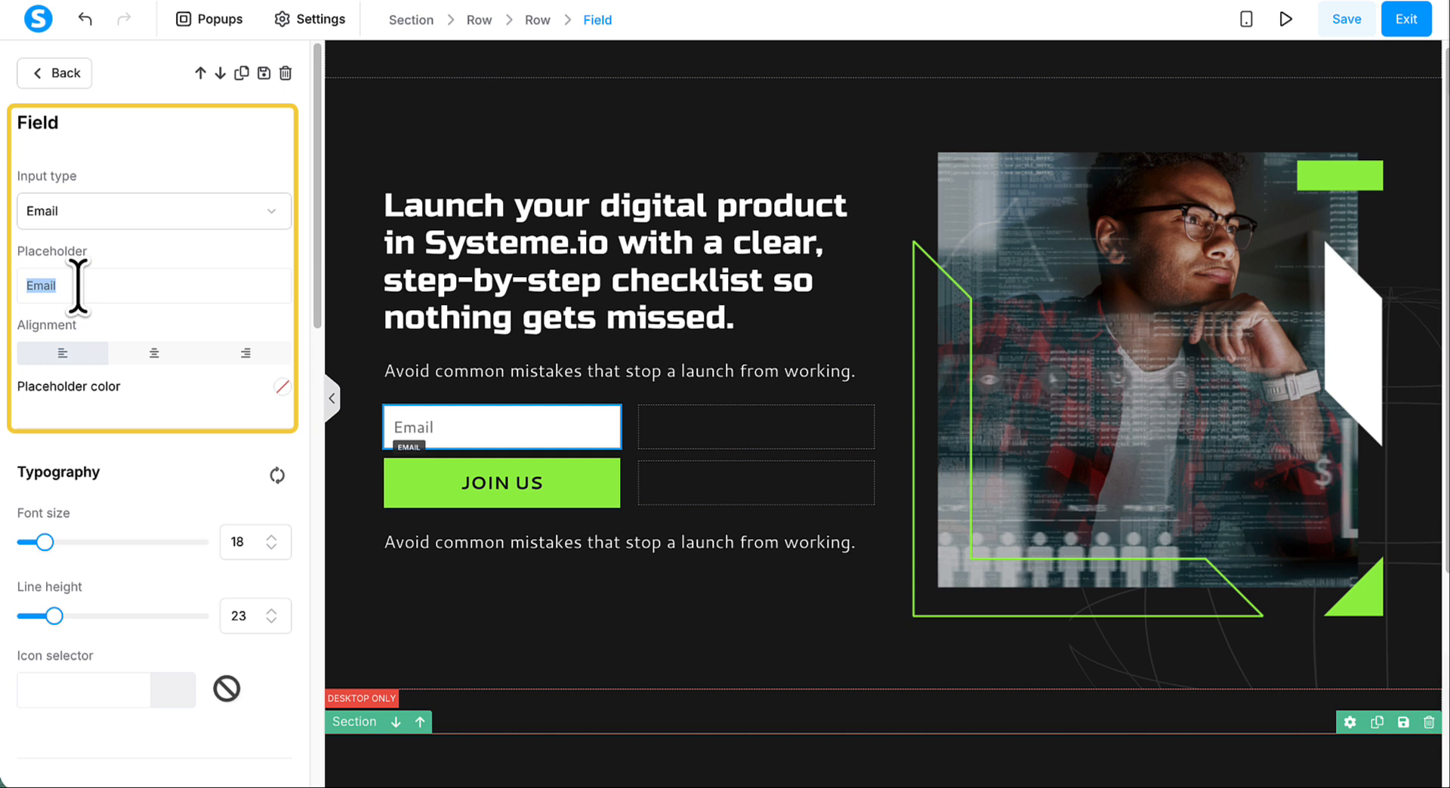
text(Enter Your Be)
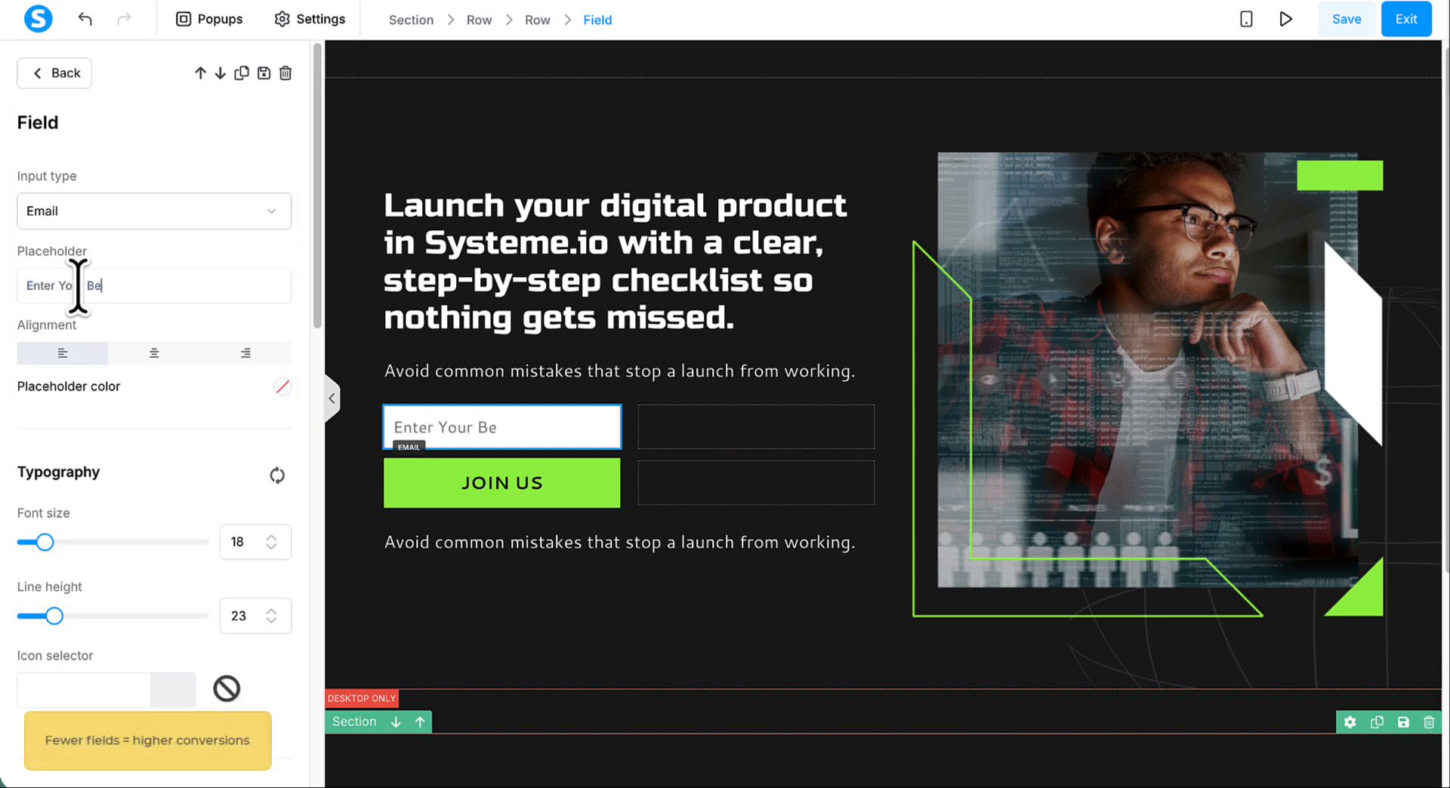
text(st Email)
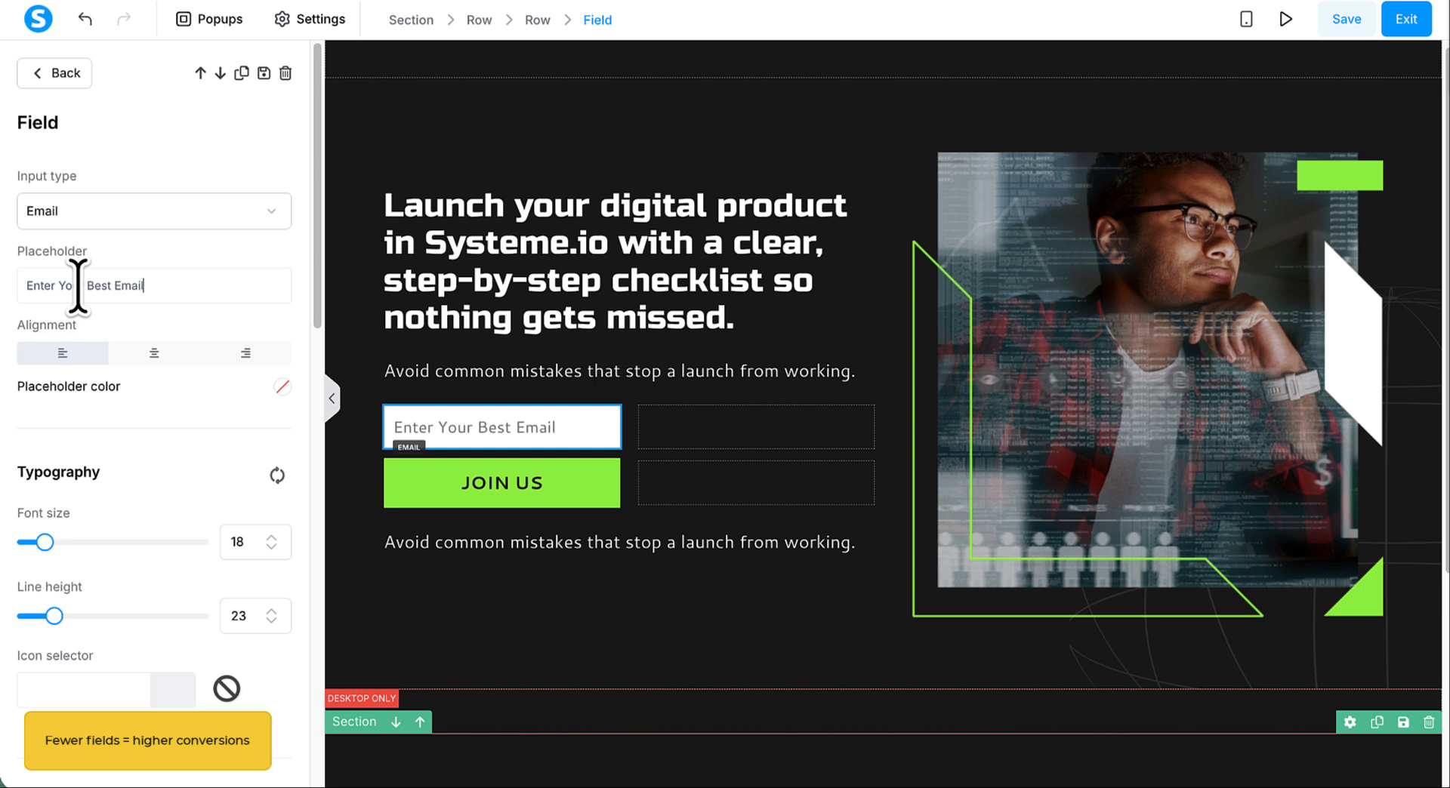
text( Here...)
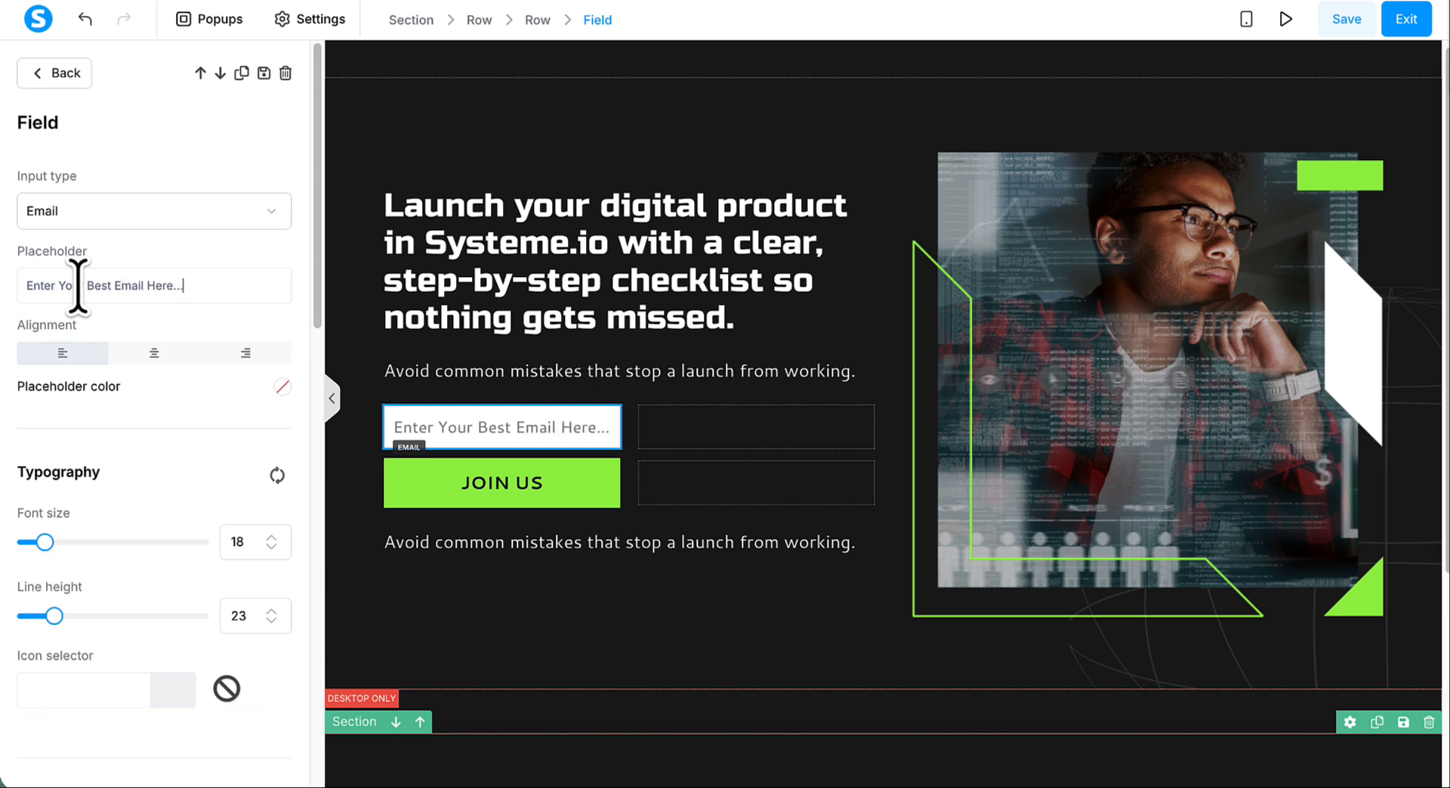
Change the form button's text to "Grab Your FREE Checklist Today!"
click(538, 485)
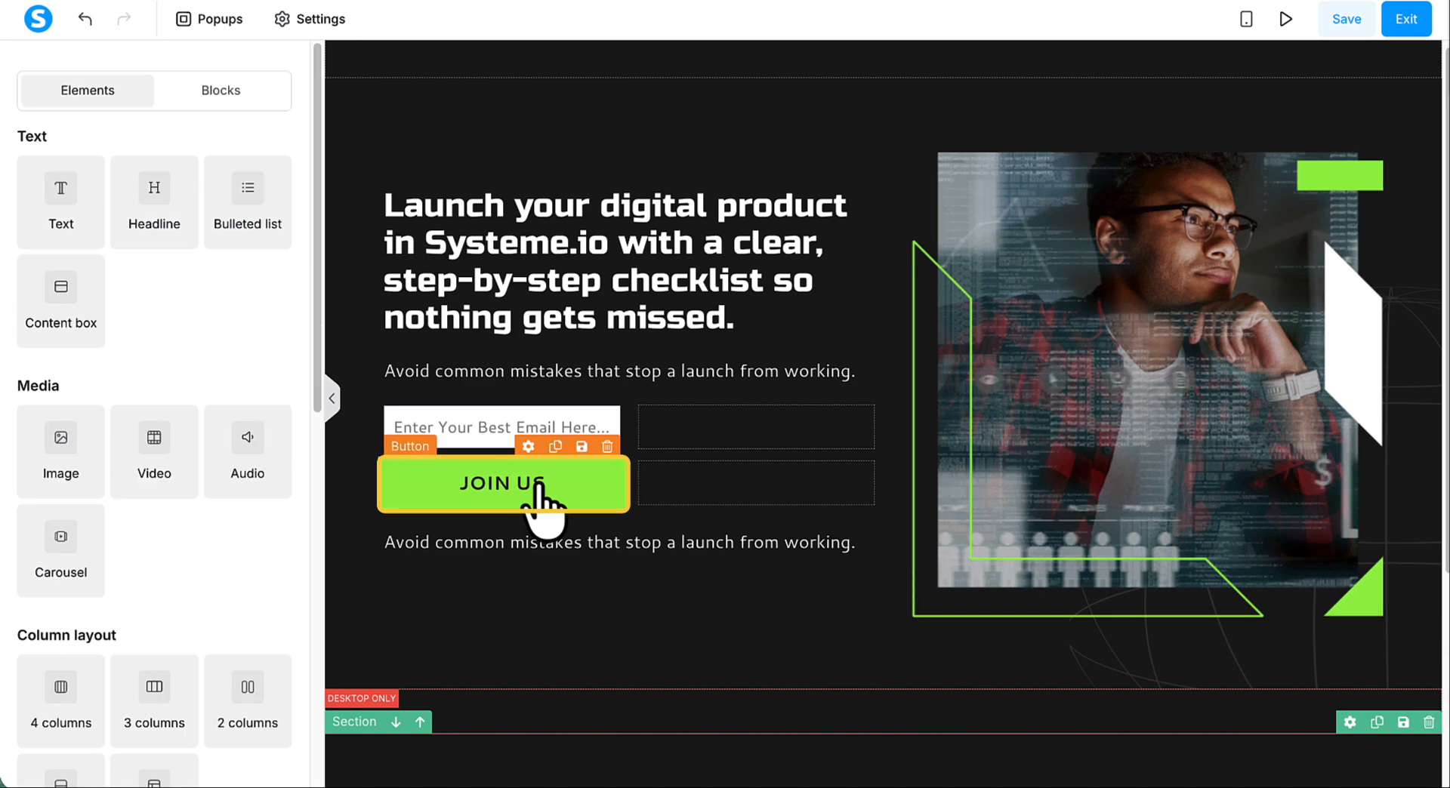
click(539, 485)
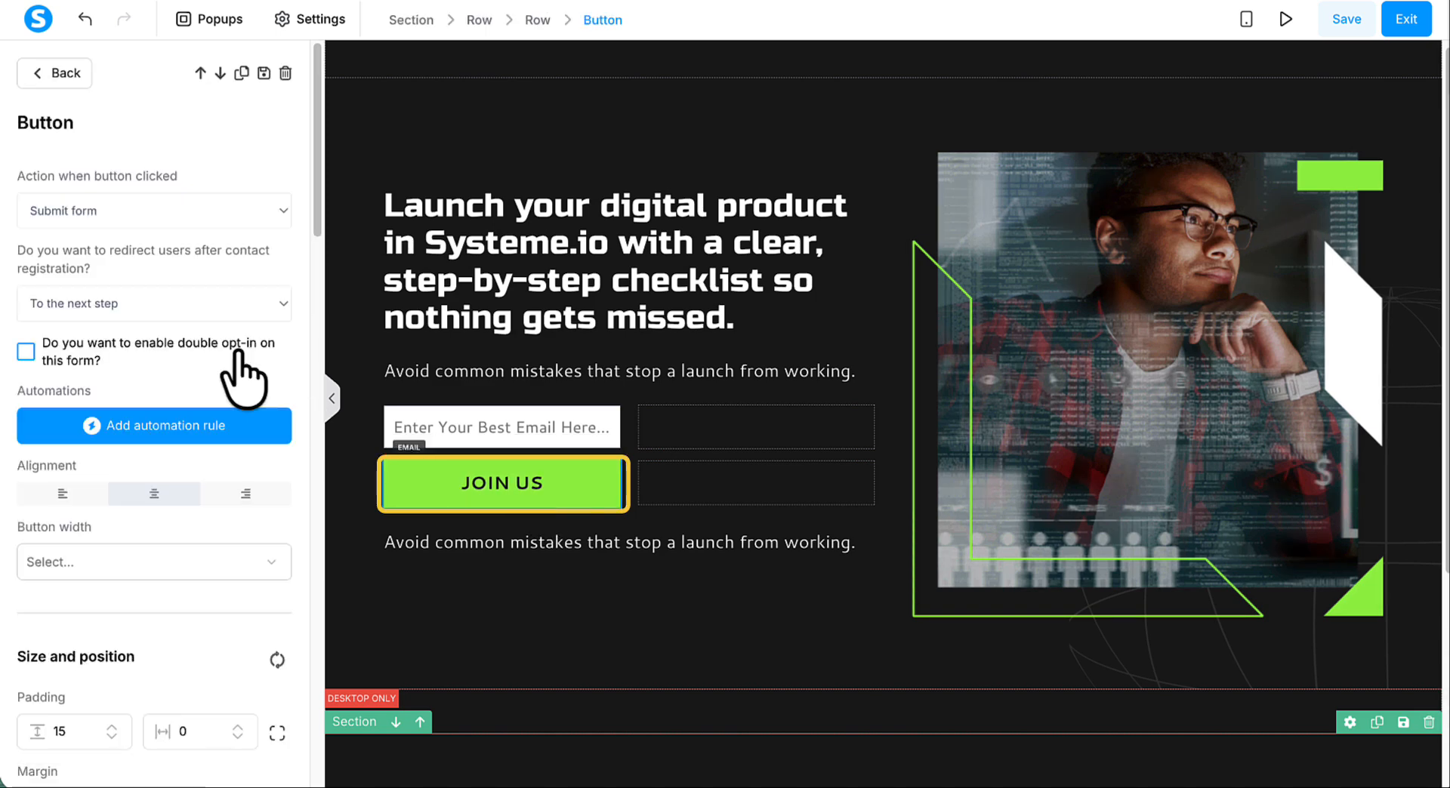
scroll(241, 347, down, 5)
scroll(249, 363, down, 2)
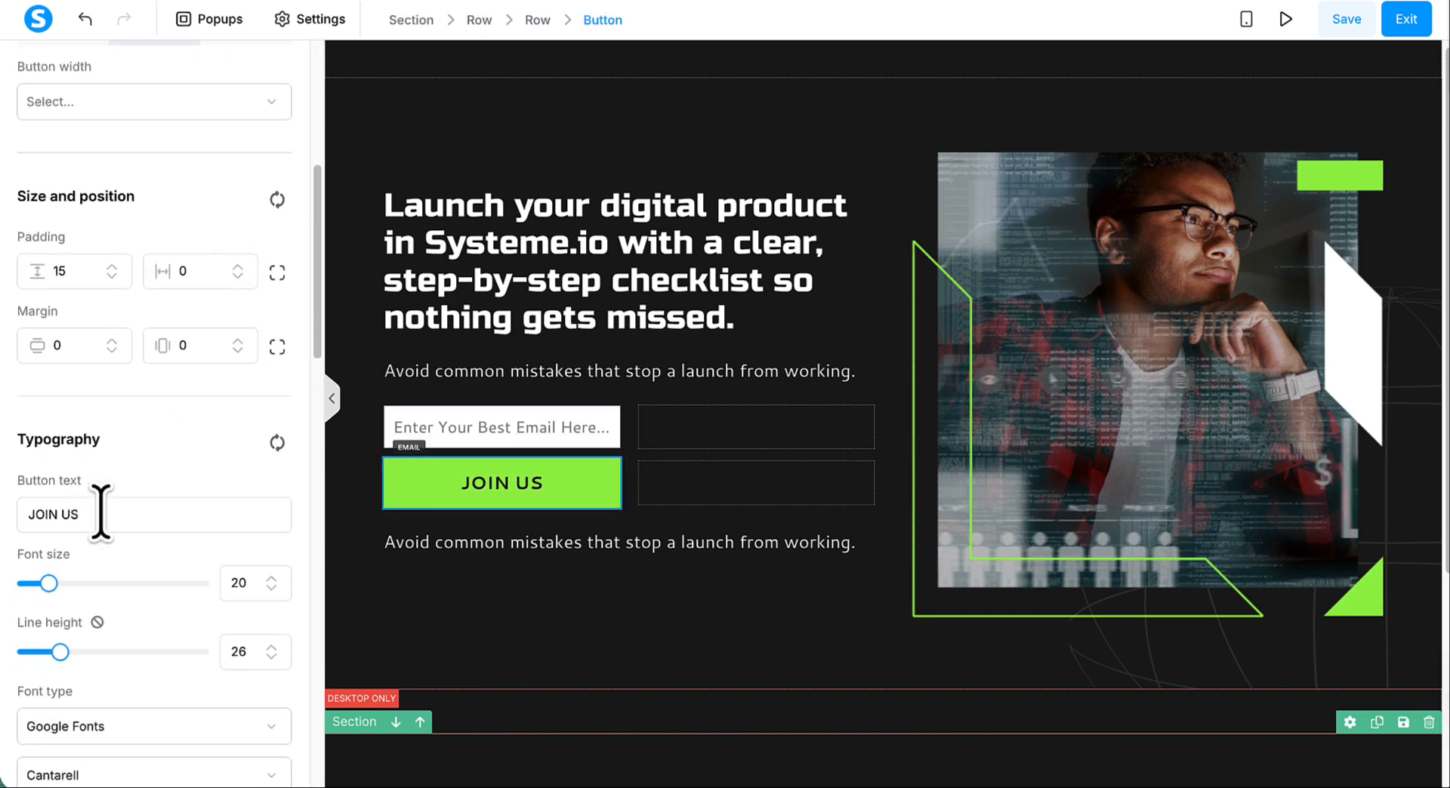
drag(104, 510, 15, 519)
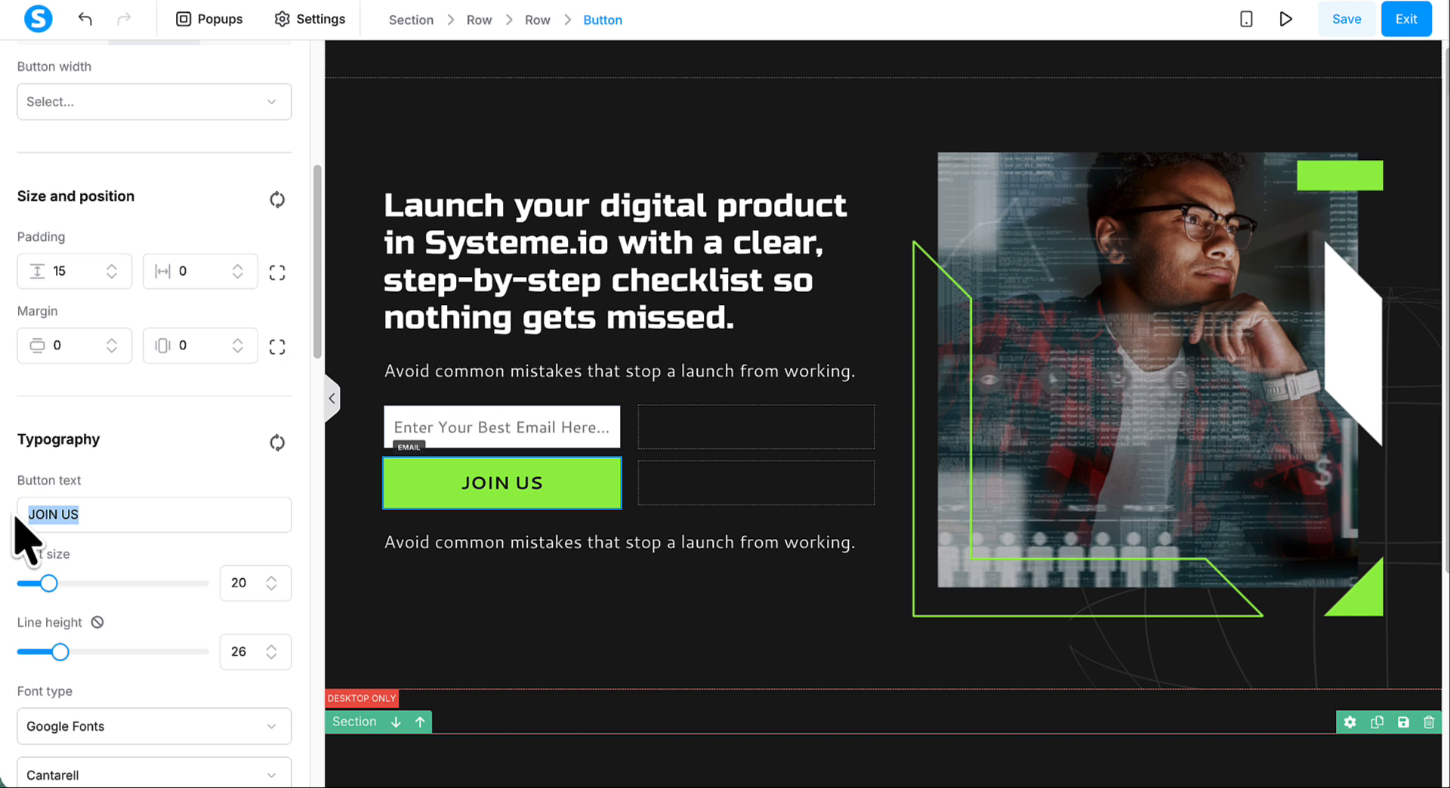
text(Gra)
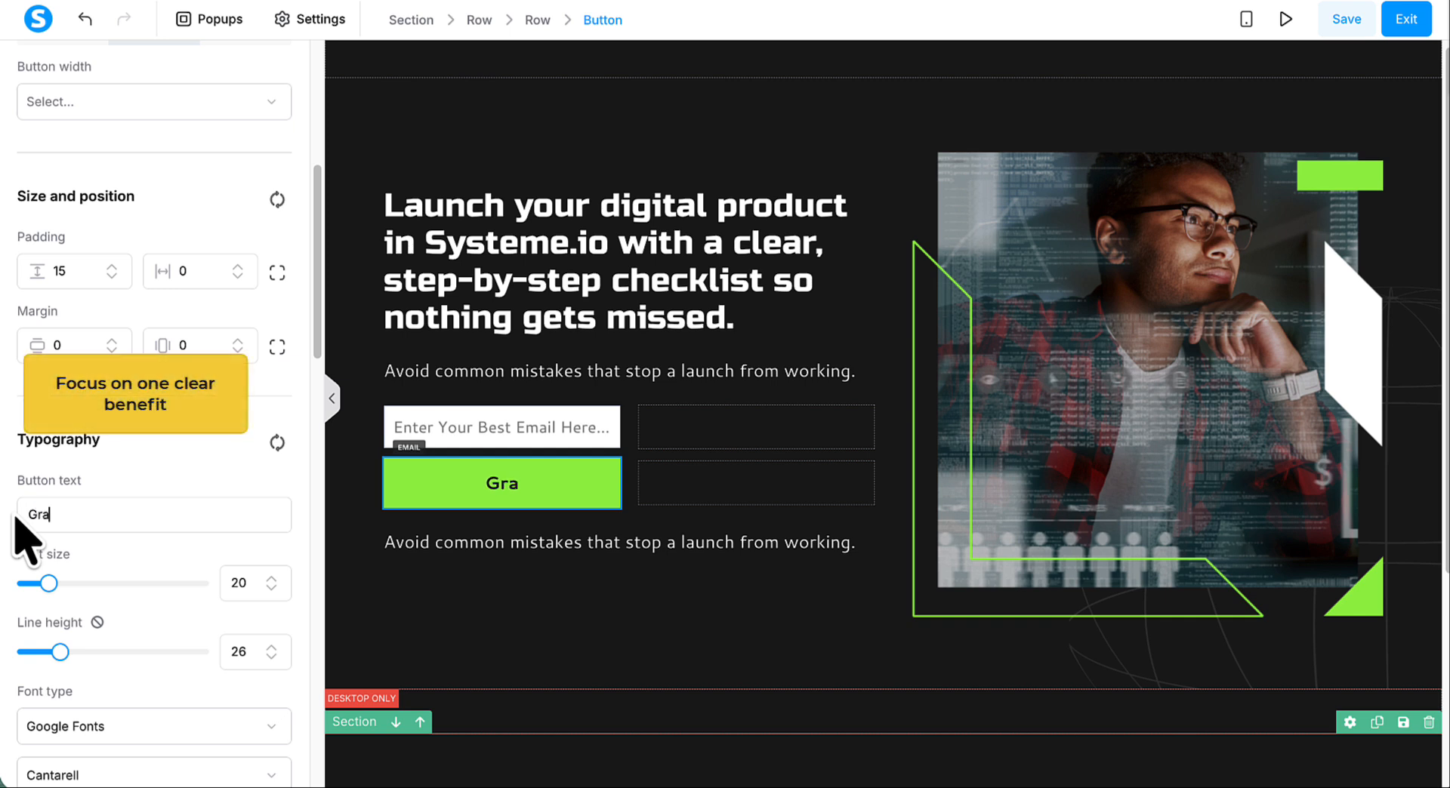
text(b Your FREE)
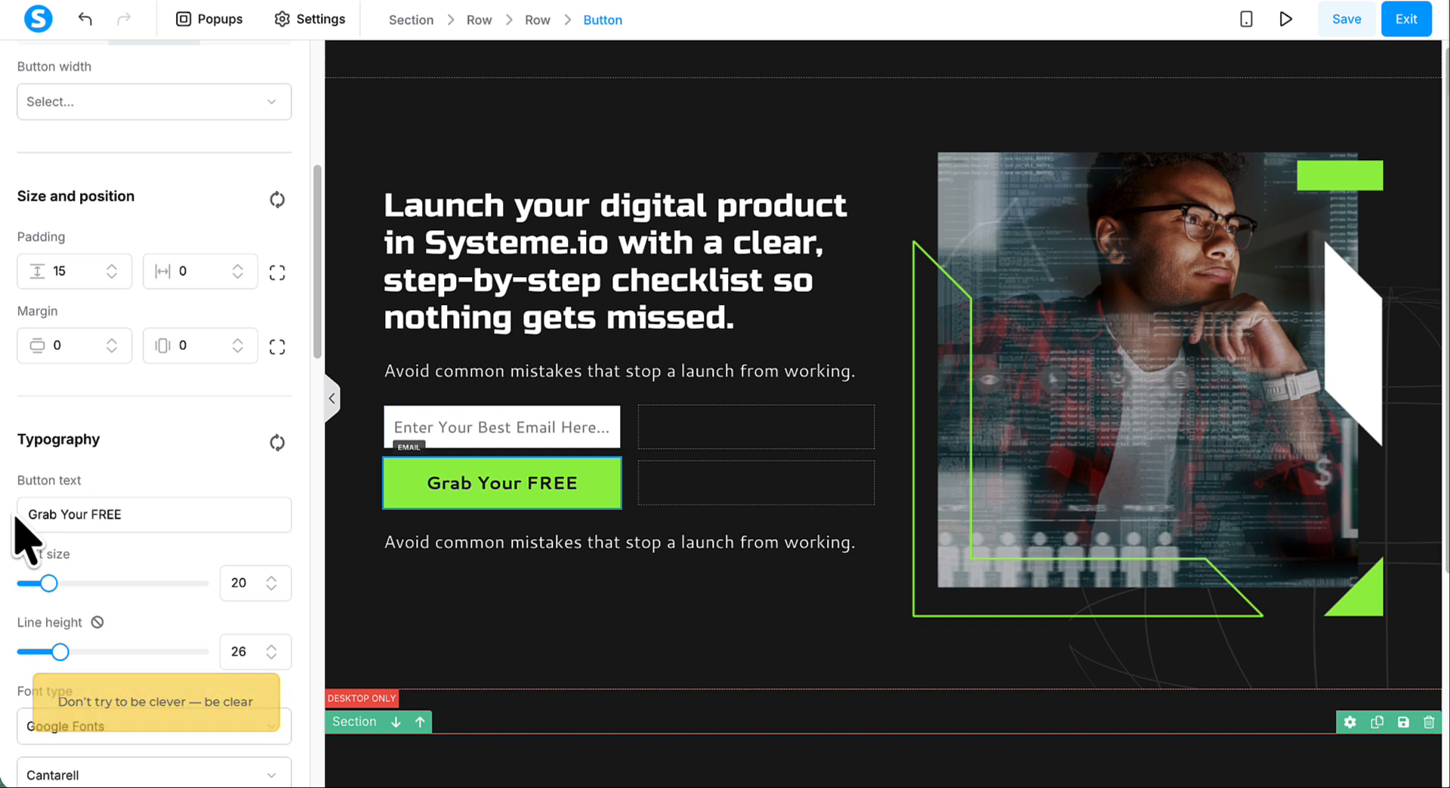
text(C)
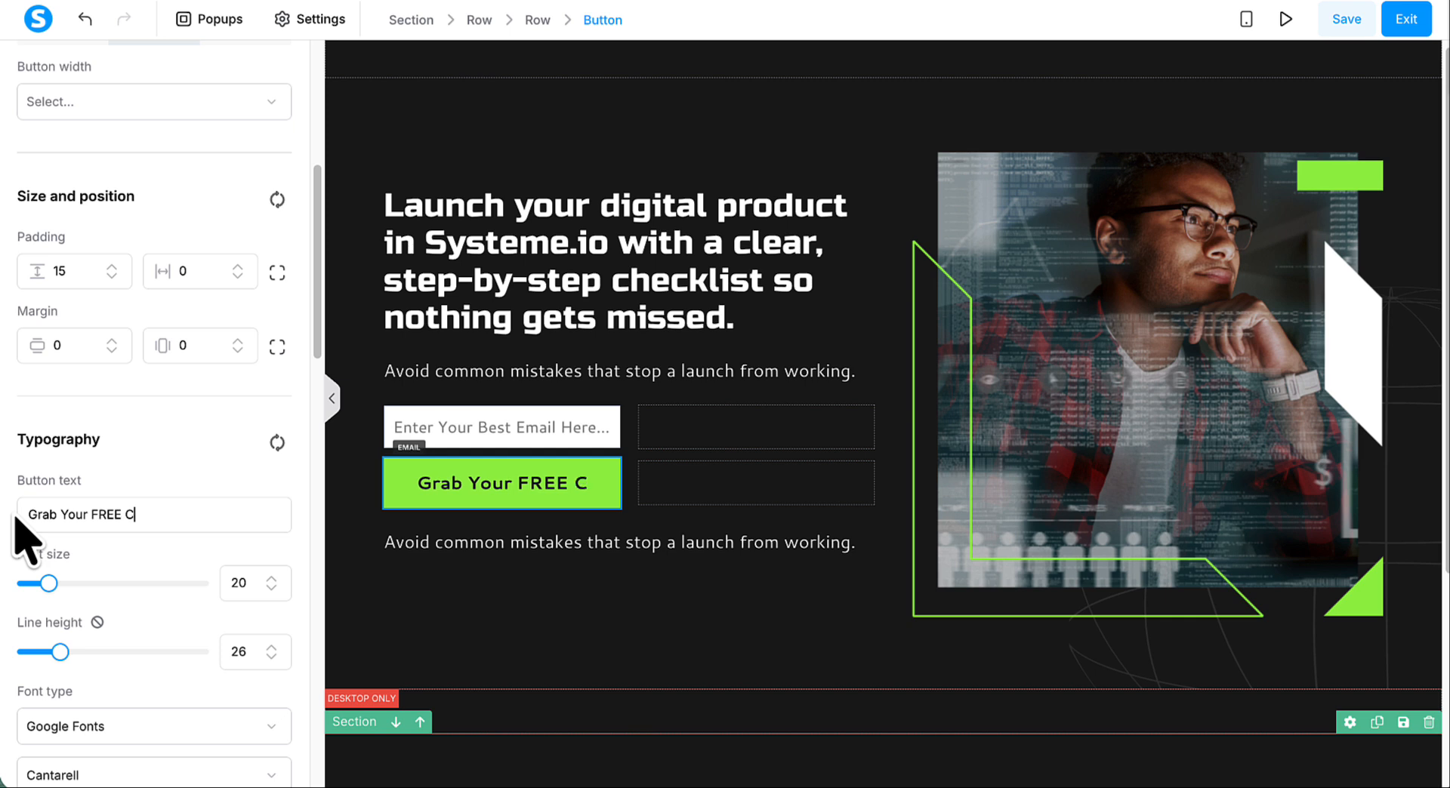
text(hecklist)
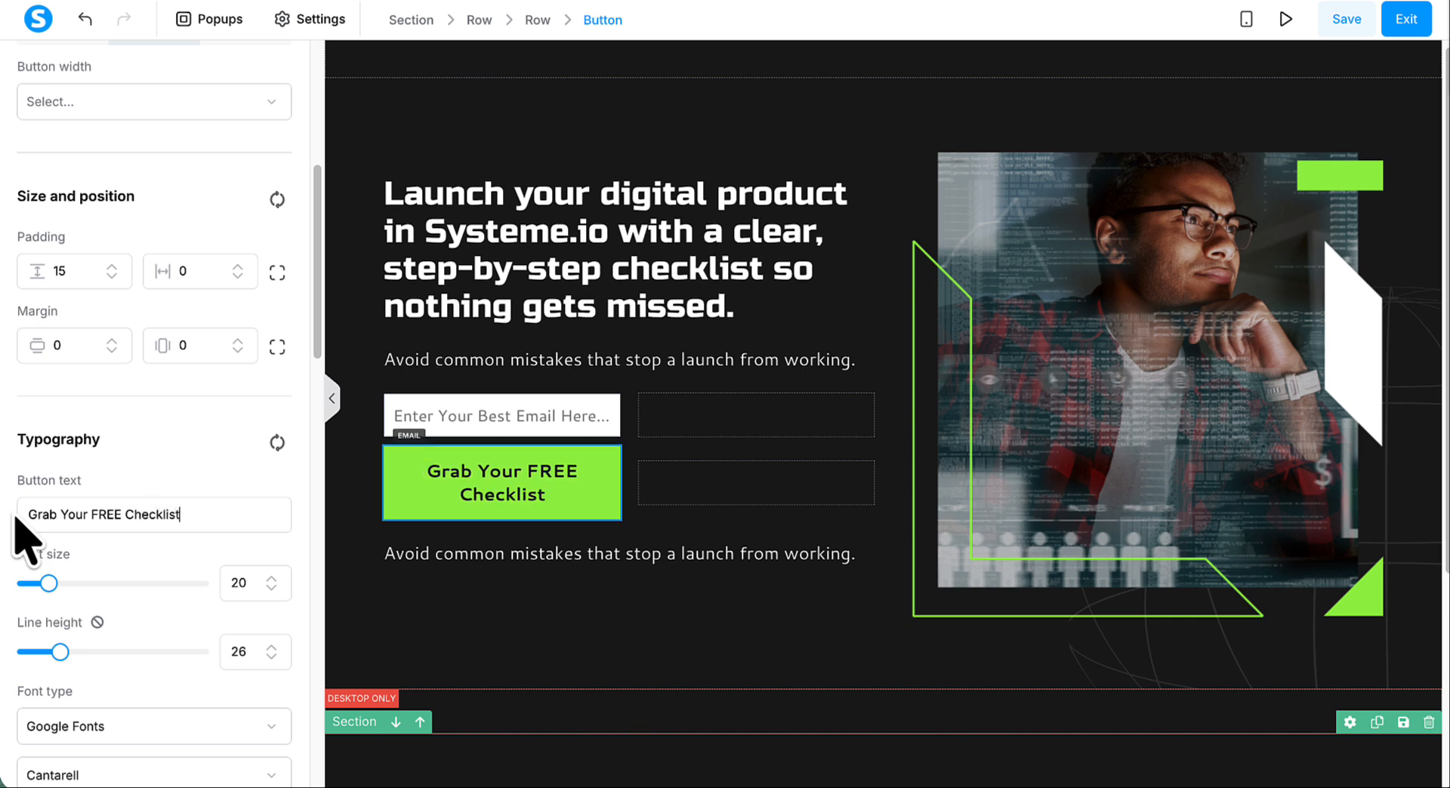
text( Toda)
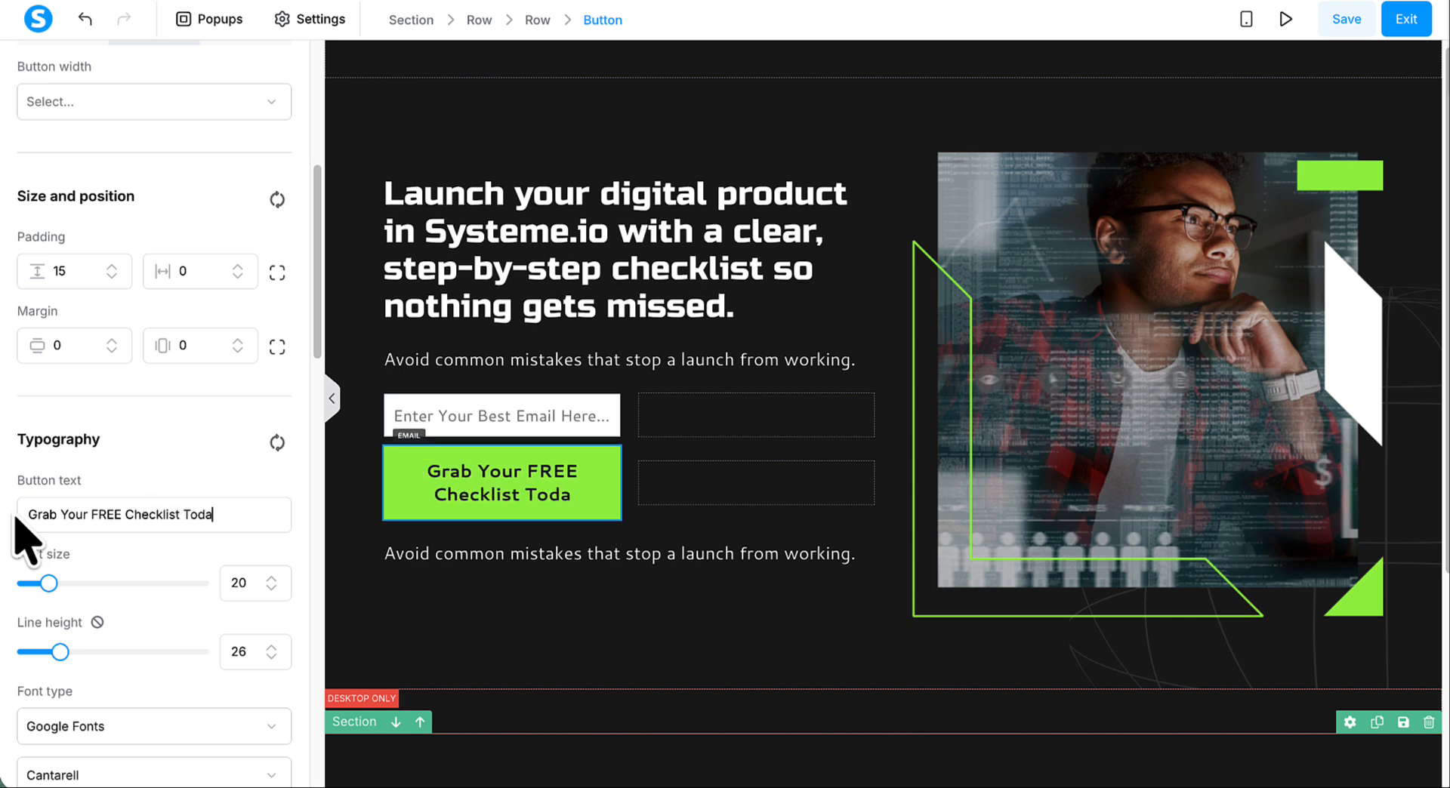
text(y!)
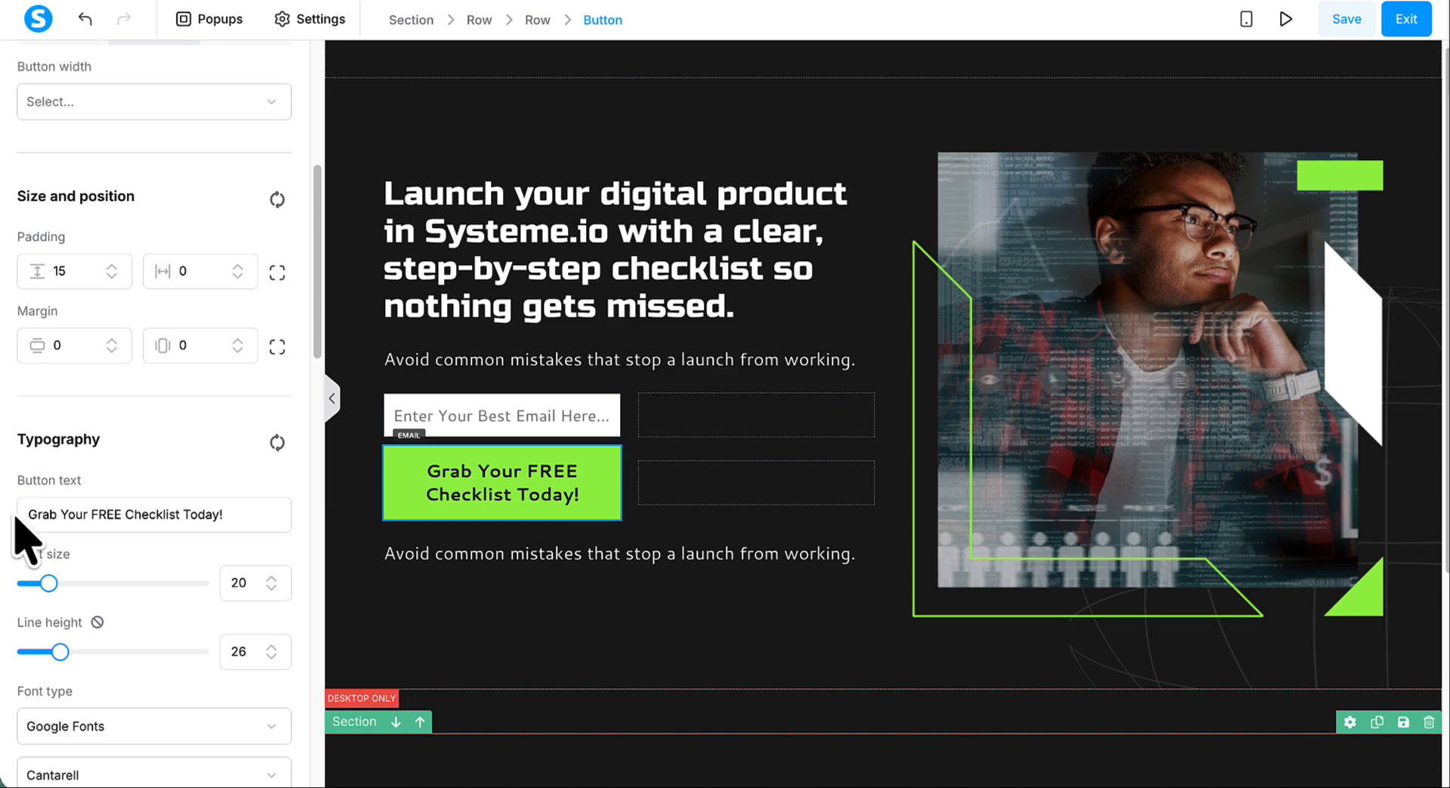
click(778, 520)
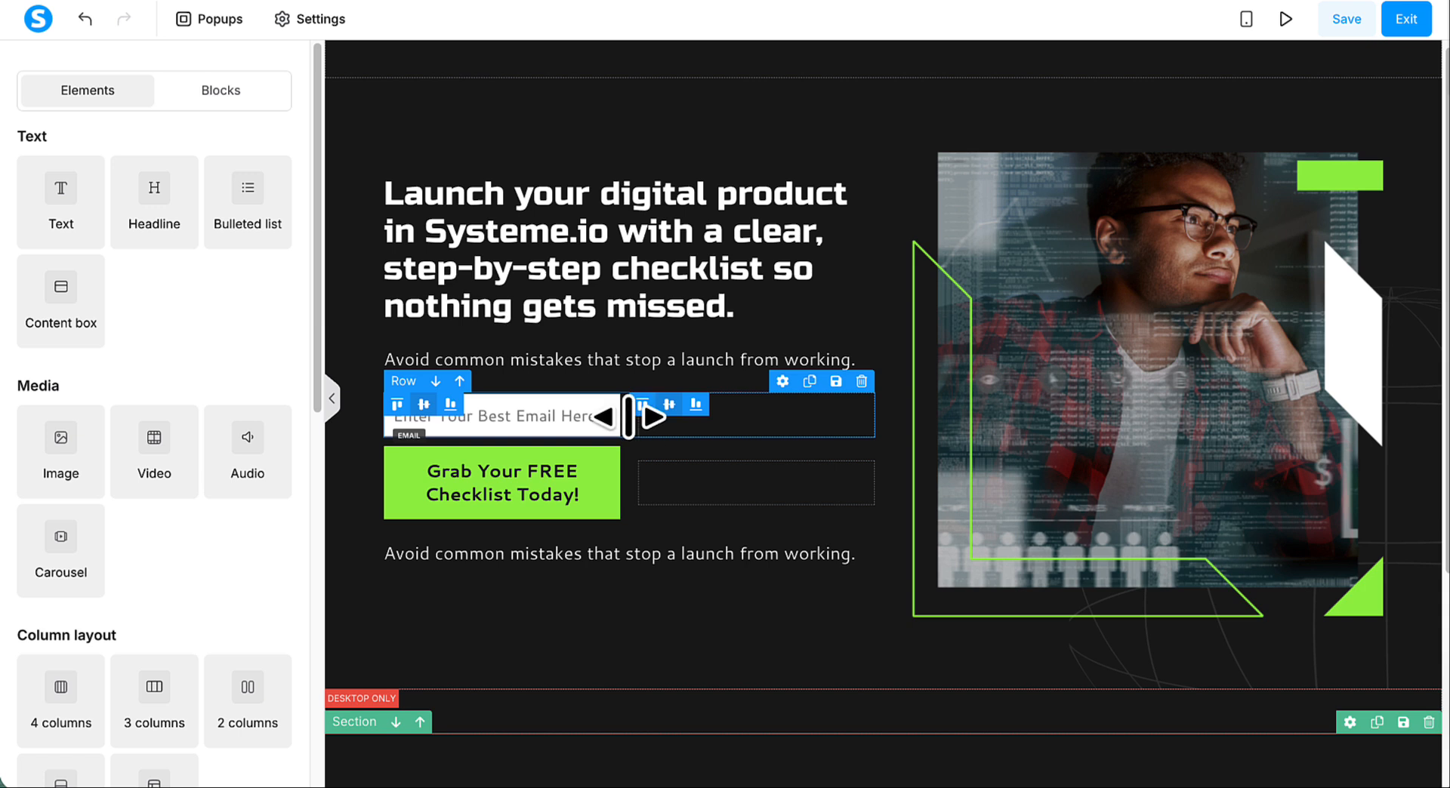
Widen the columns holding the email field and the button so both span most of the text block's width
drag(628, 417, 817, 451)
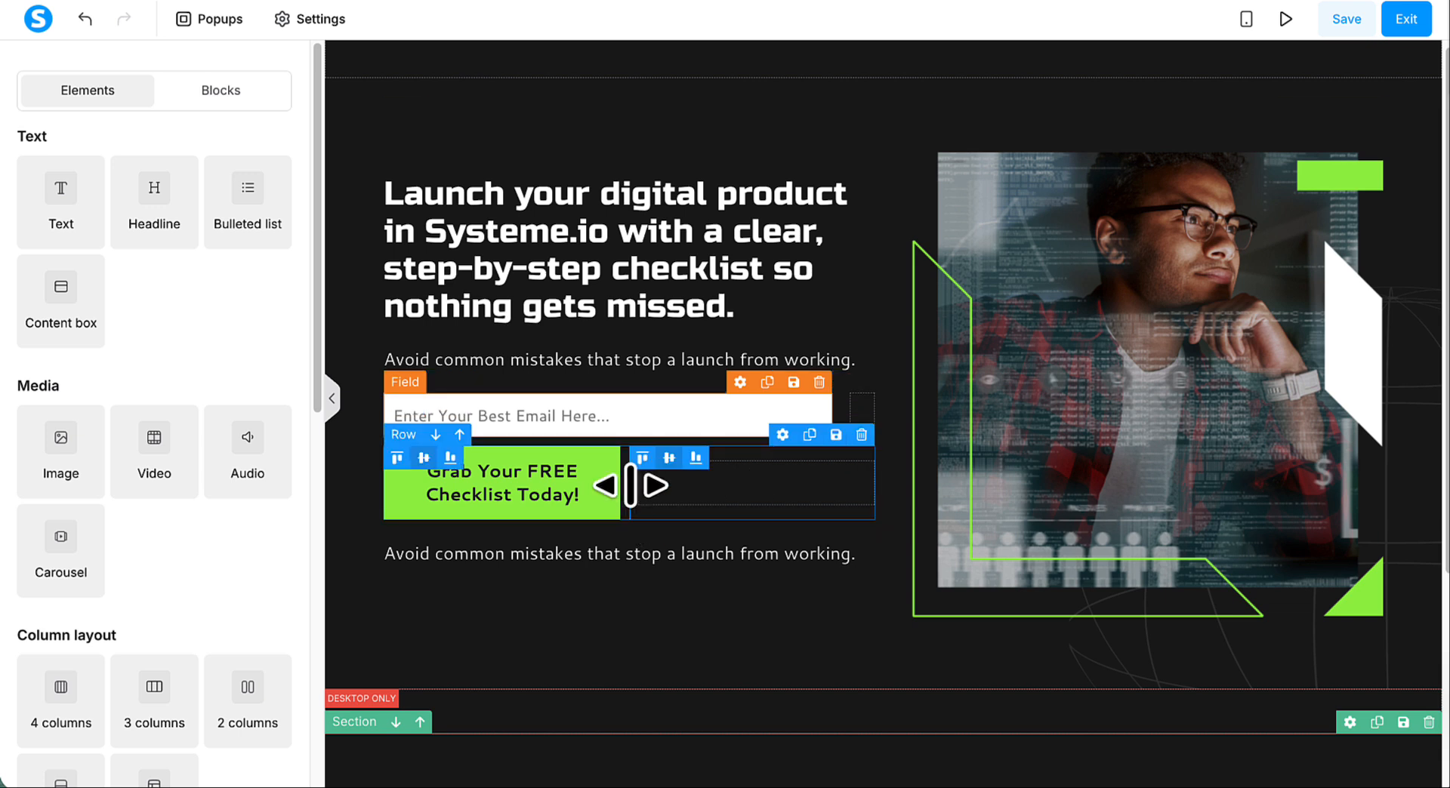
drag(631, 486, 811, 502)
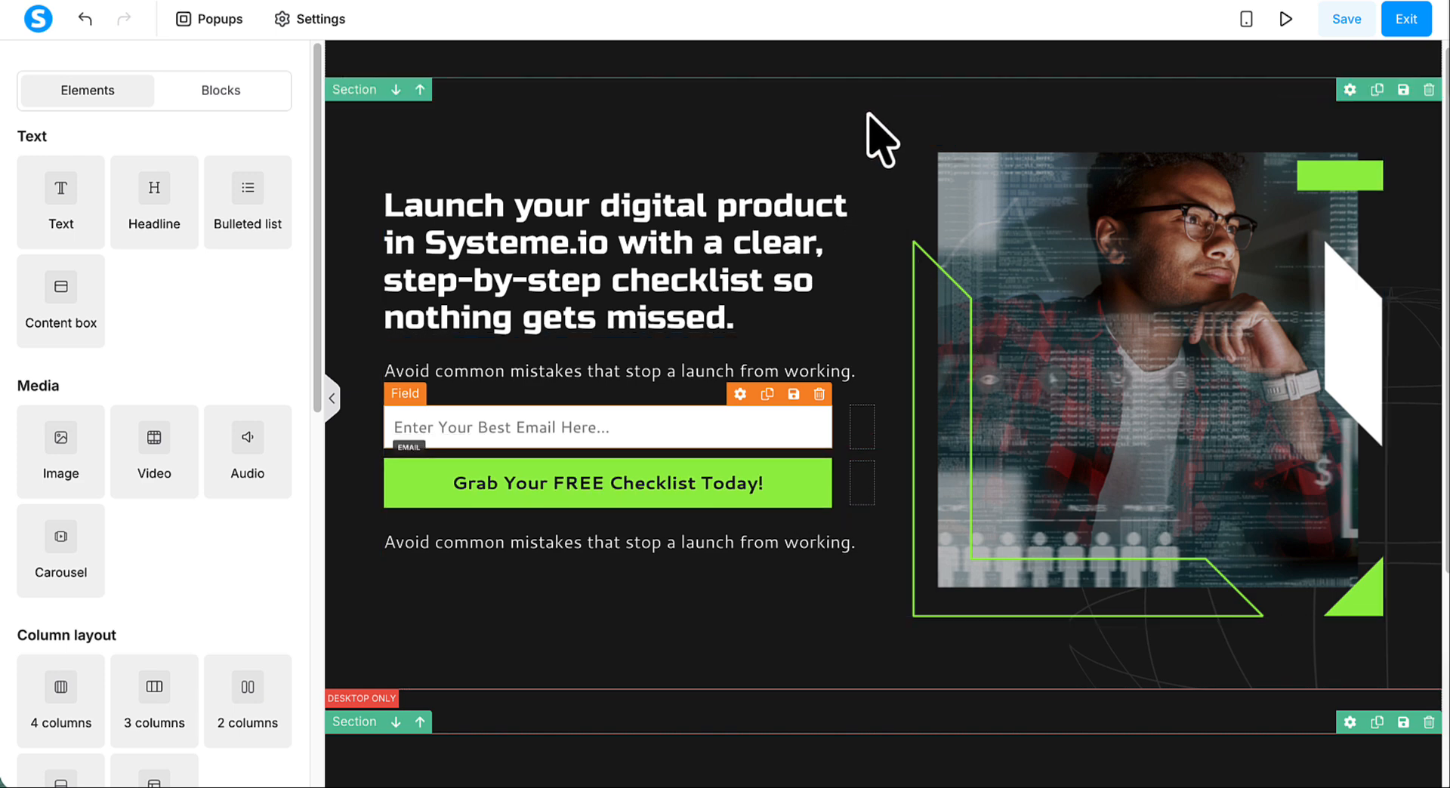
Save the page and replace the photo beside the form with the Systeme.io Product Launch Starter Kit image from the existing uploads
click(768, 615)
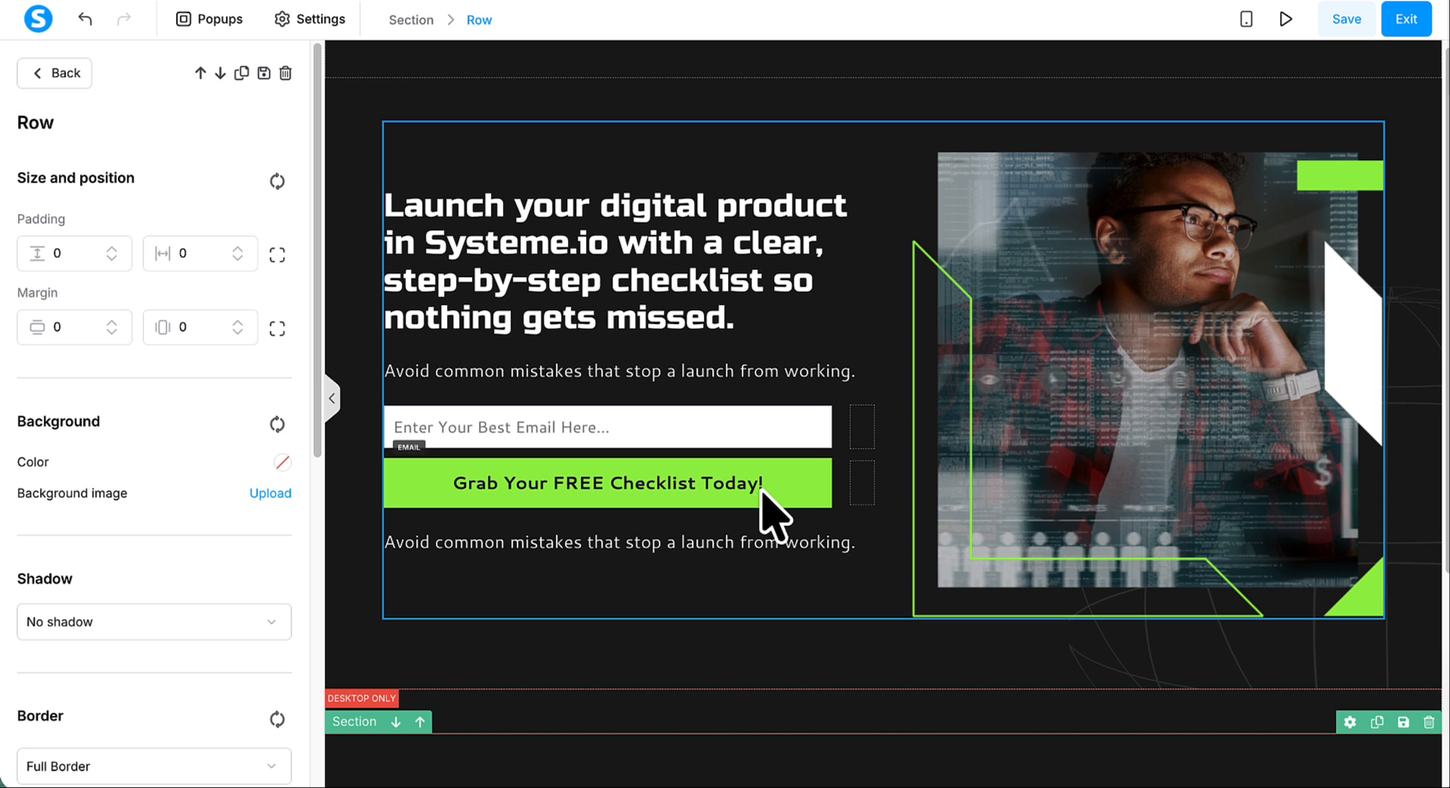
click(1342, 22)
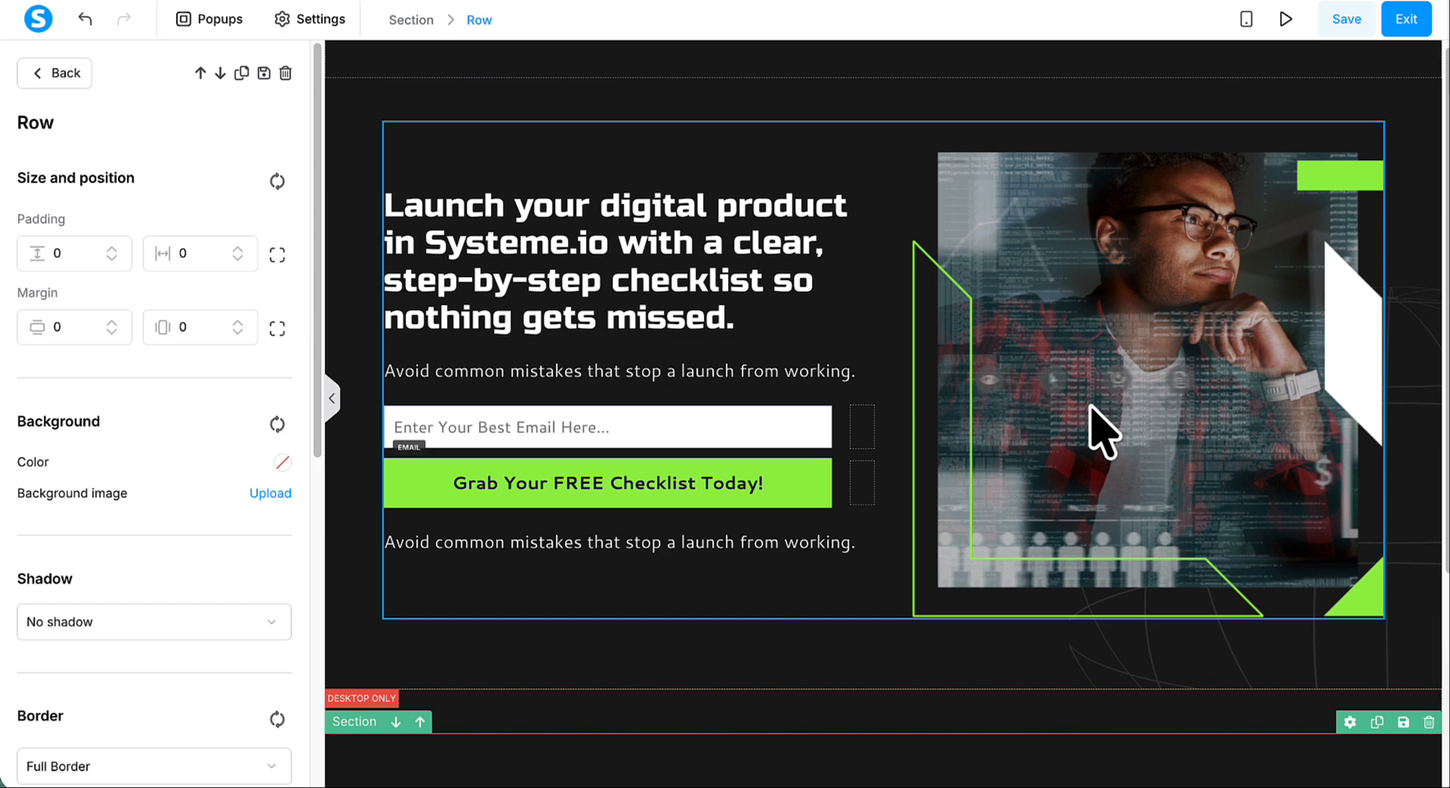
click(1095, 430)
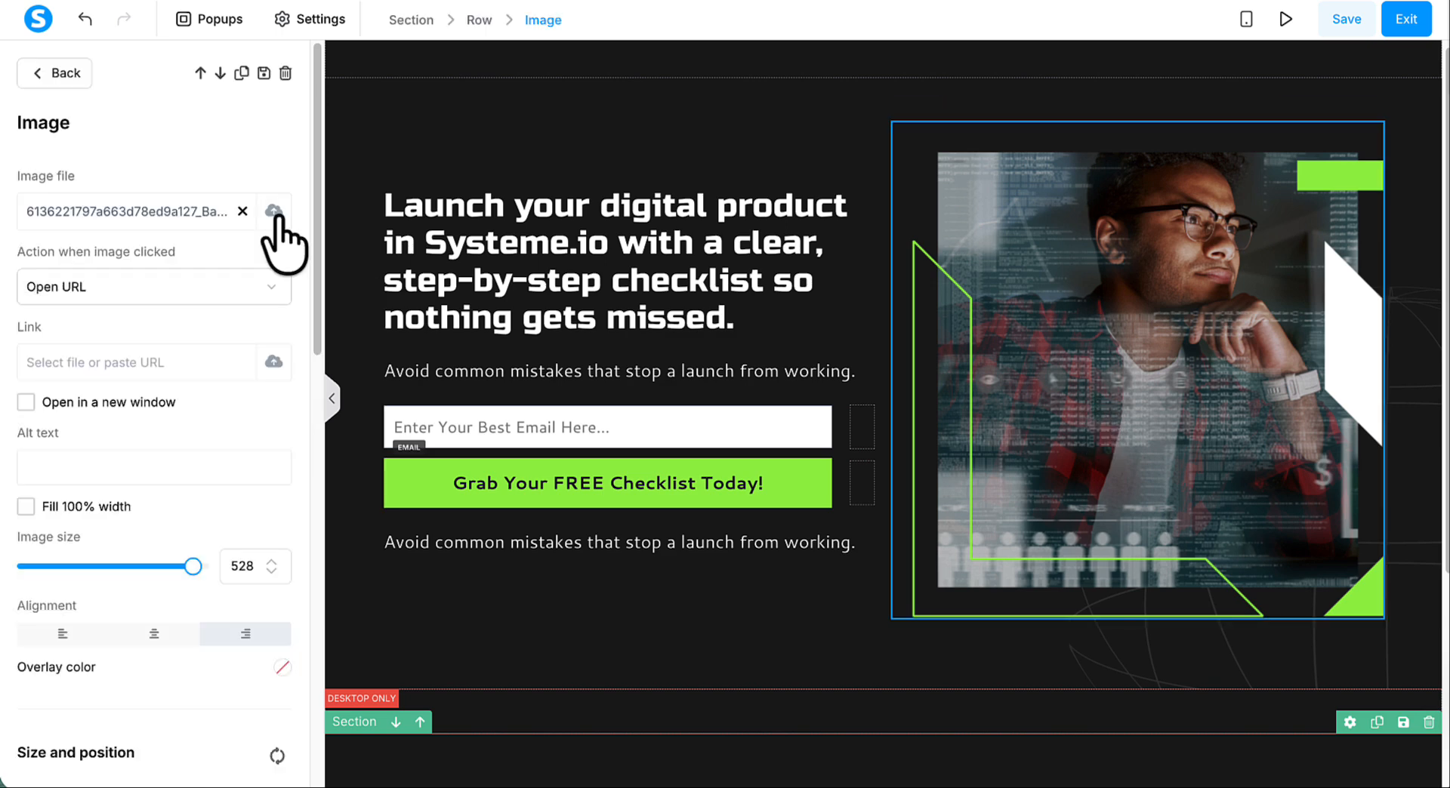
click(273, 210)
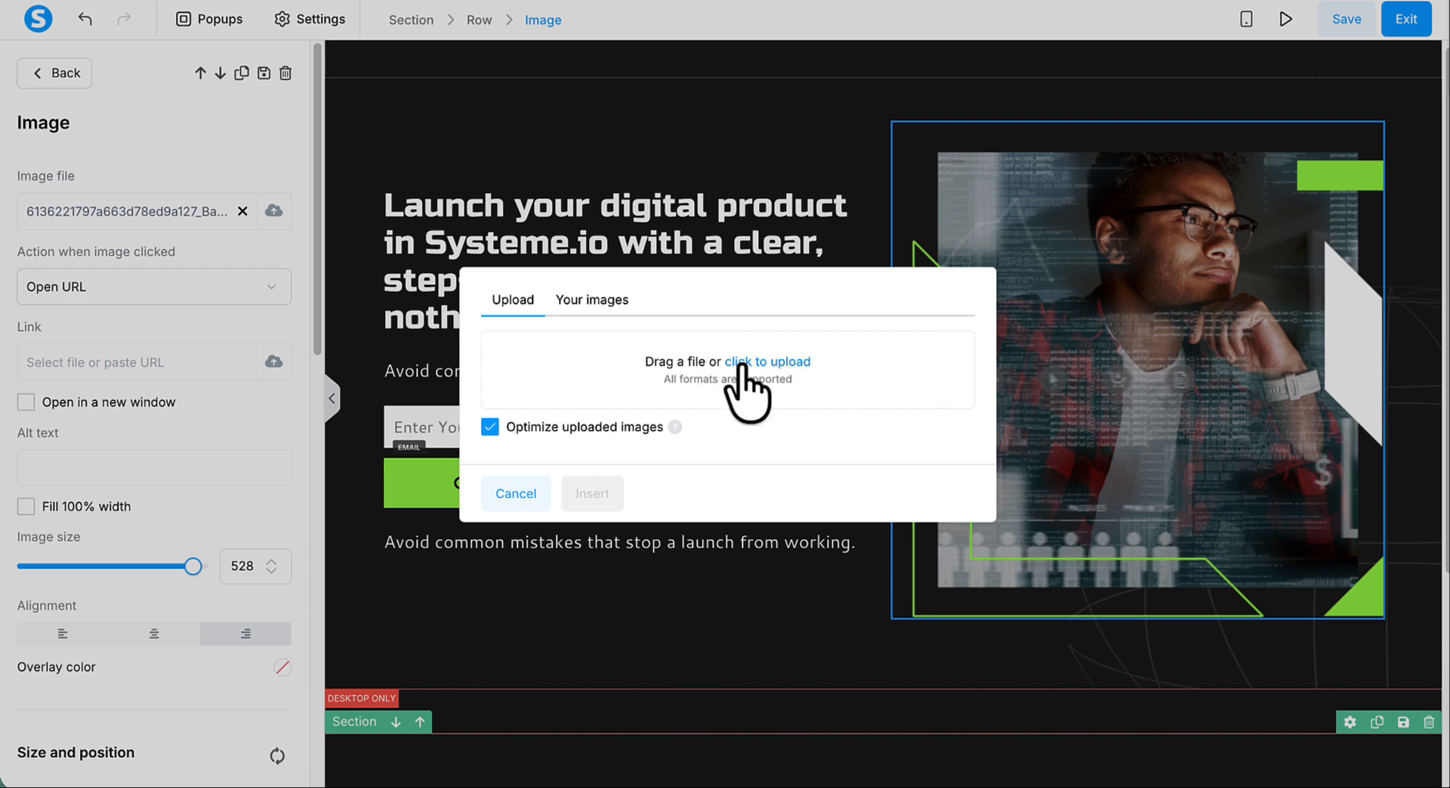
click(592, 299)
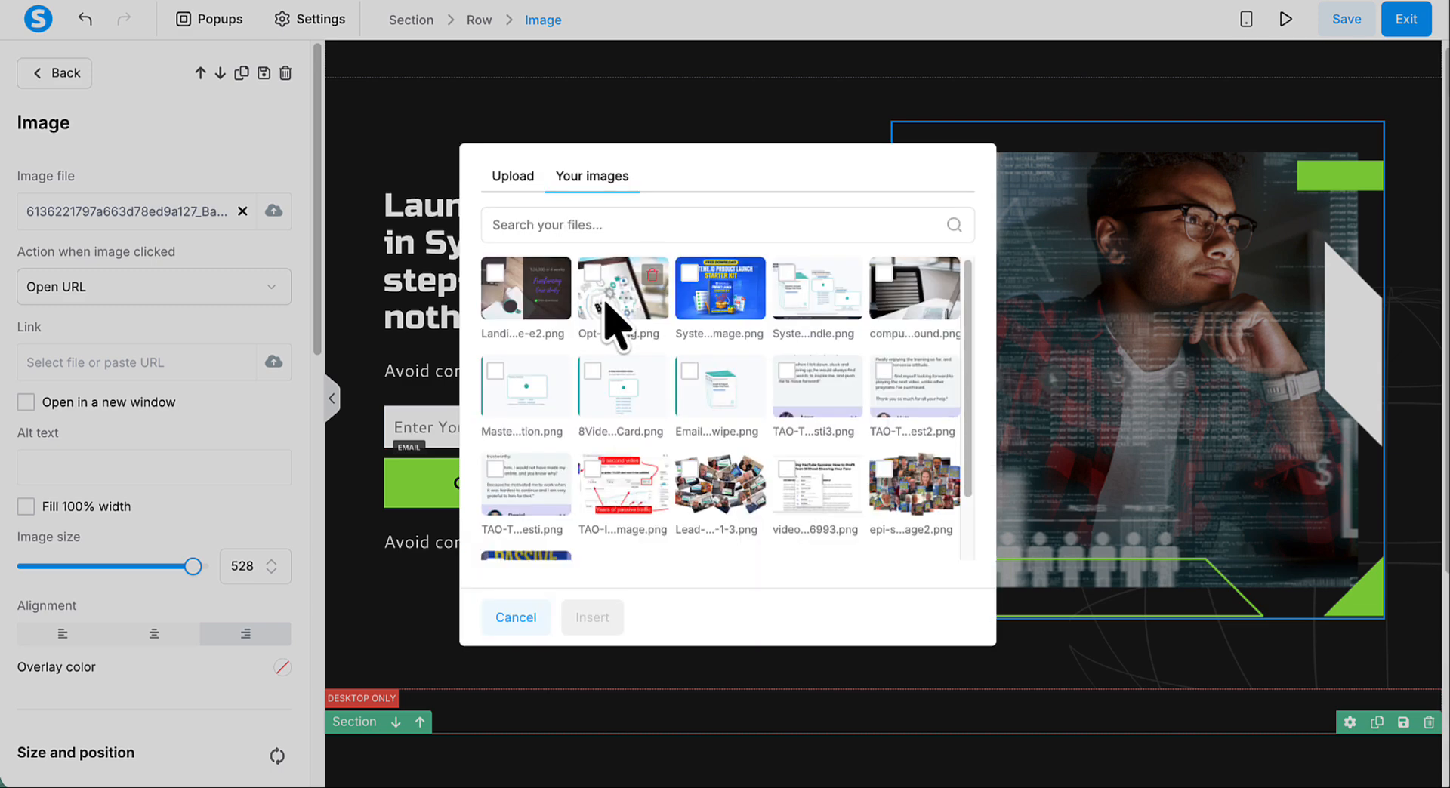
click(691, 301)
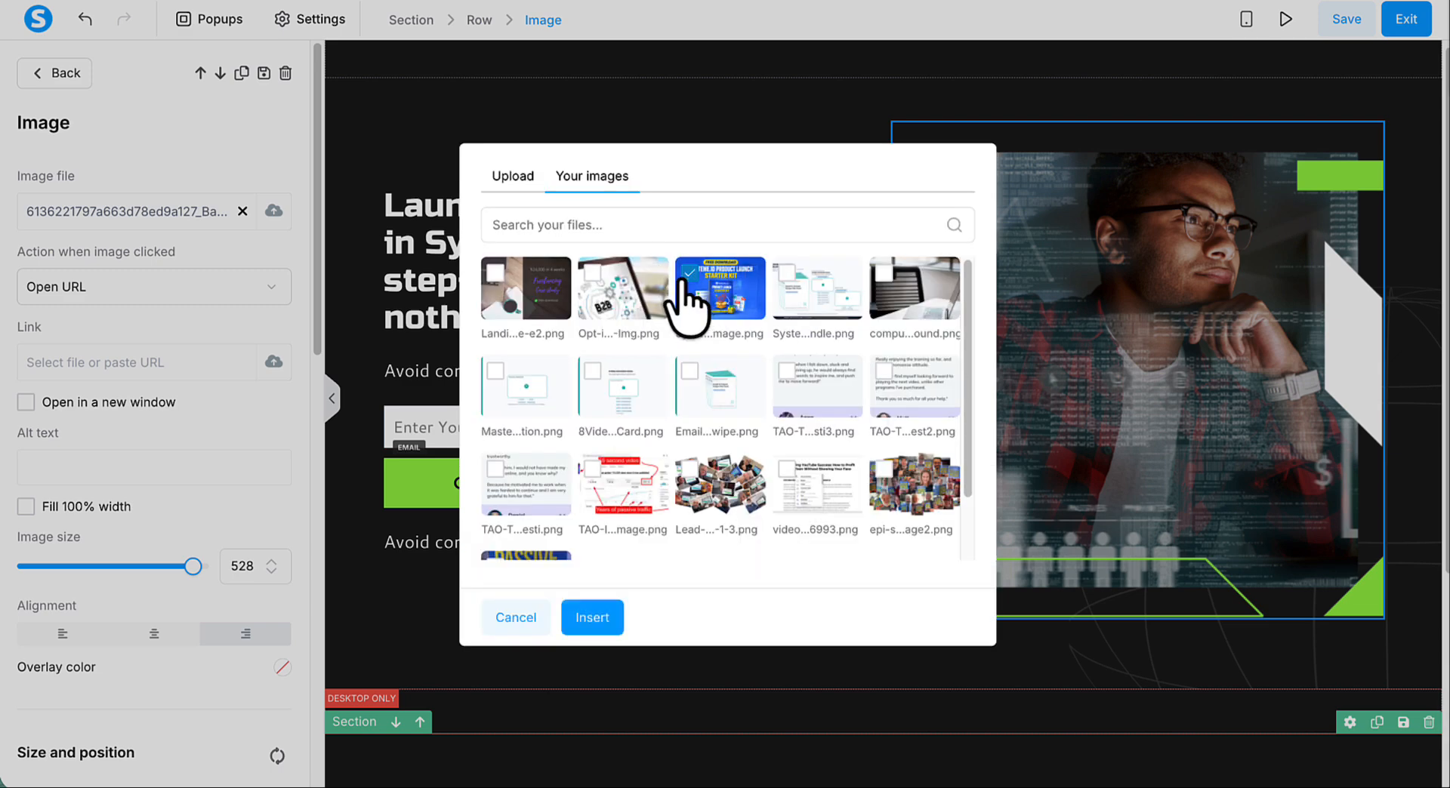
click(583, 627)
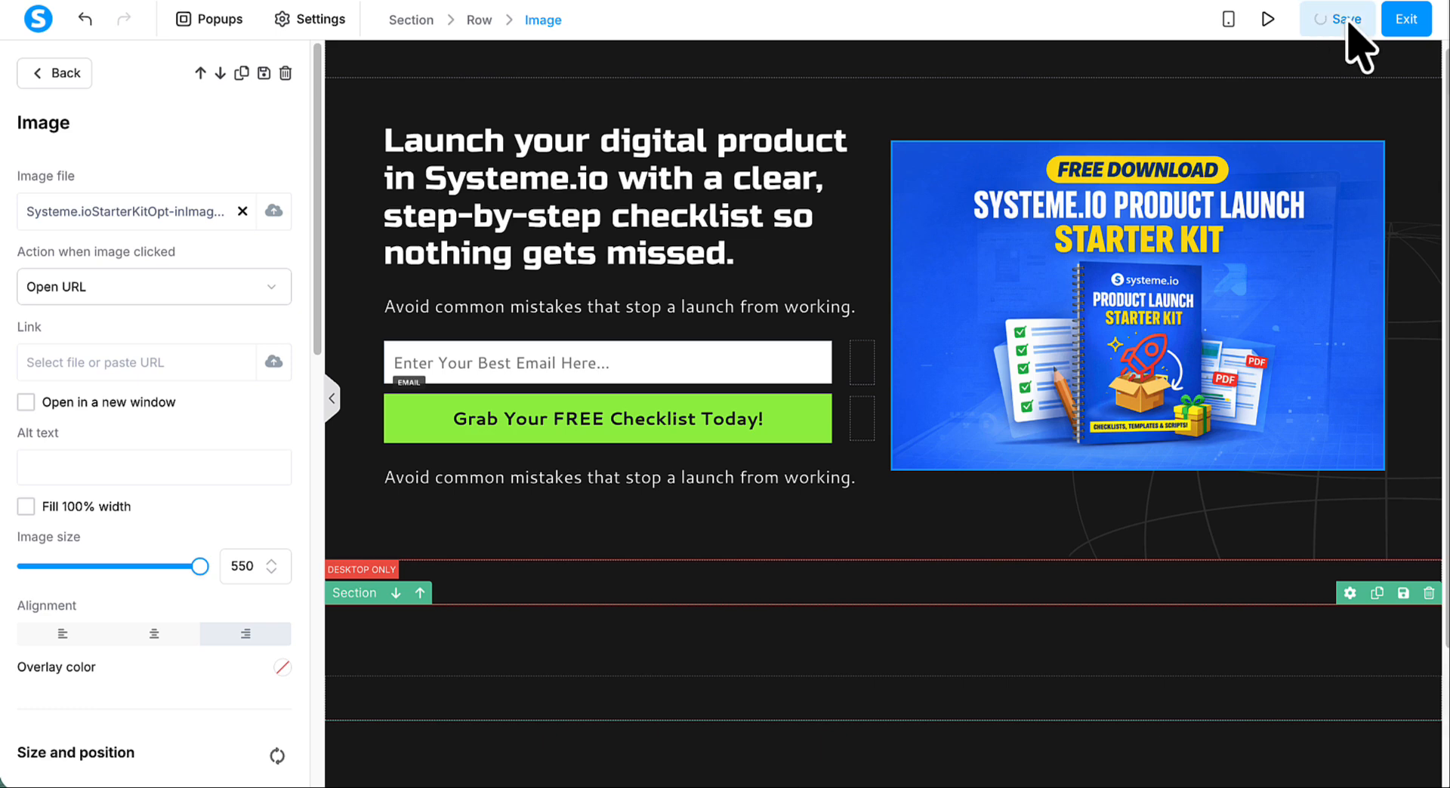
Replace the "Built with systeme.io" footer text with "Privacy Policy"
scroll(533, 532, down, 3)
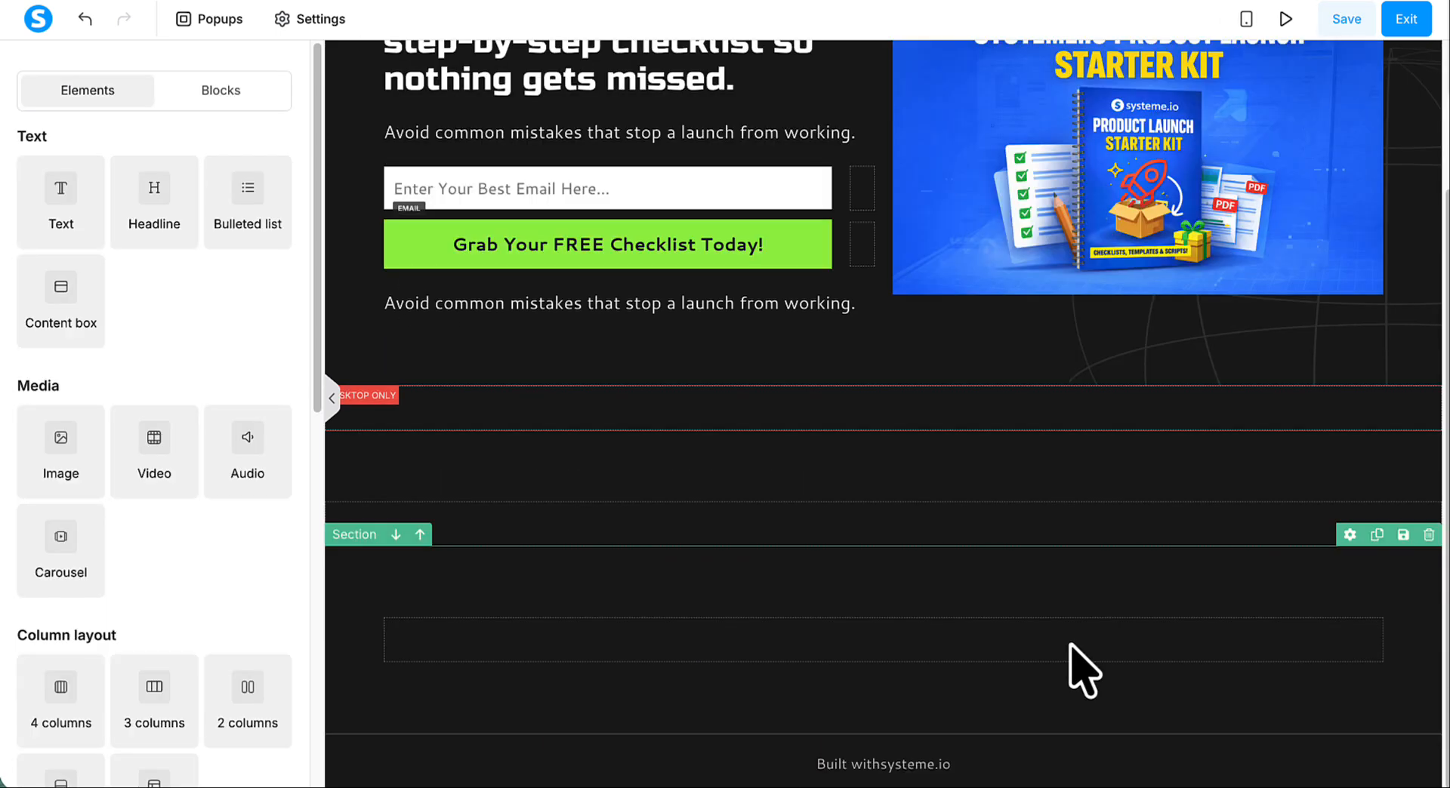
click(1074, 670)
click(928, 765)
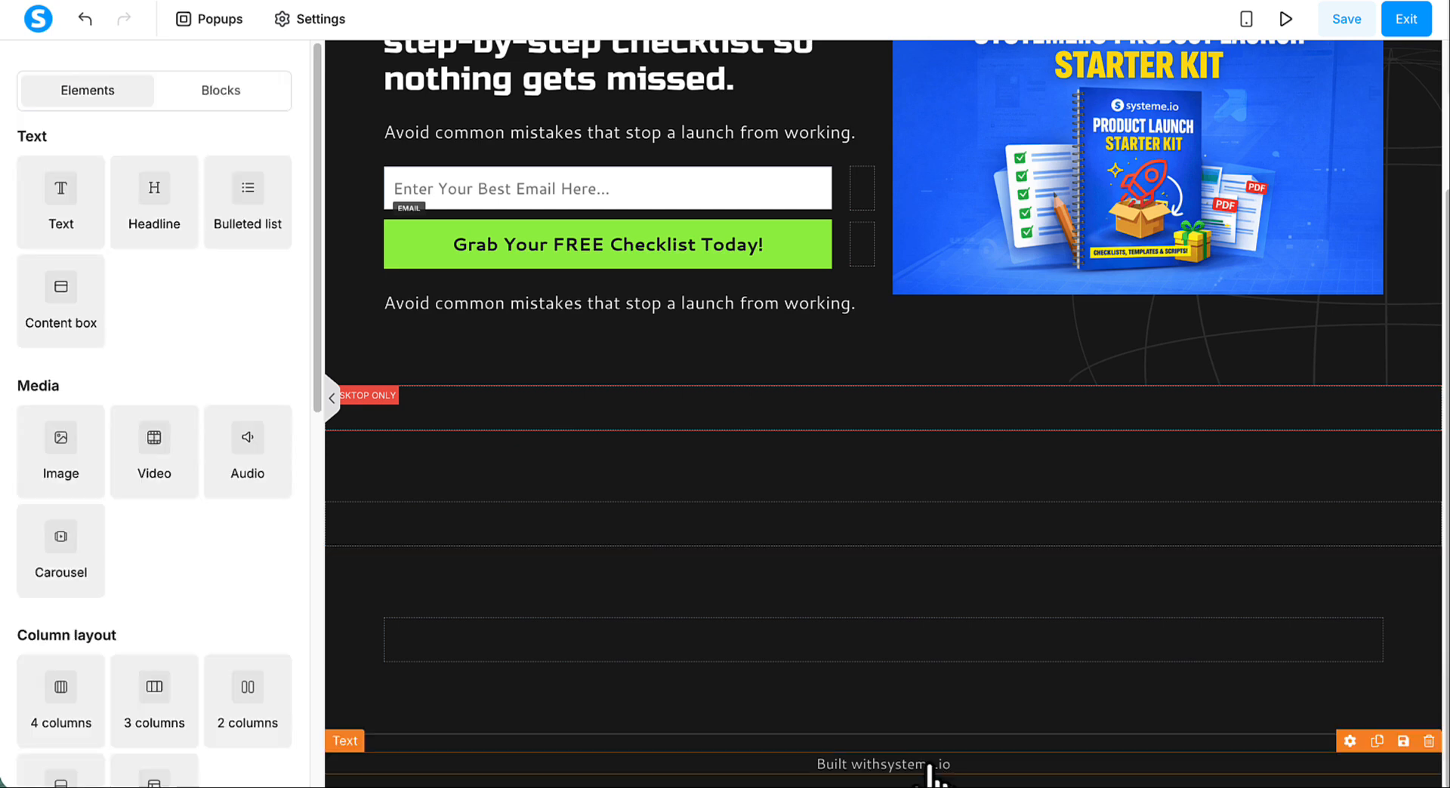
triple_click(929, 765)
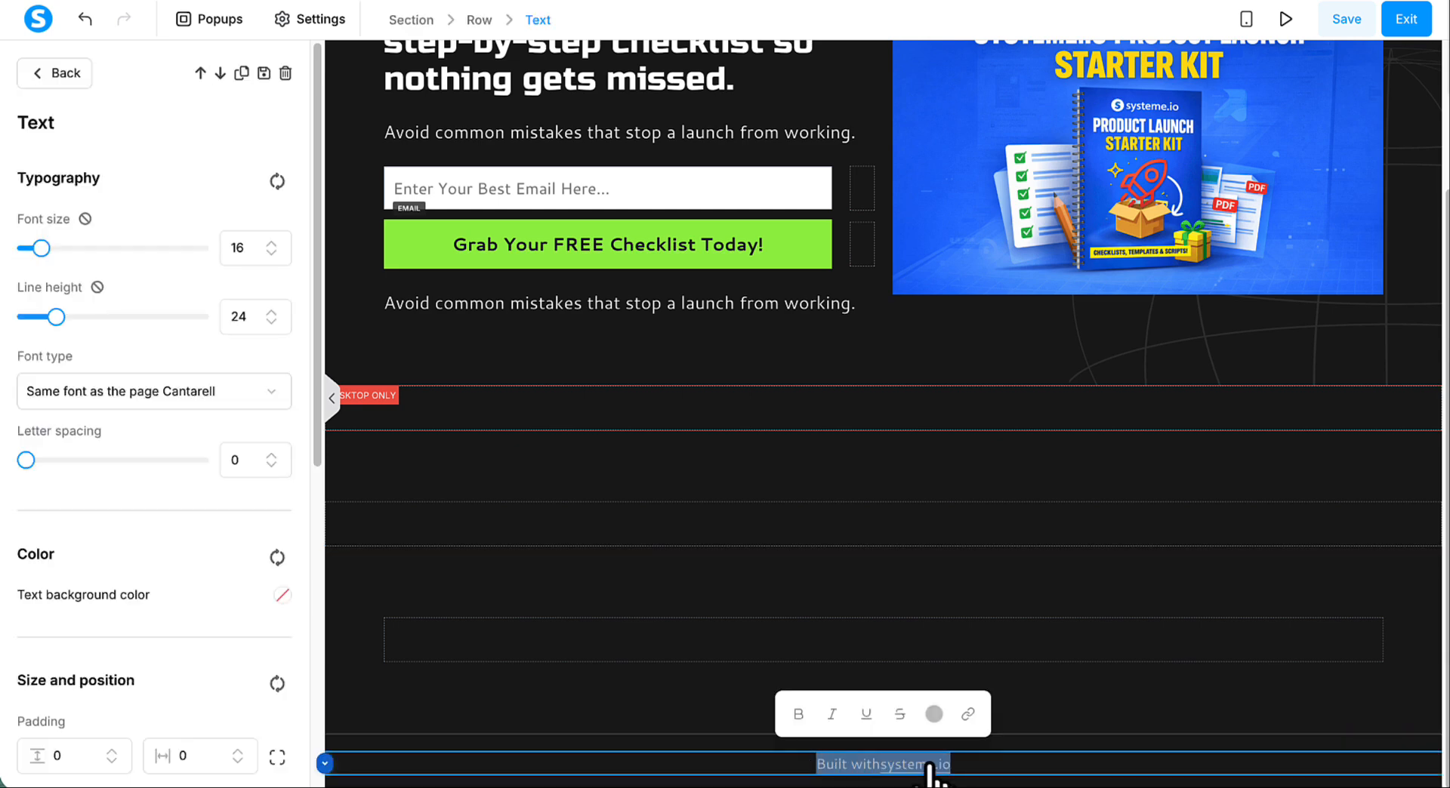
text(Privacy Policy)
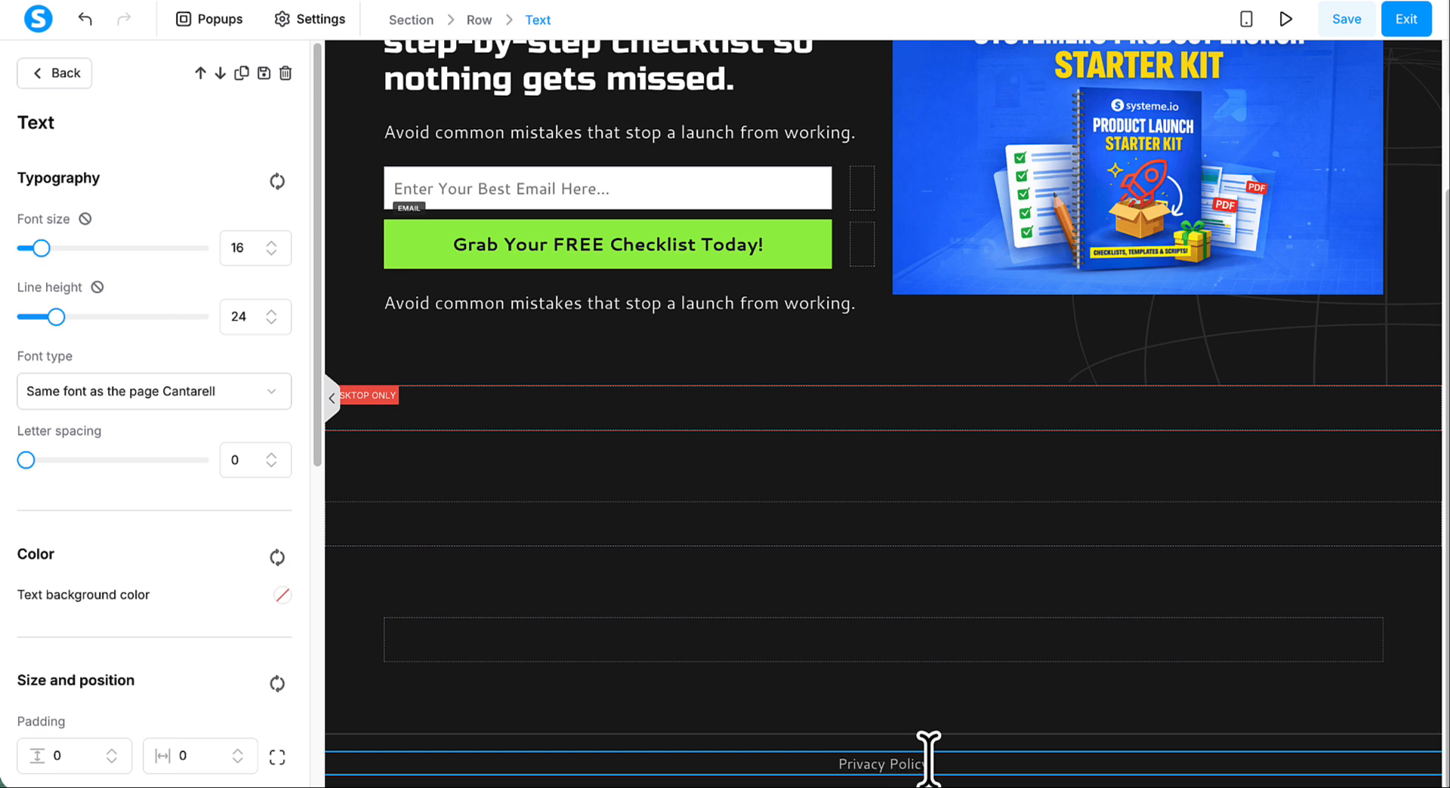
drag(934, 763, 847, 764)
click(973, 714)
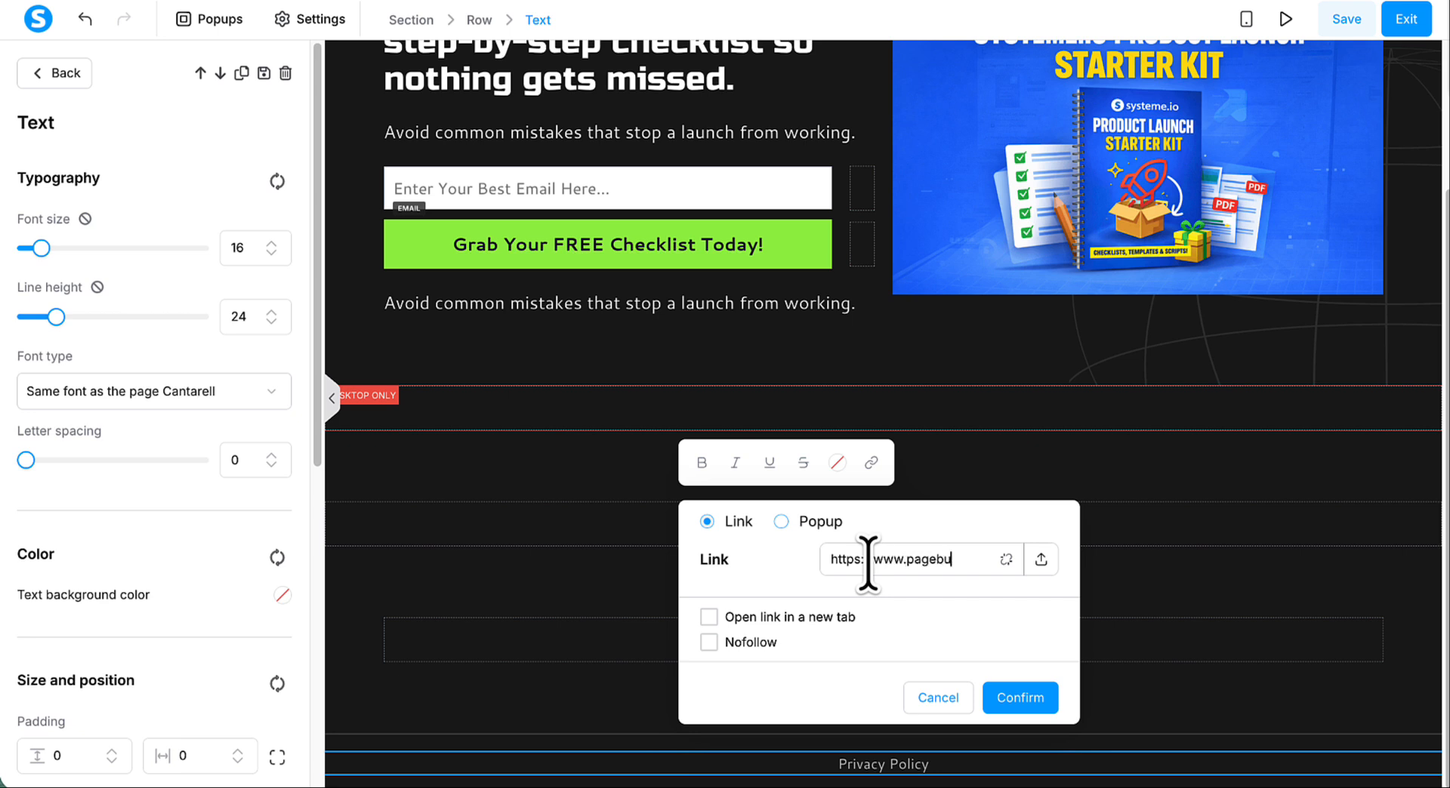
text(ca)
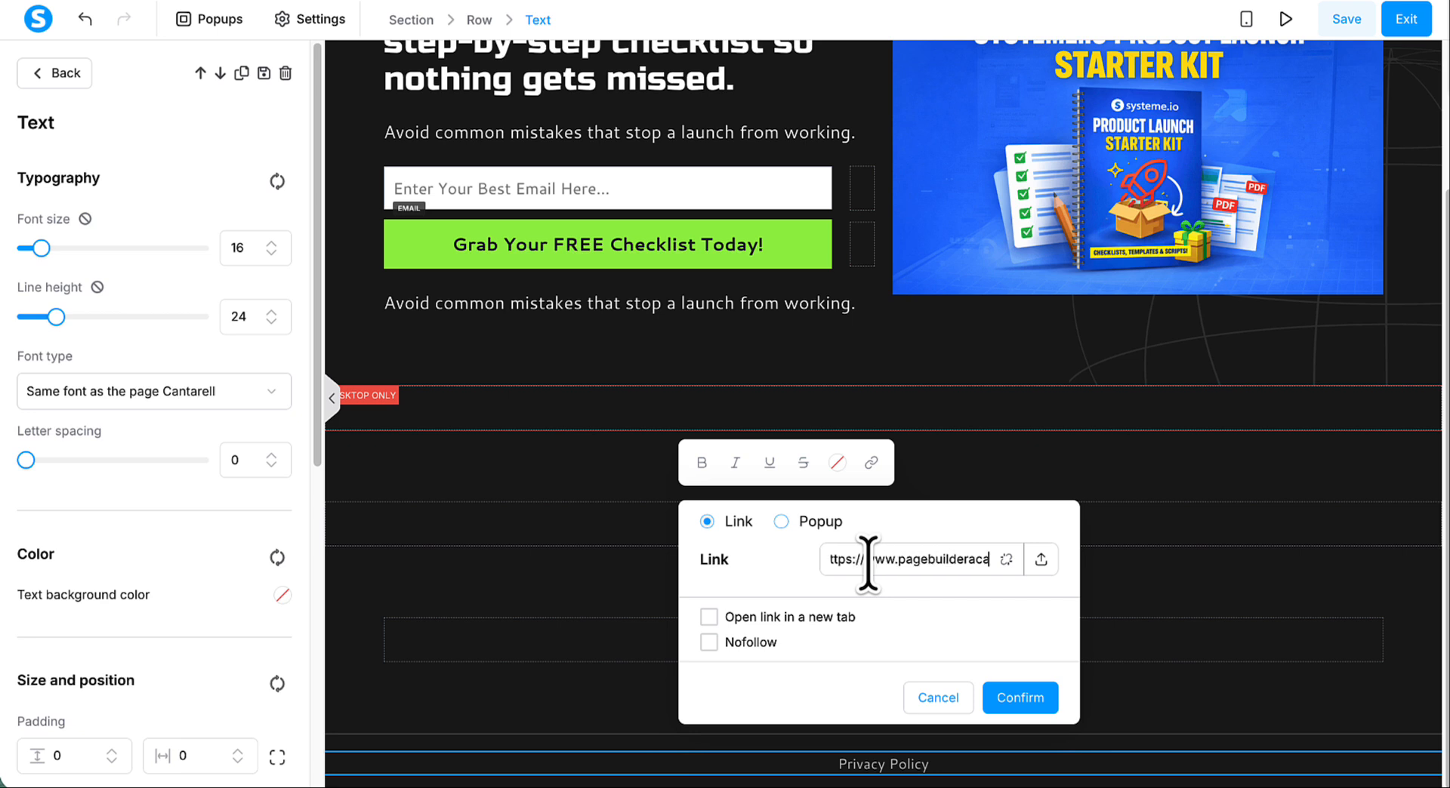
text(dem.com)
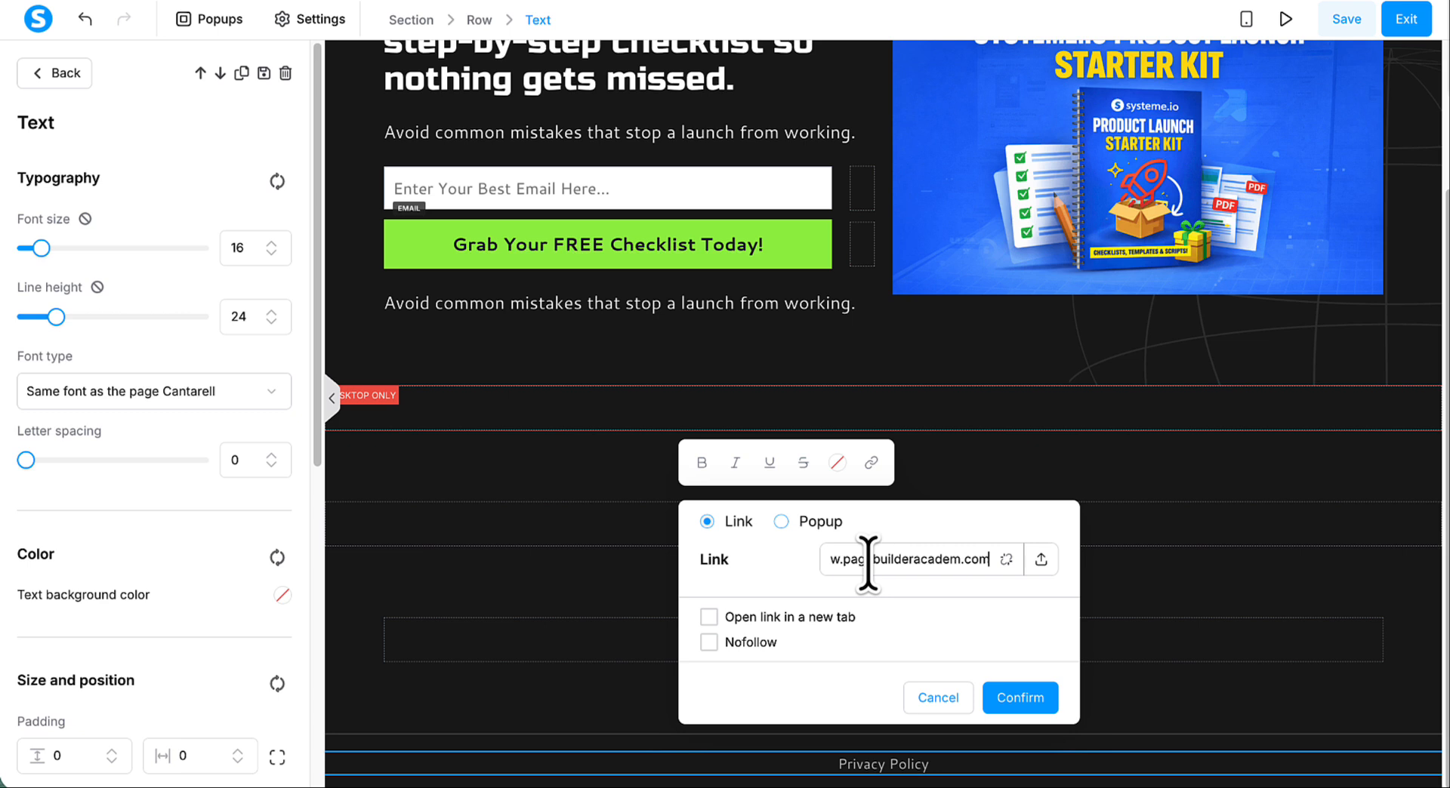
text(/privacy)
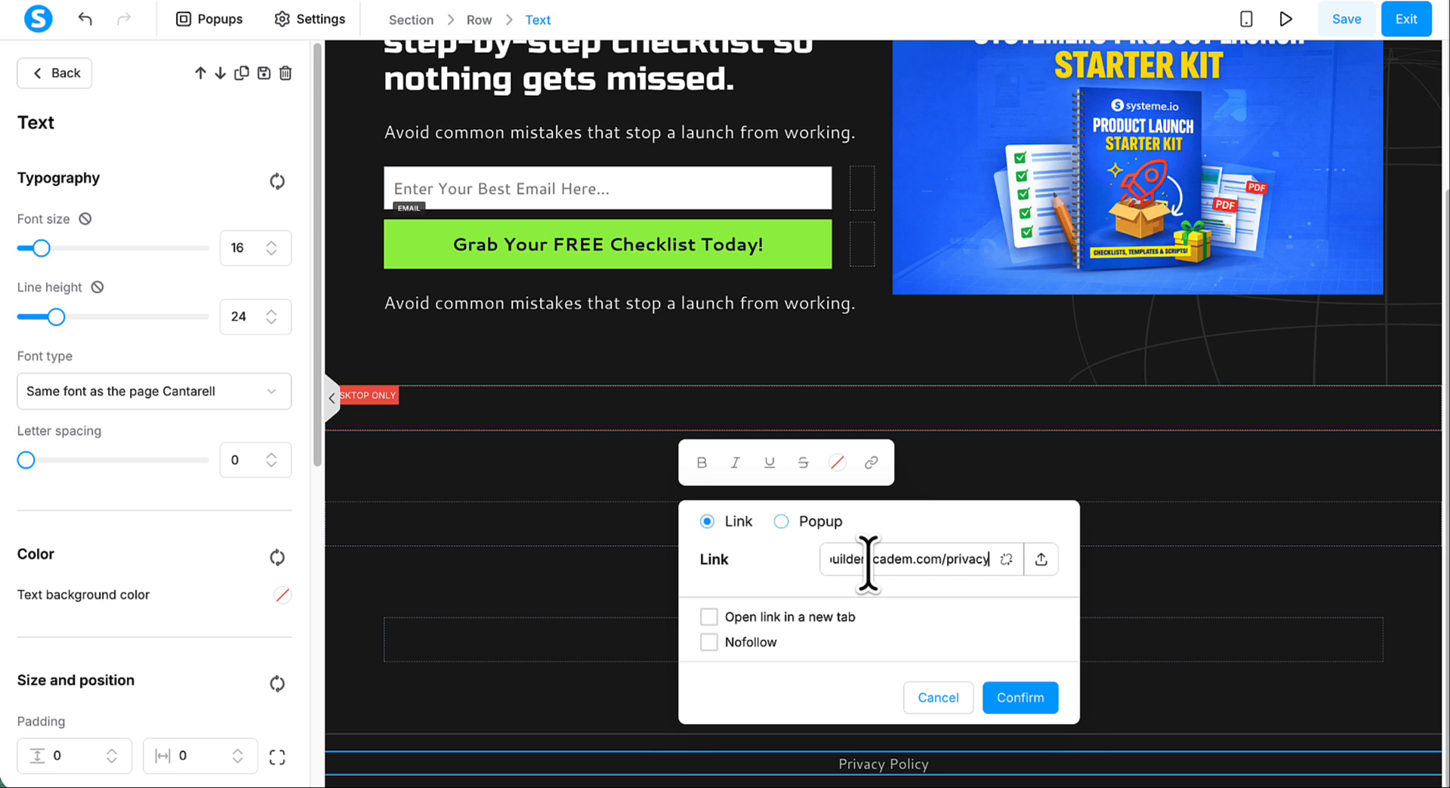
text(-policy)
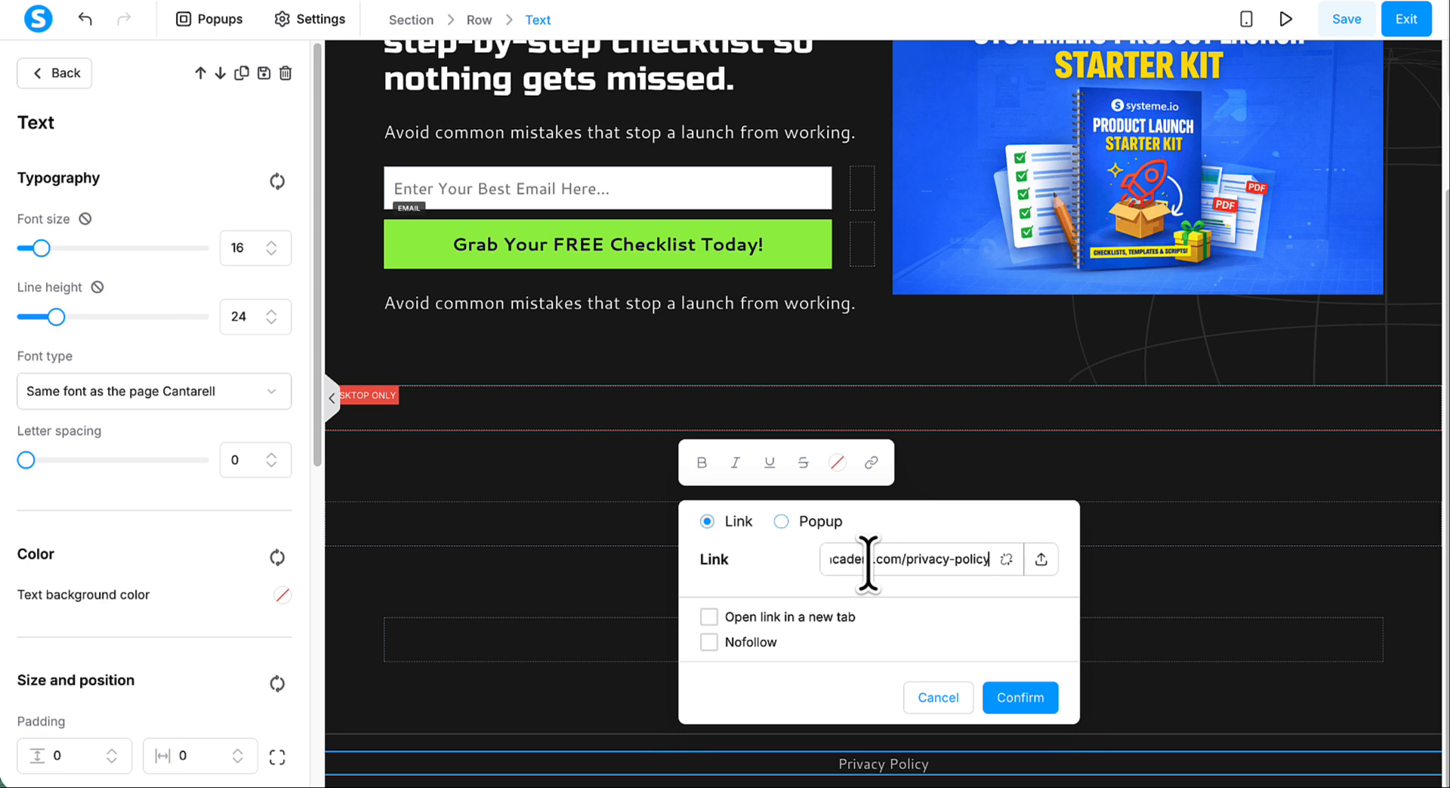
click(708, 617)
click(1020, 698)
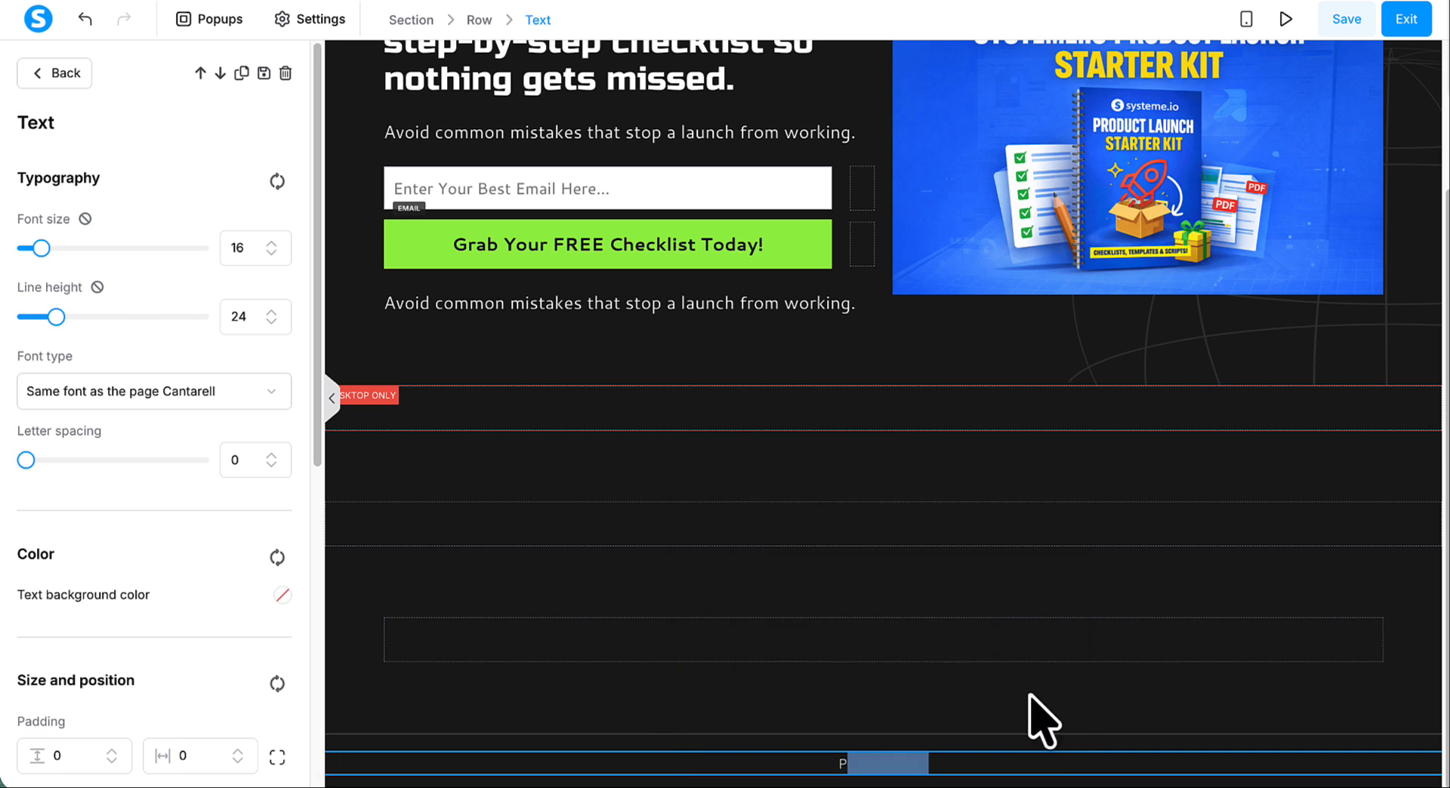
click(933, 713)
click(1027, 704)
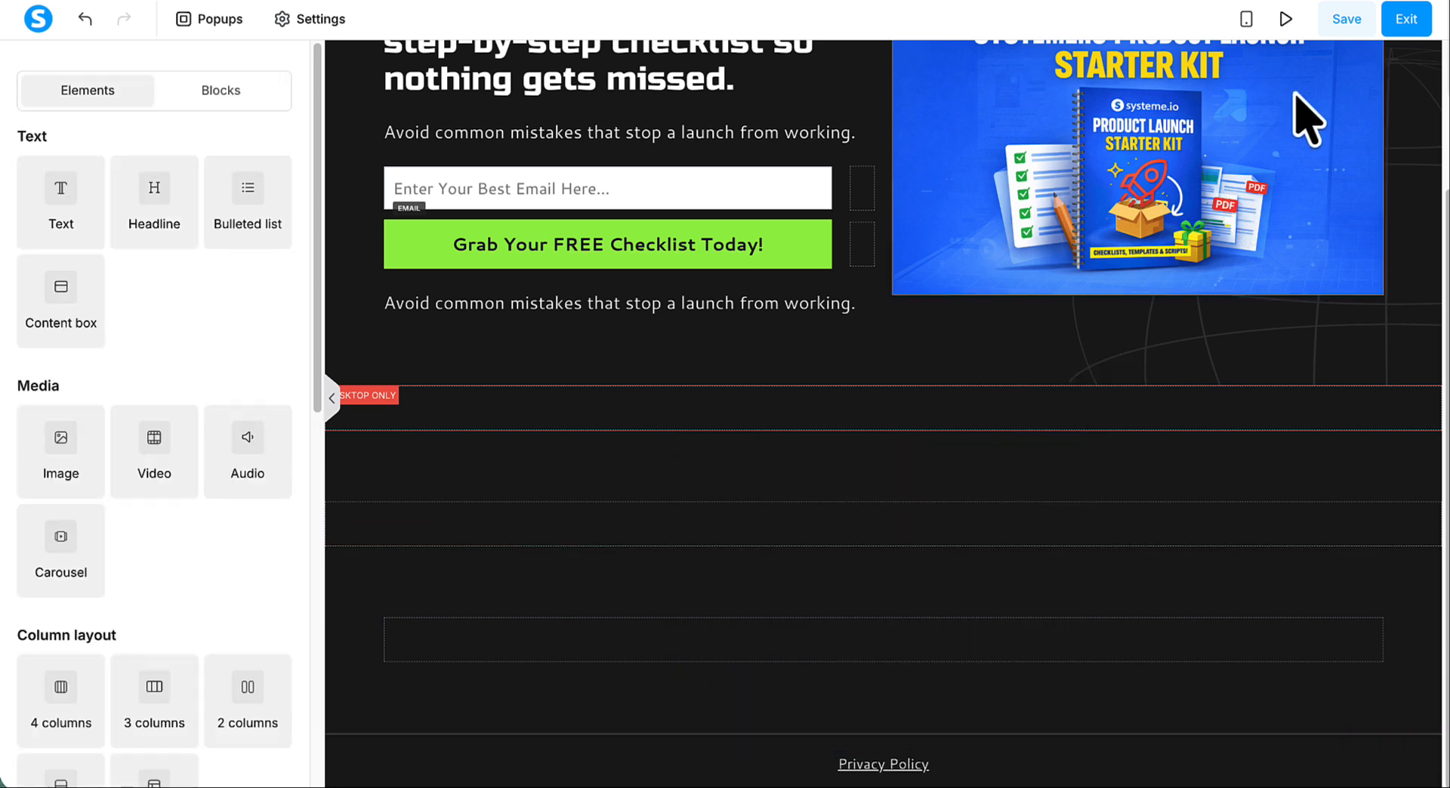
Save the page with the footer link and preview it
click(1344, 20)
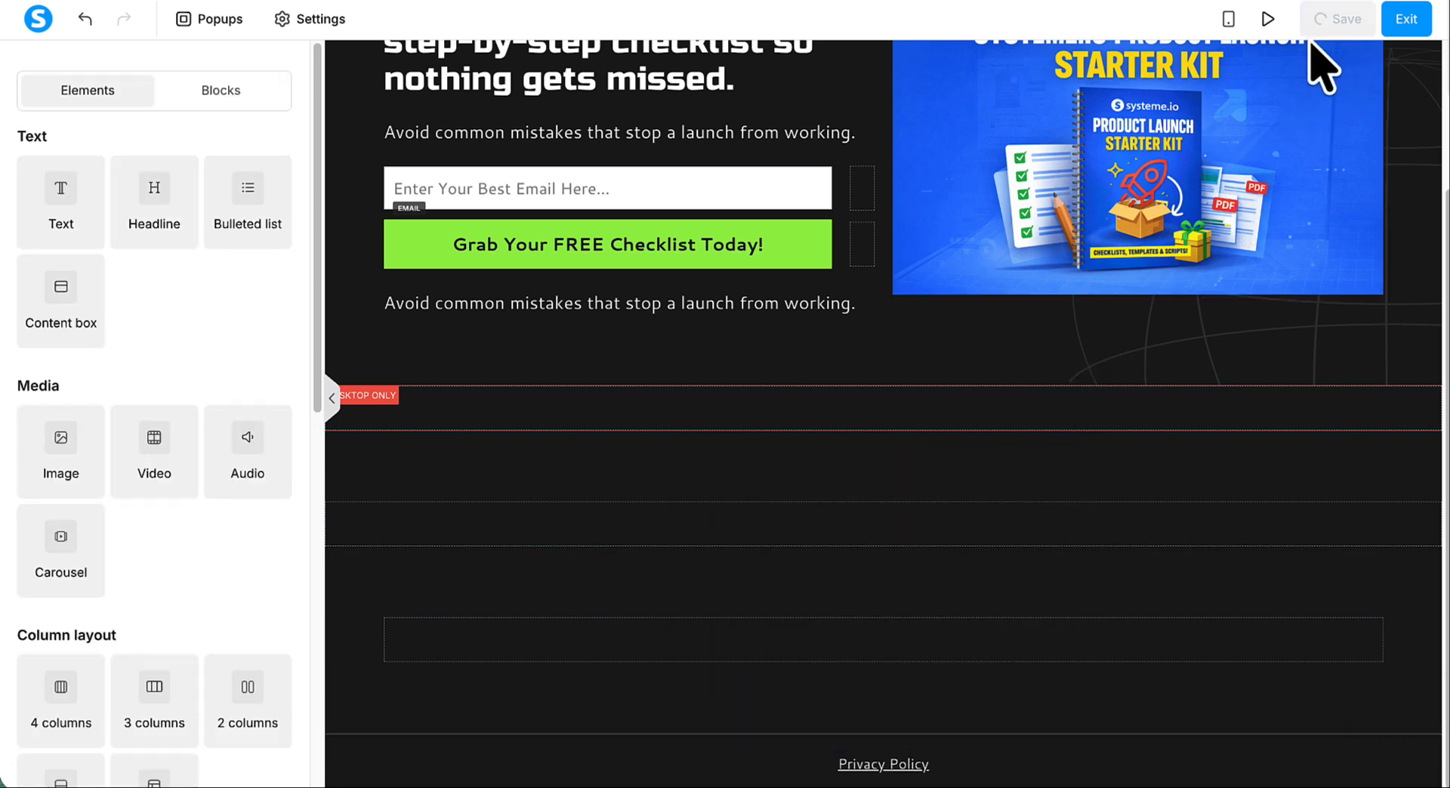
click(1268, 19)
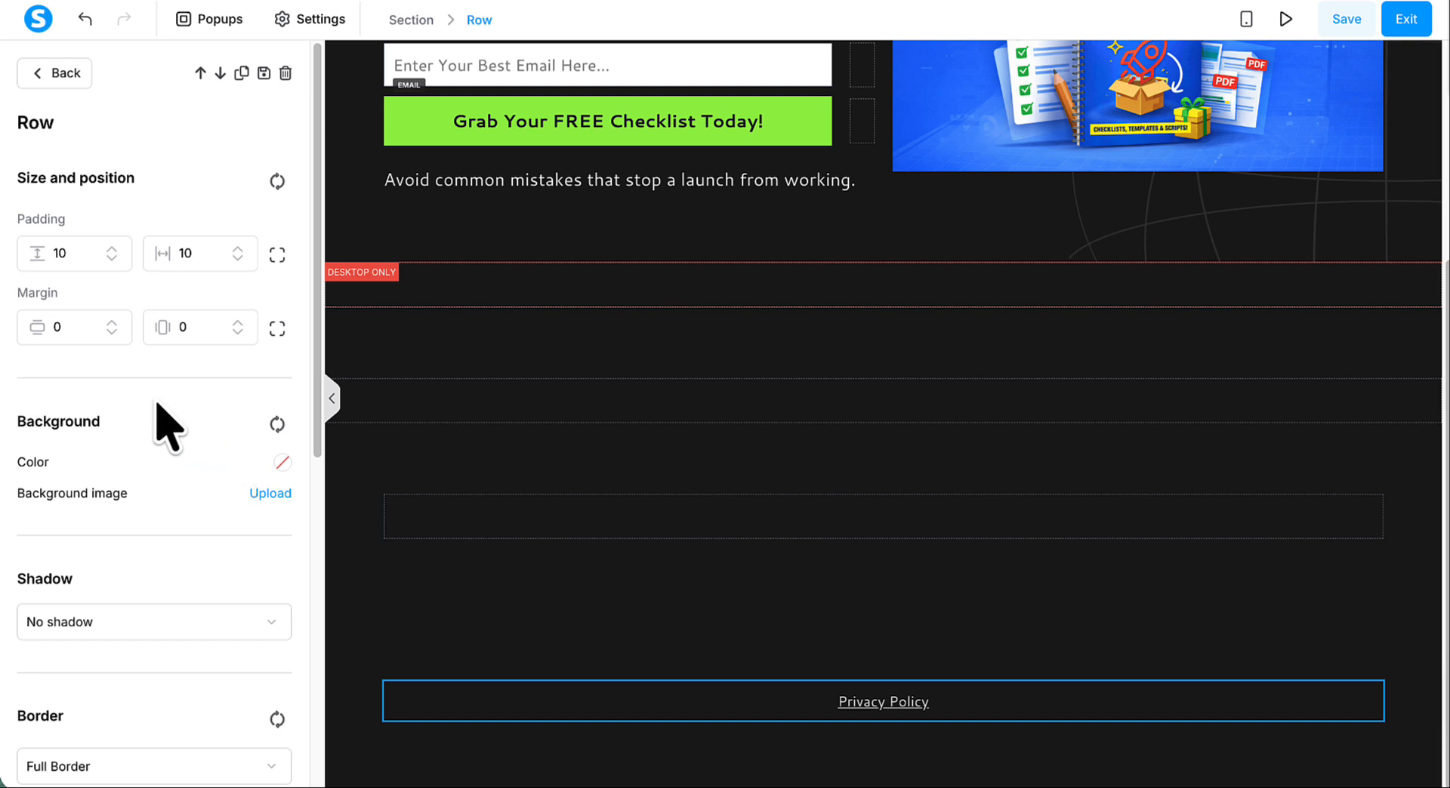
Set the bottom margin of the row holding the Privacy Policy link to -19
click(277, 328)
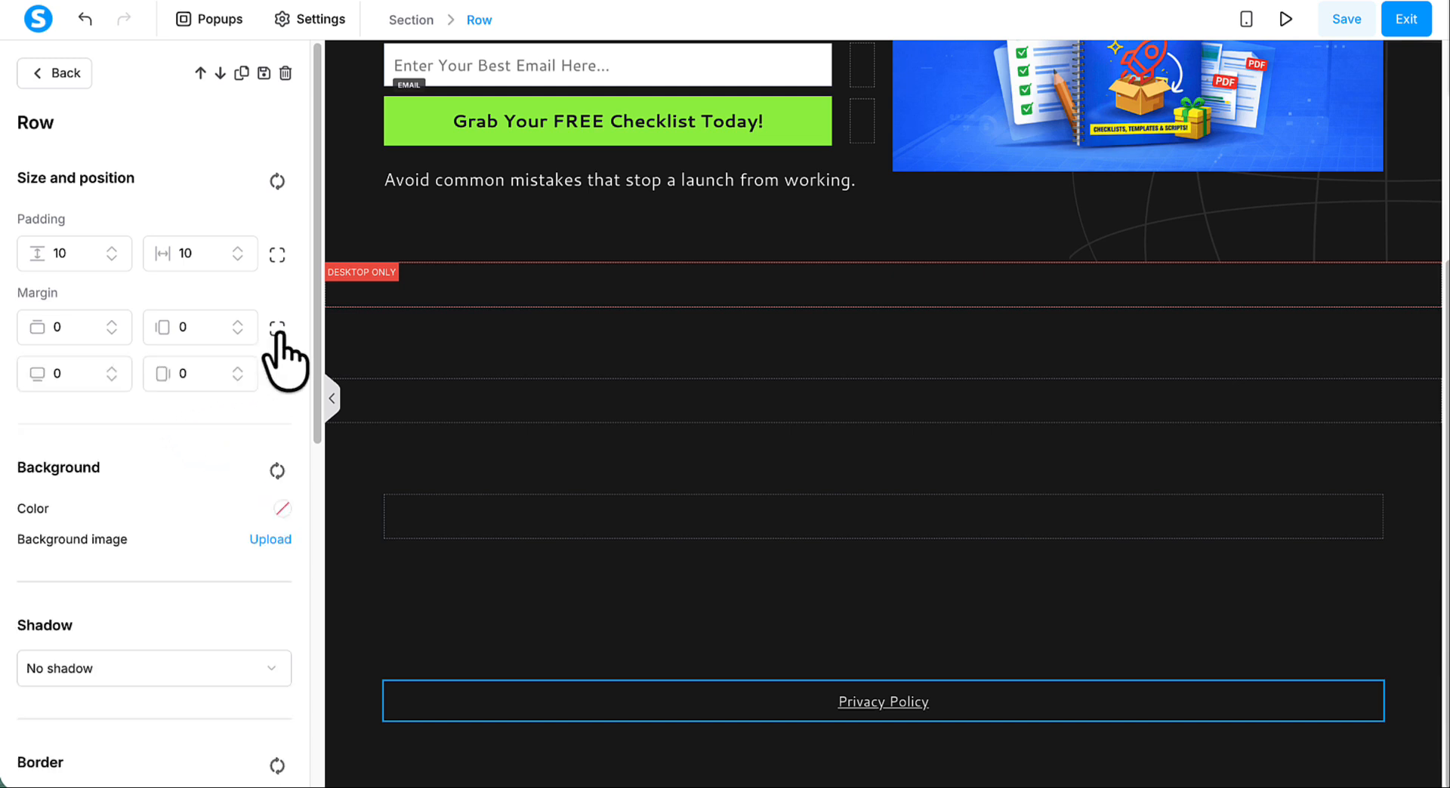
click(110, 380)
click(110, 380)
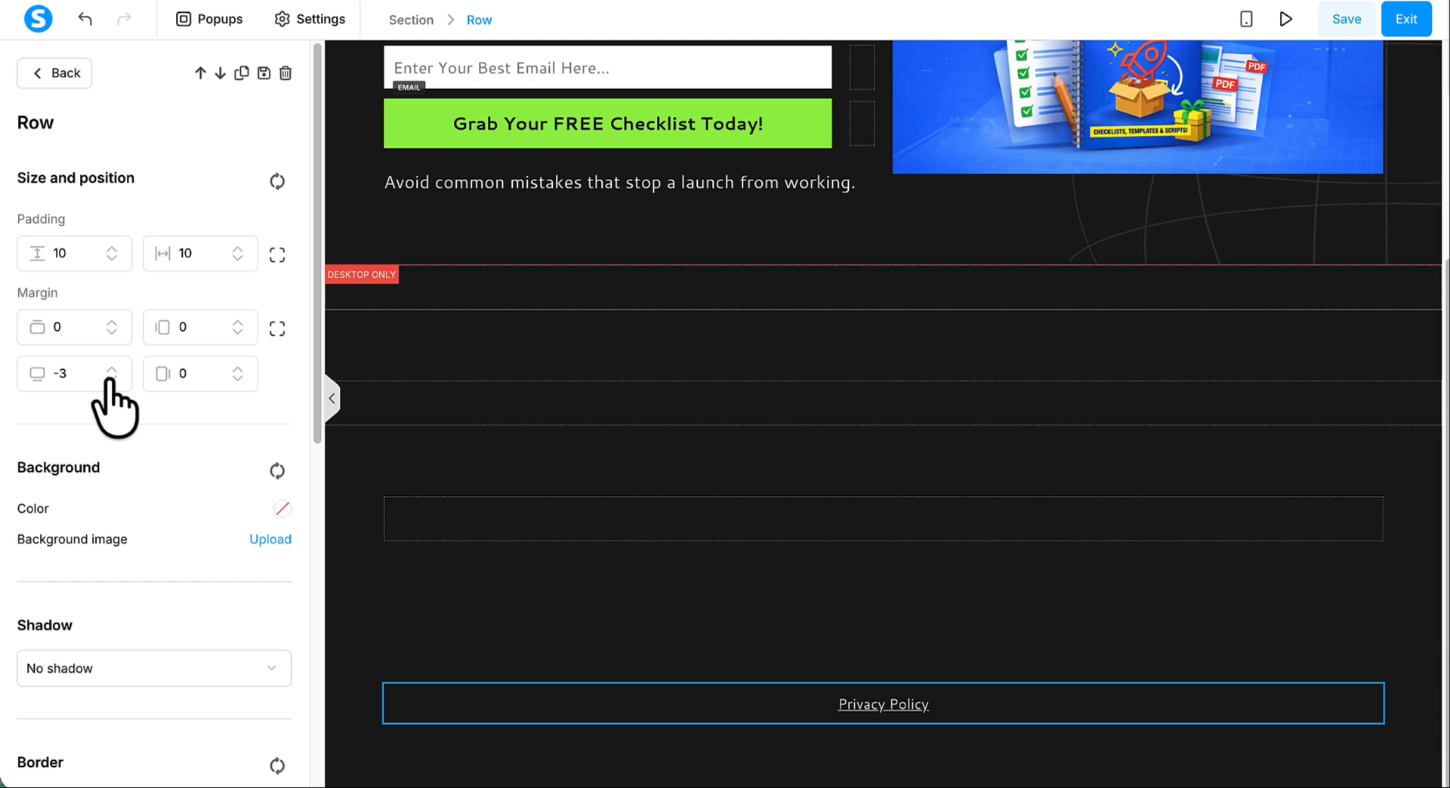
click(110, 380)
click(110, 380)
click(110, 380)
click(111, 380)
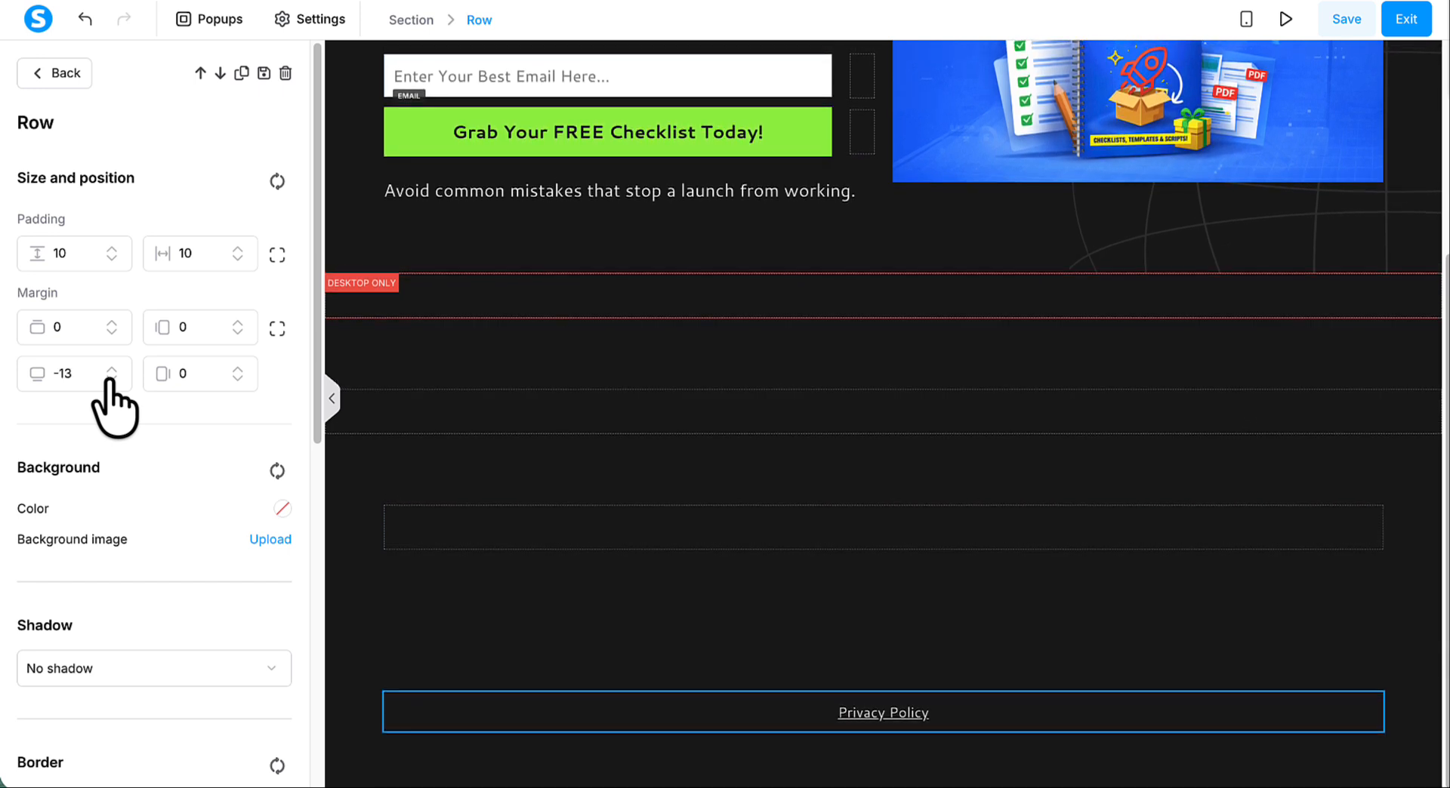
click(111, 380)
click(110, 380)
click(110, 379)
click(111, 380)
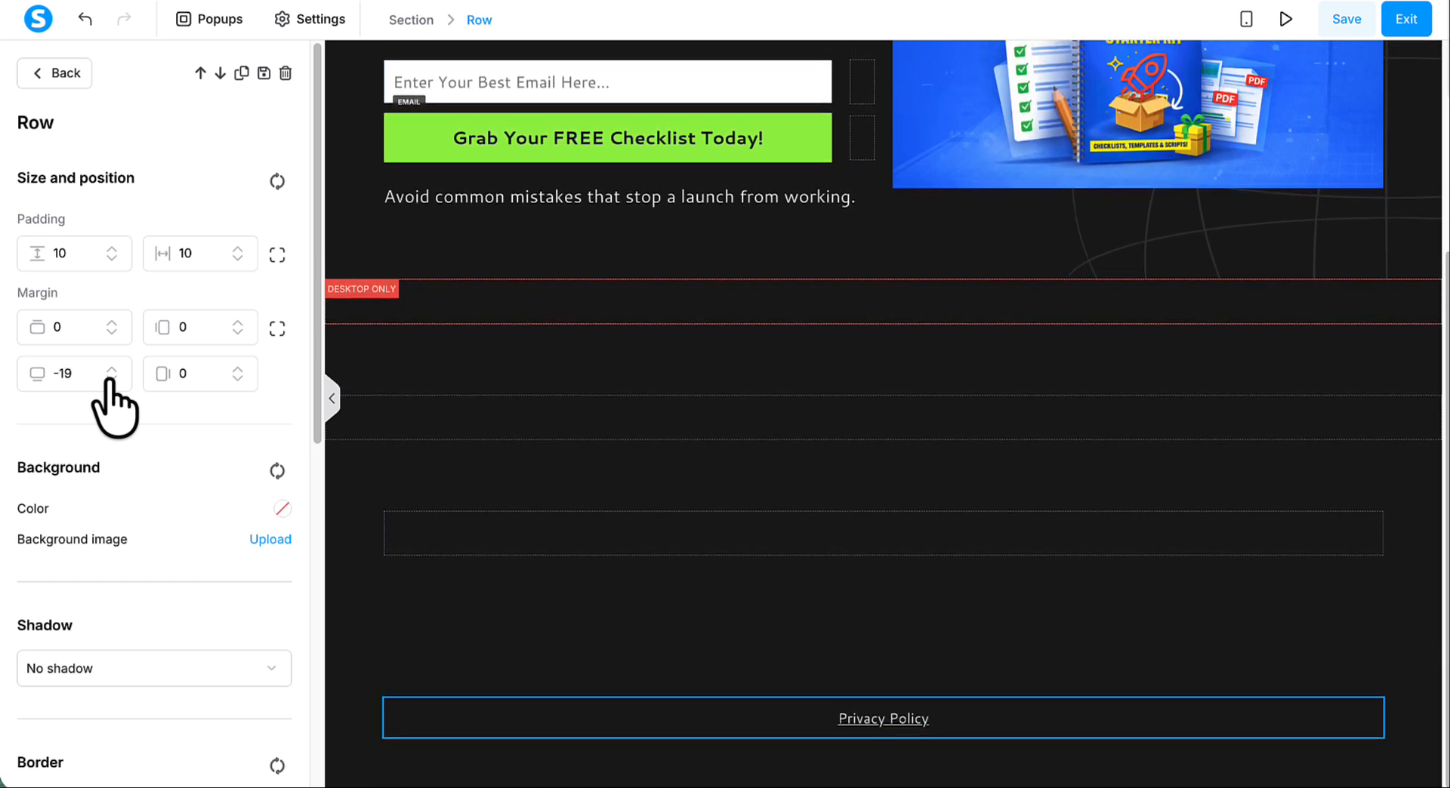
Save the footer spacing change, preview the opt-in page and return to the editor
click(1327, 29)
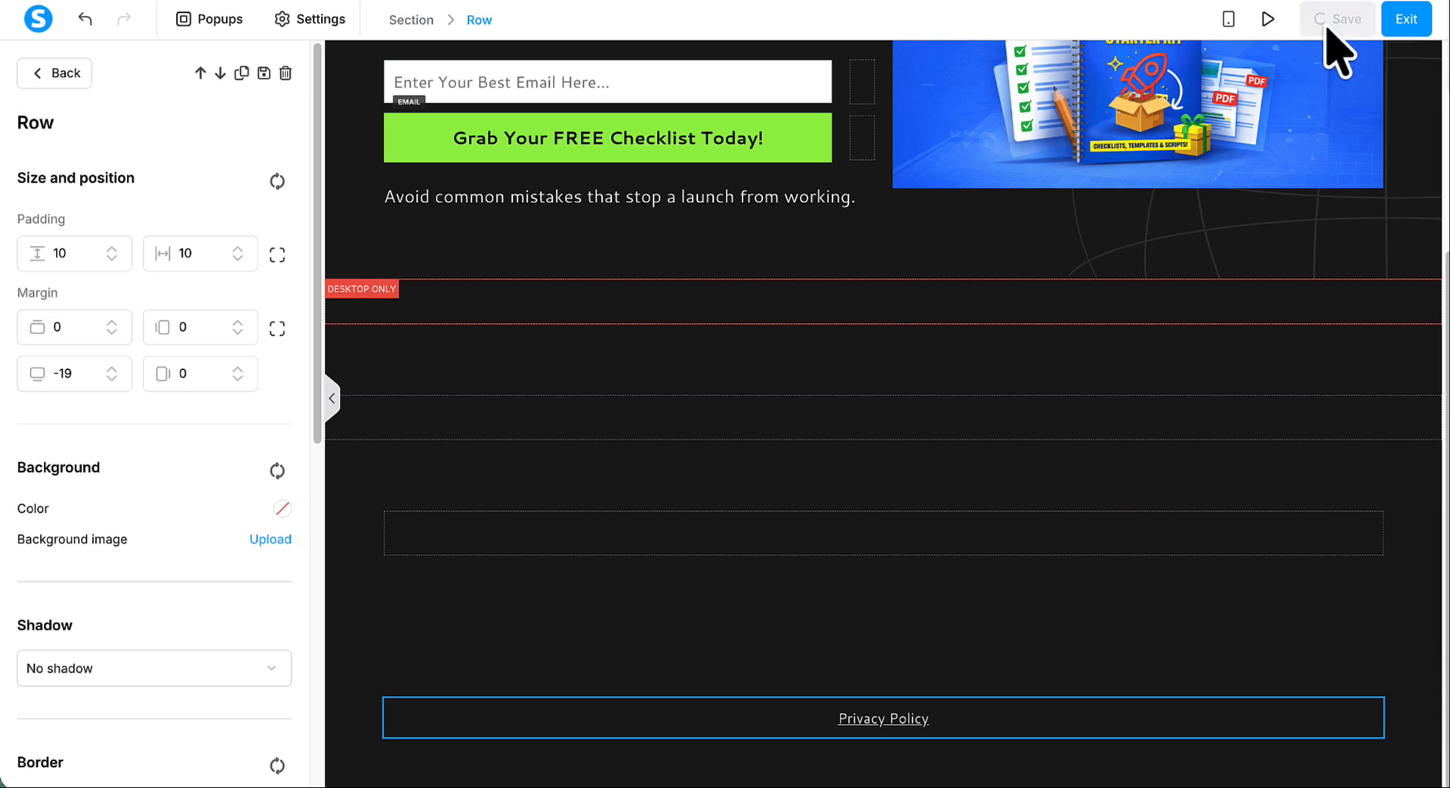
click(1284, 21)
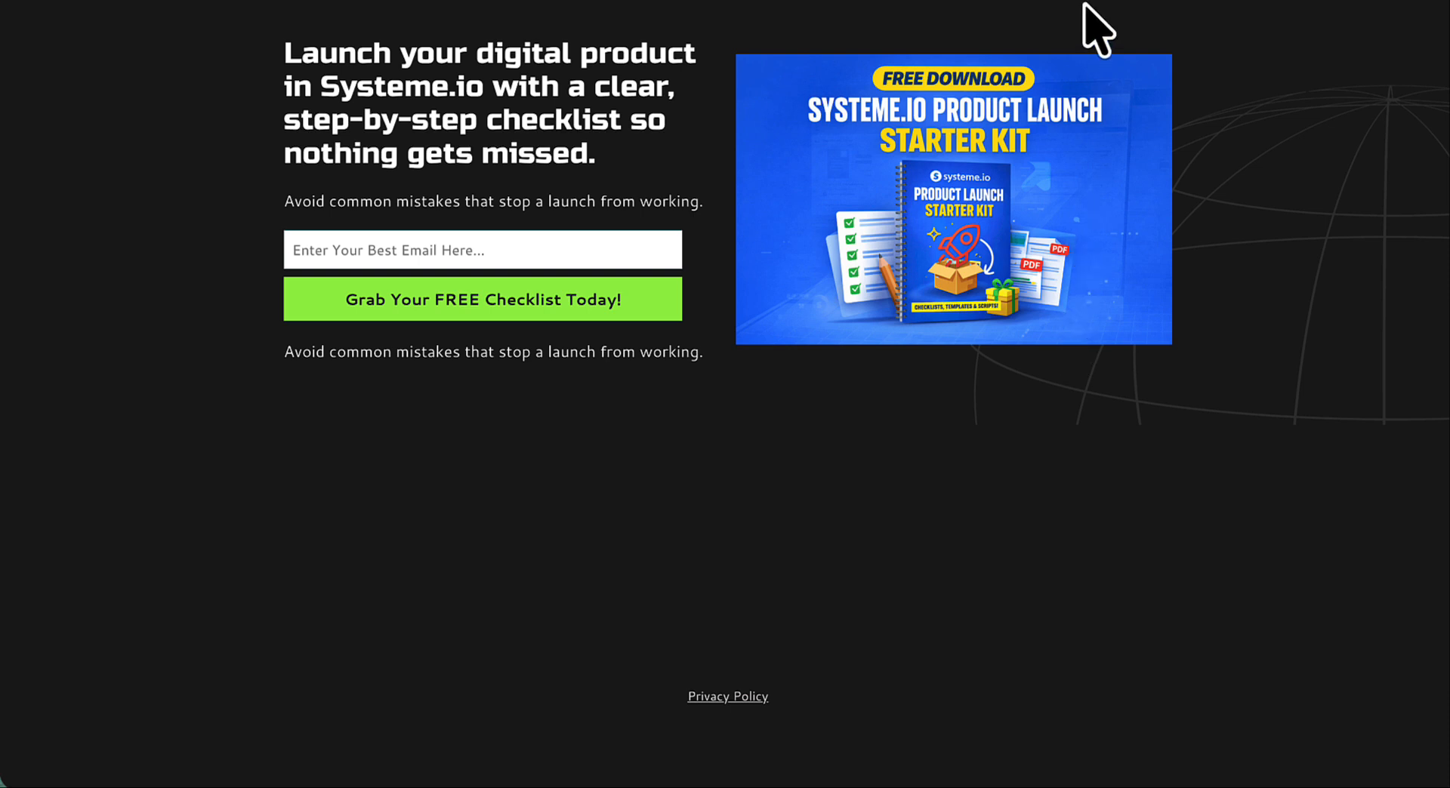
click(709, 0)
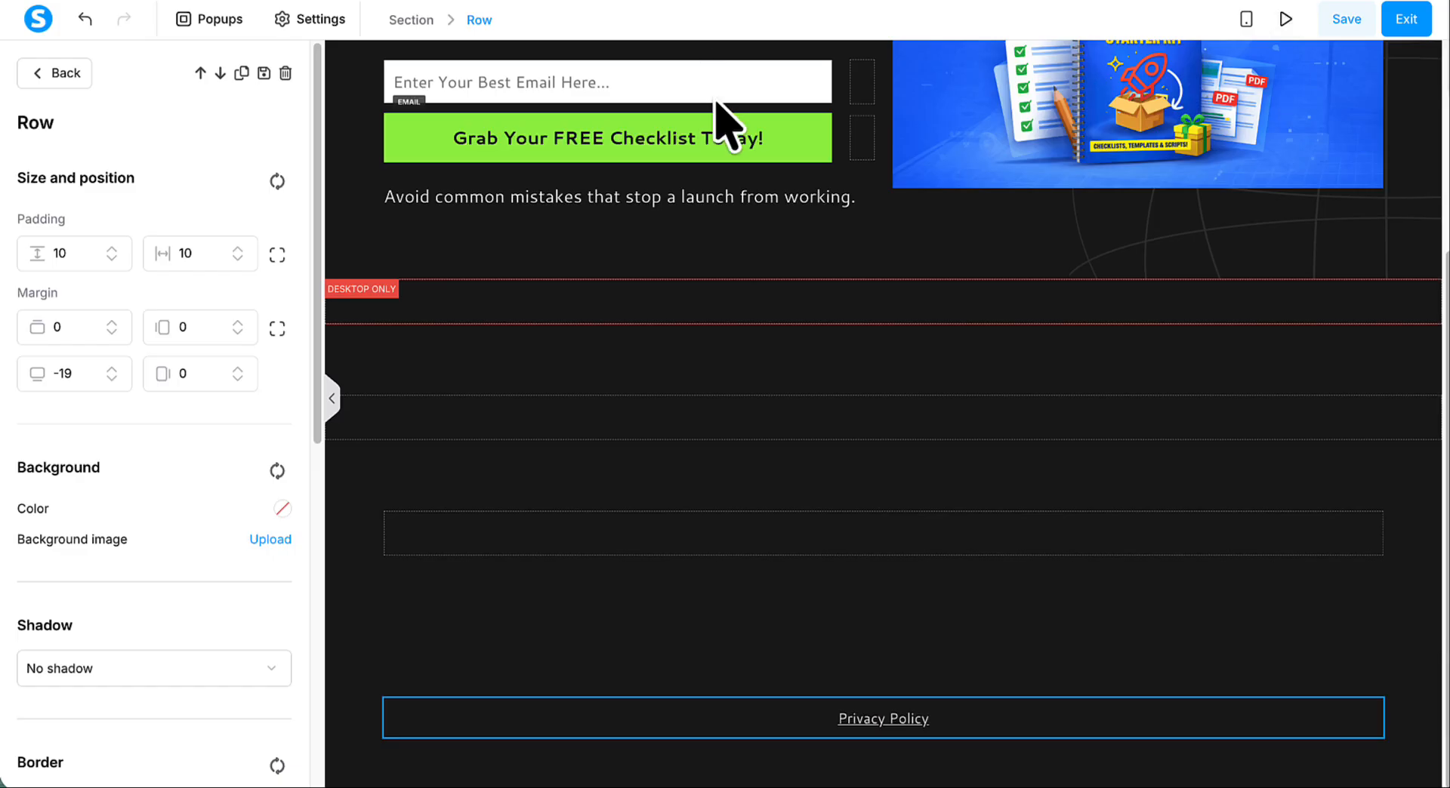
Save and exit the page editor, and copy the opt-in page's URL from its funnel step configuration
click(1353, 22)
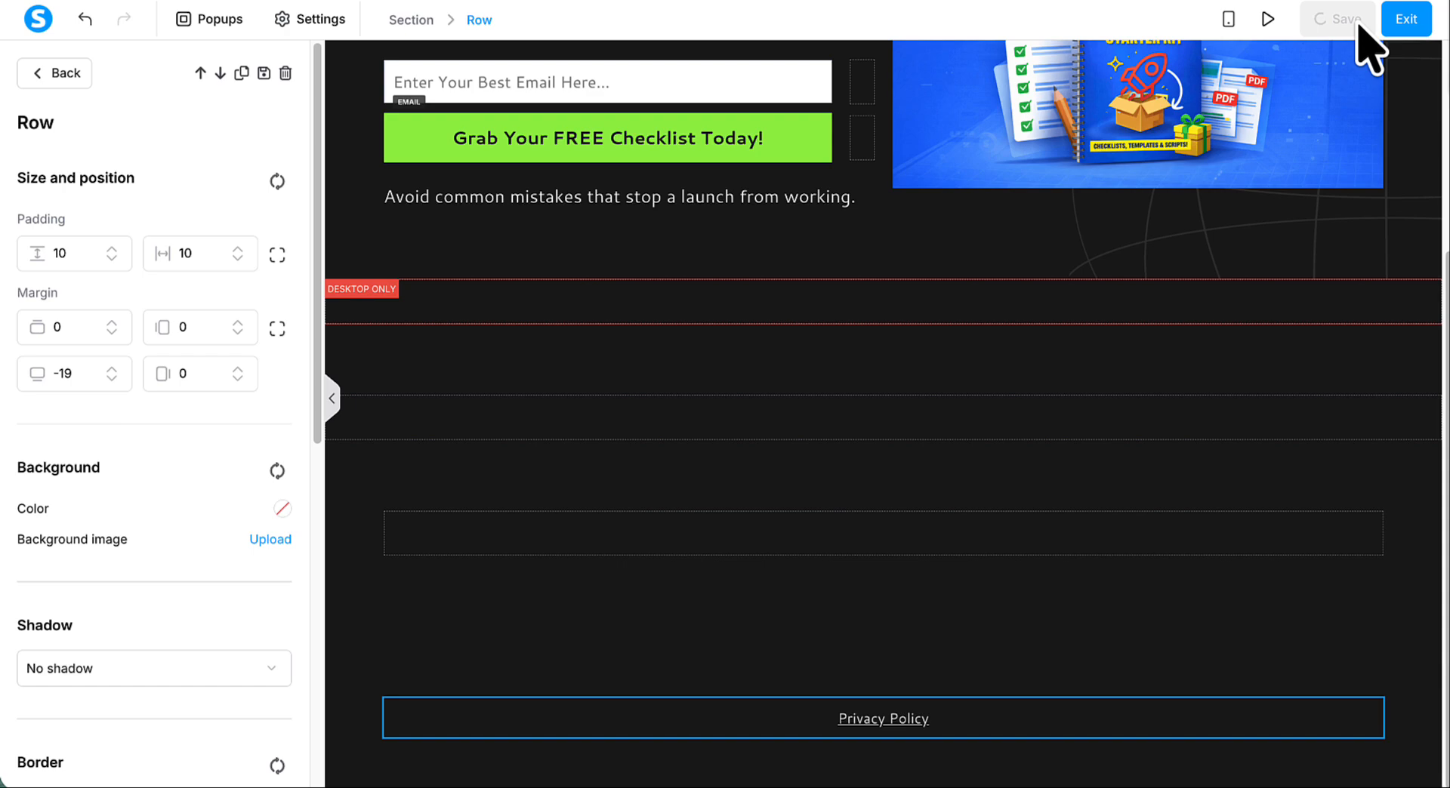
click(1404, 22)
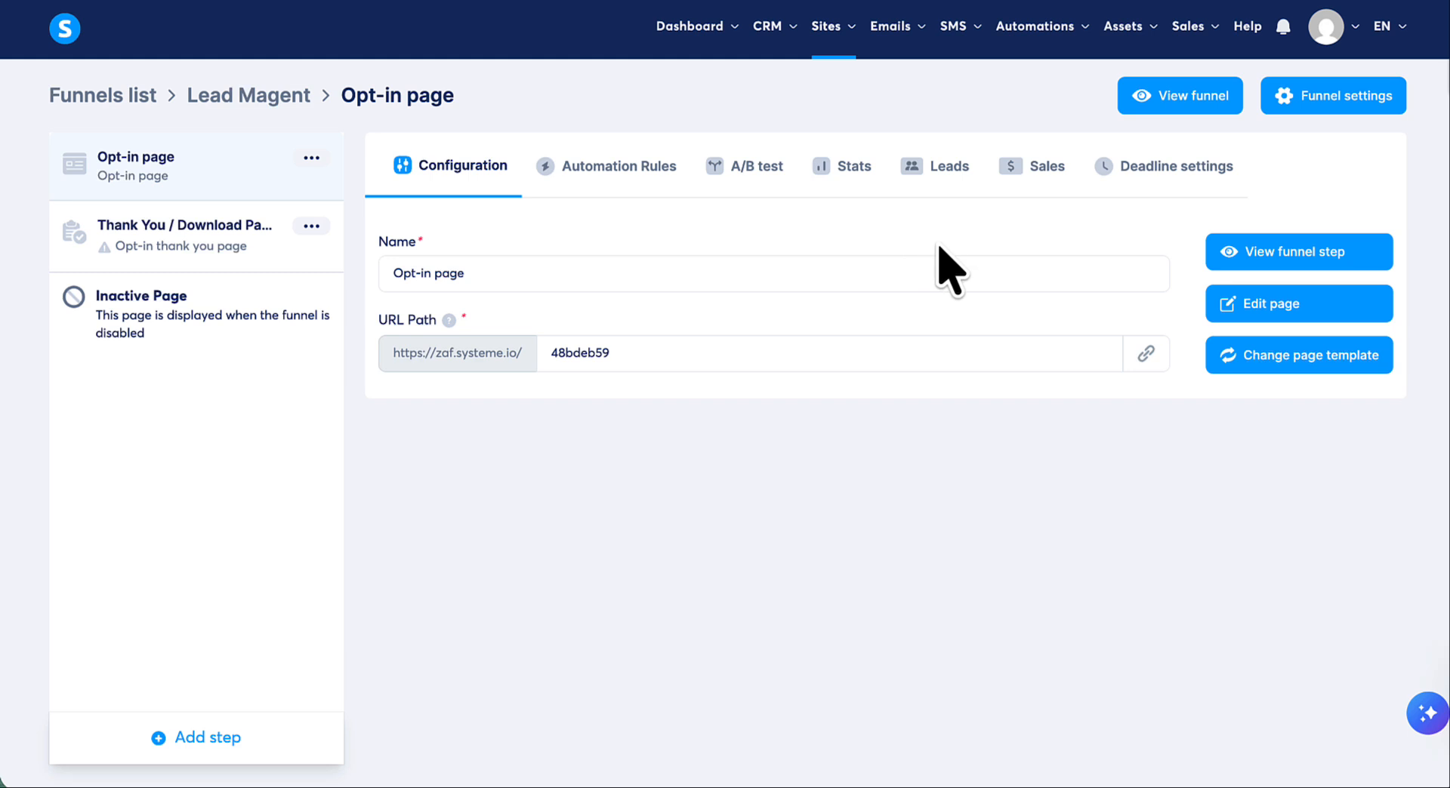
click(1246, 261)
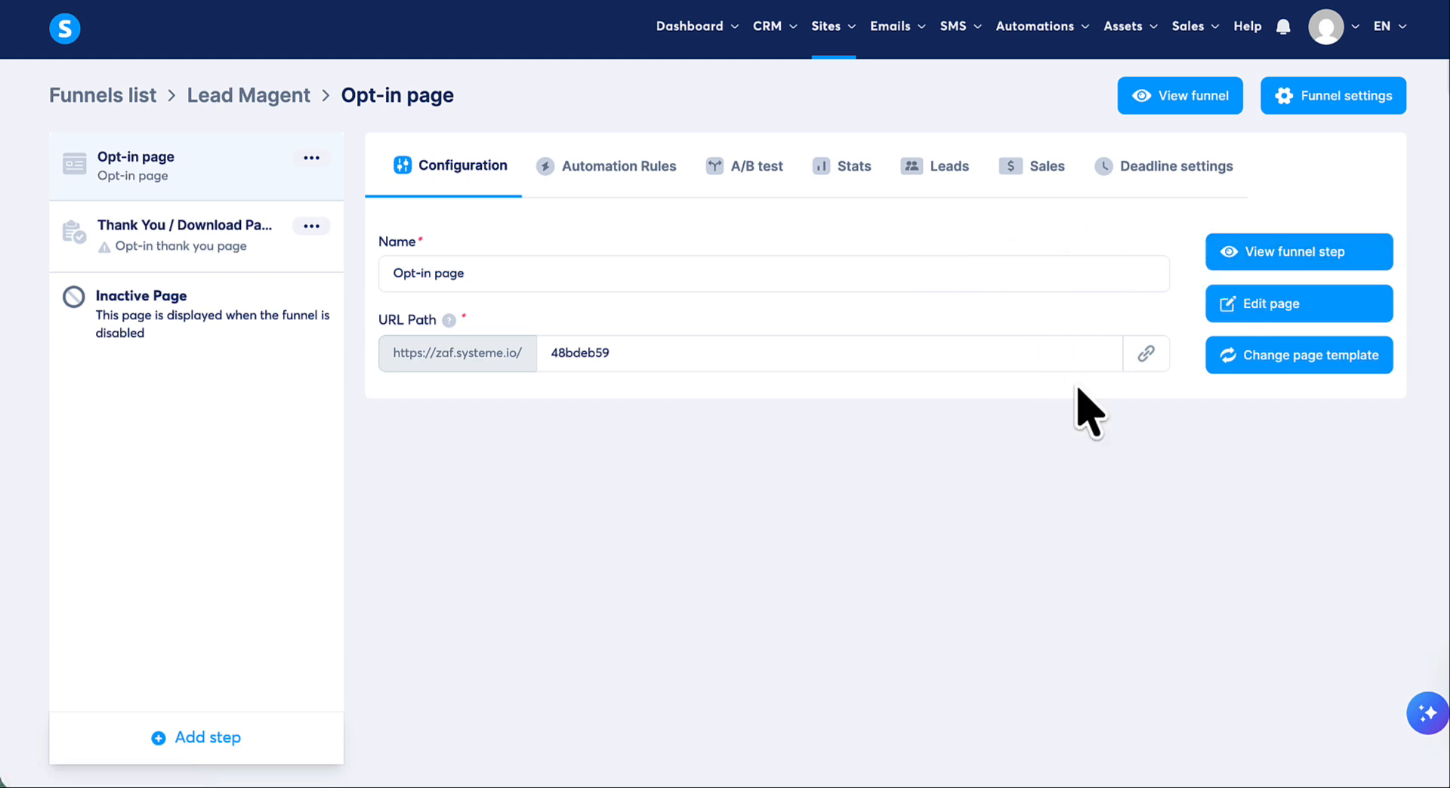
click(1146, 354)
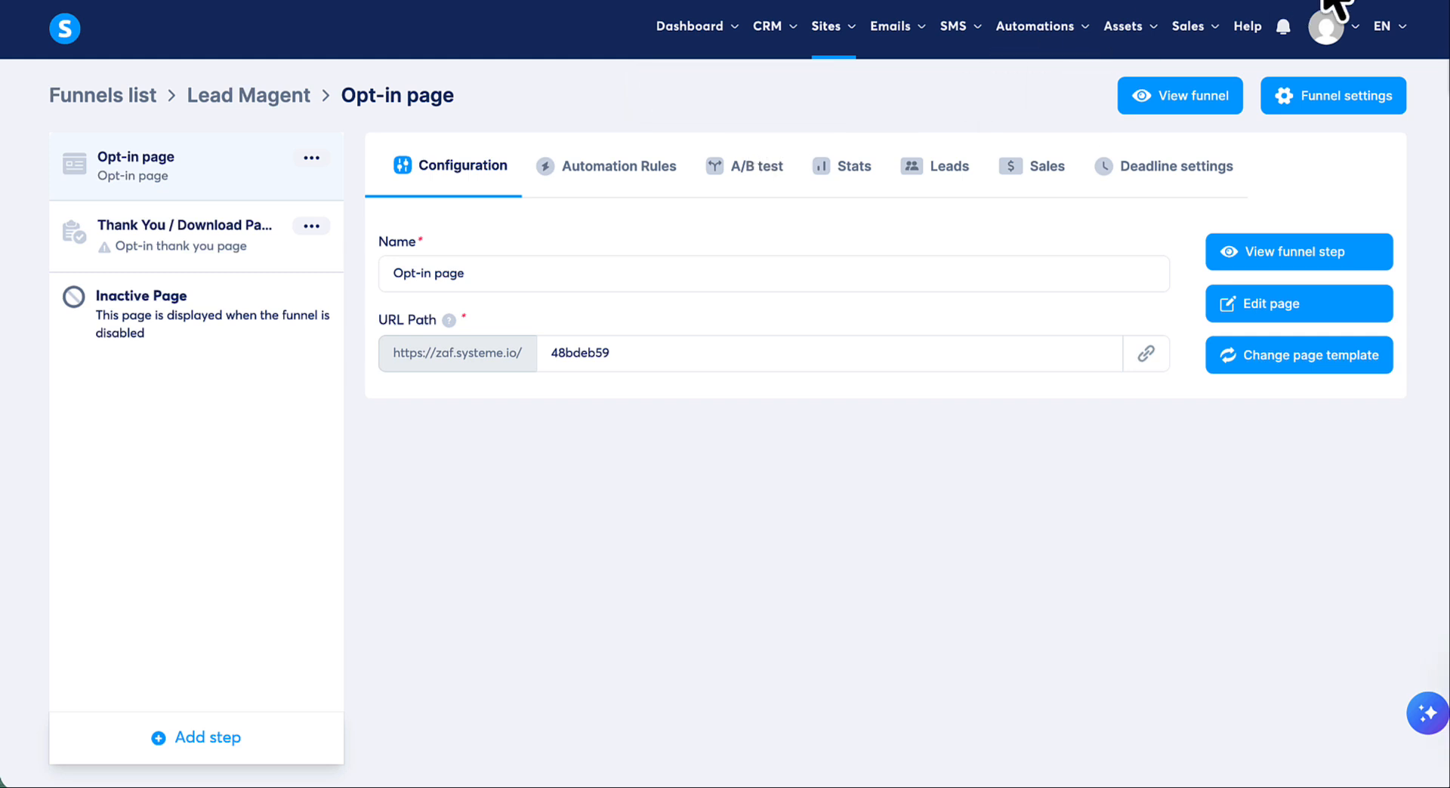
Load the copied opt-in page URL in a new incognito window and check how its email field behaves when left empty
click(1425, 0)
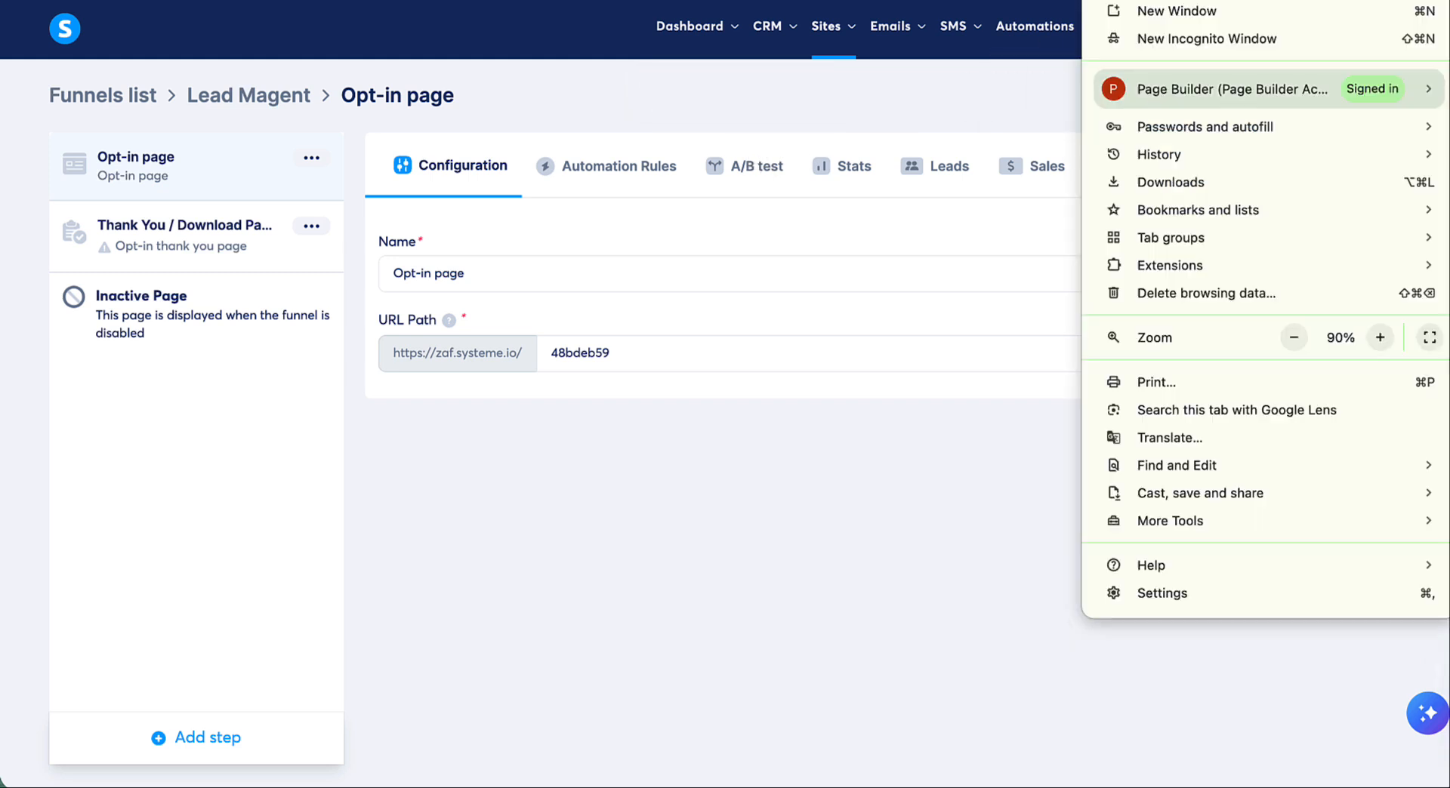
click(1281, 38)
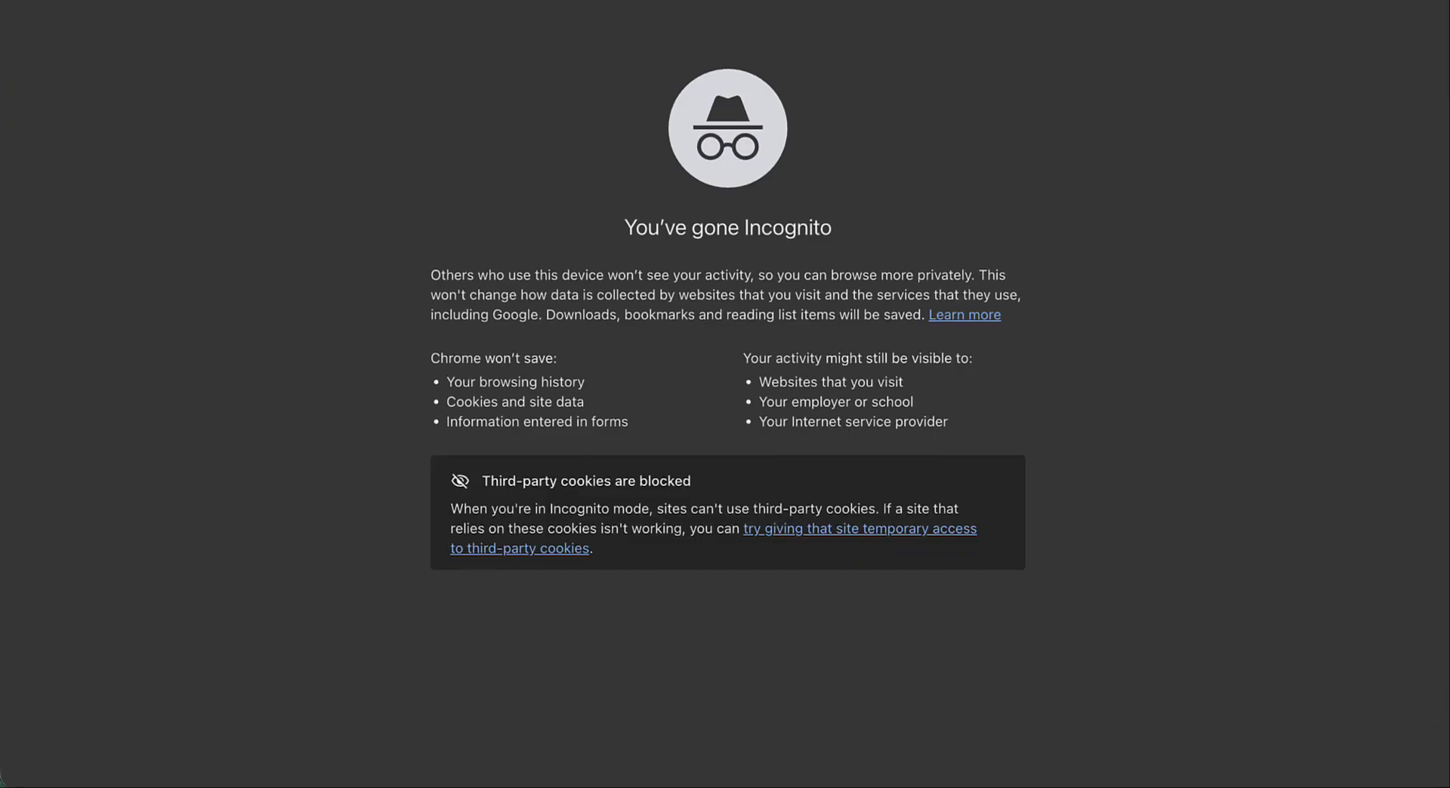
key(super+v)
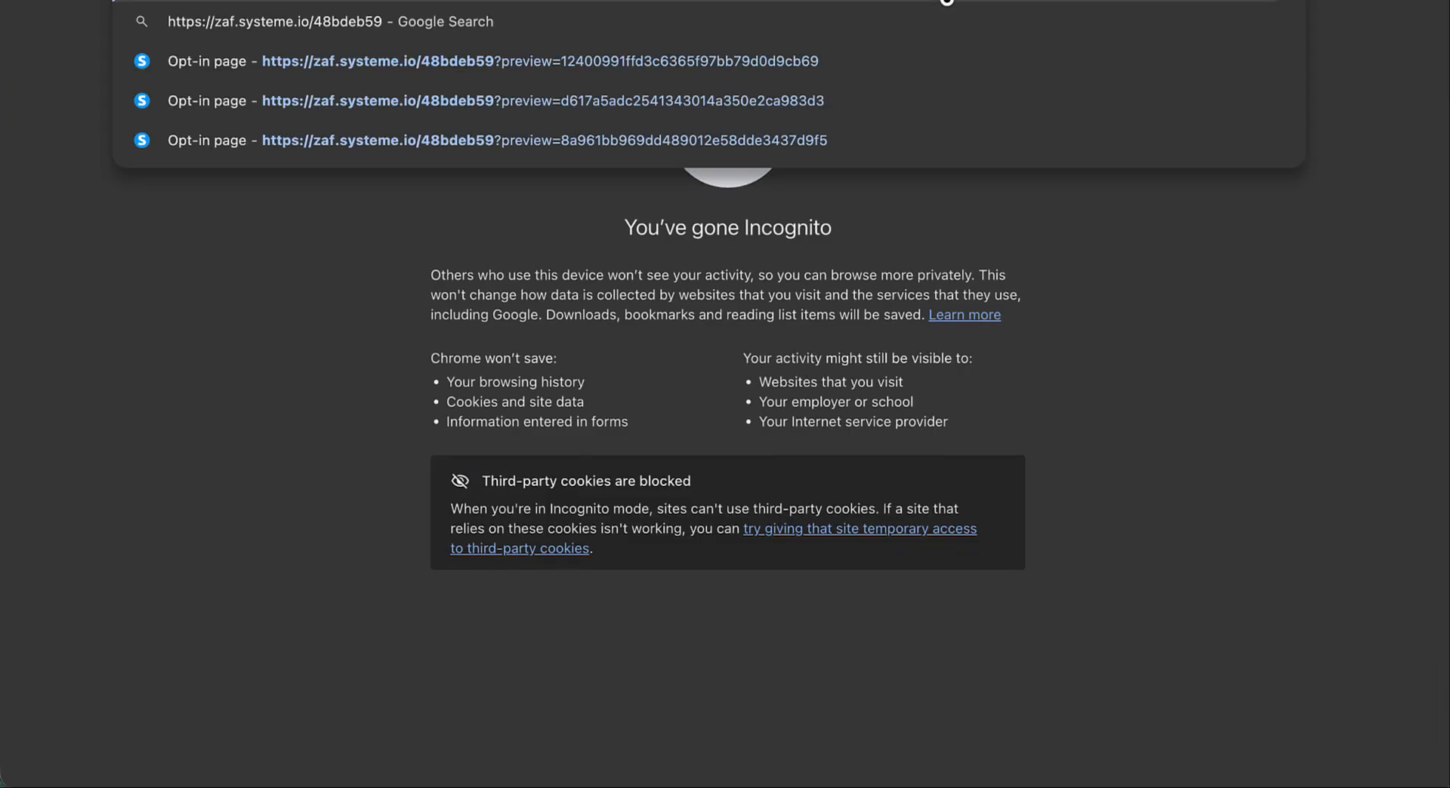
key(Return)
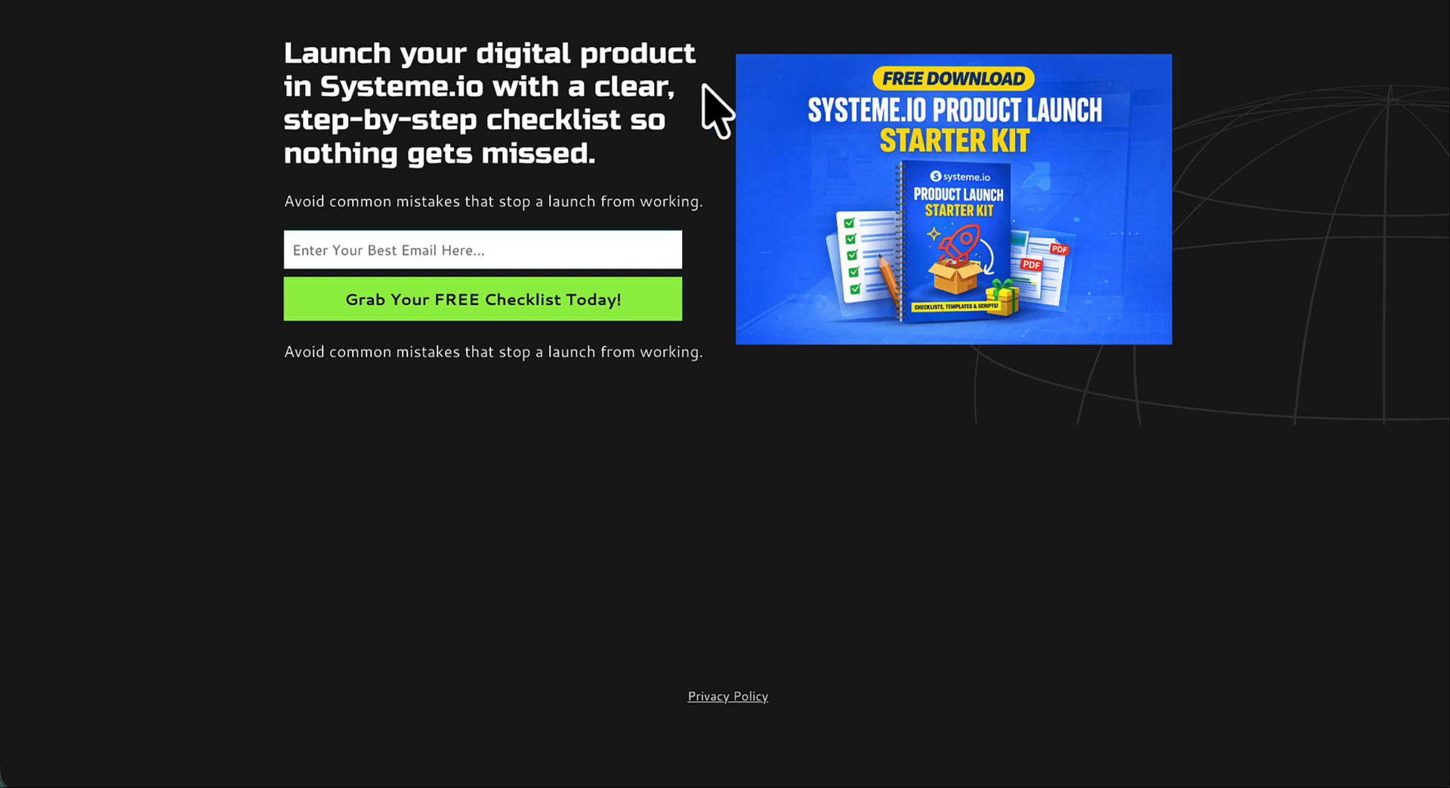
click(494, 252)
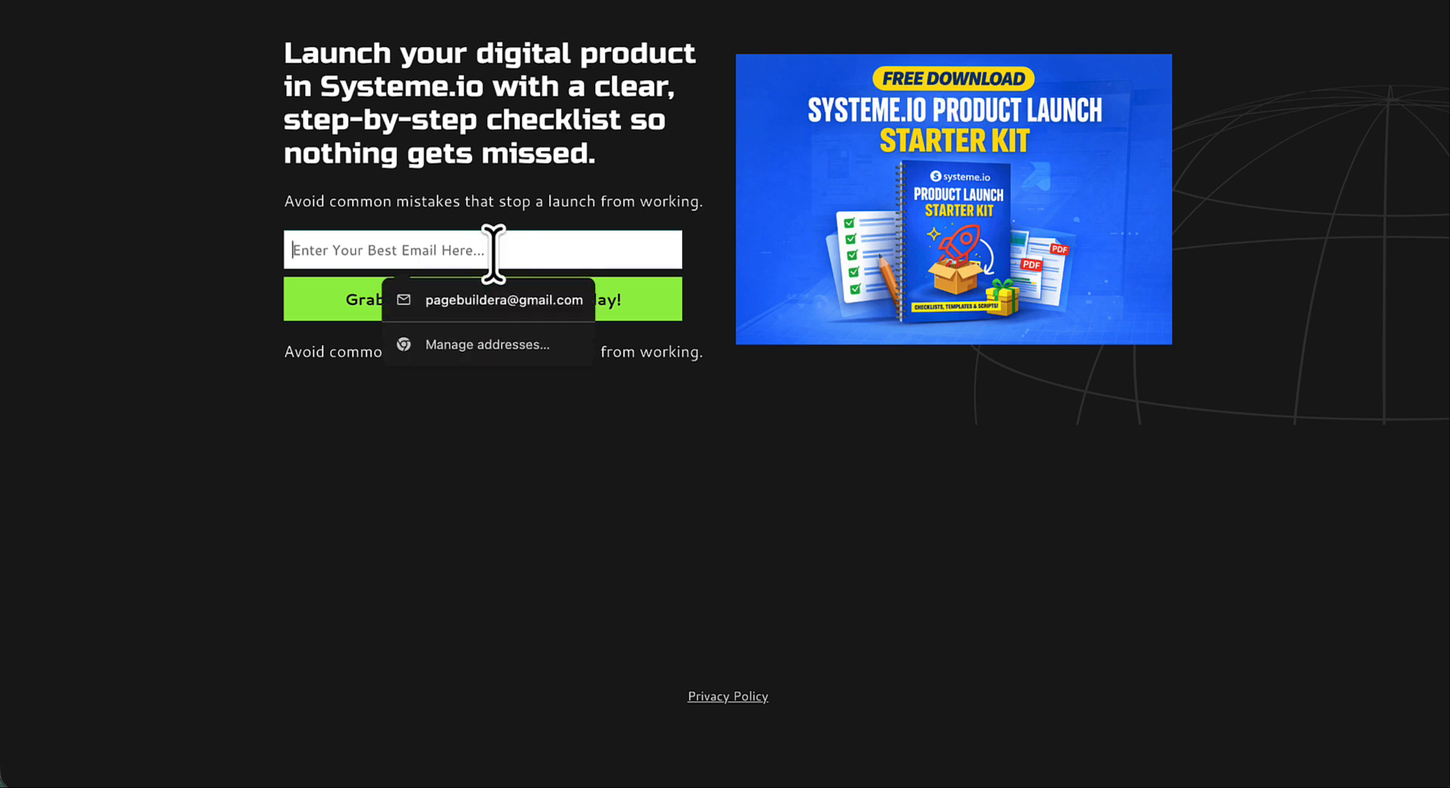
click(496, 218)
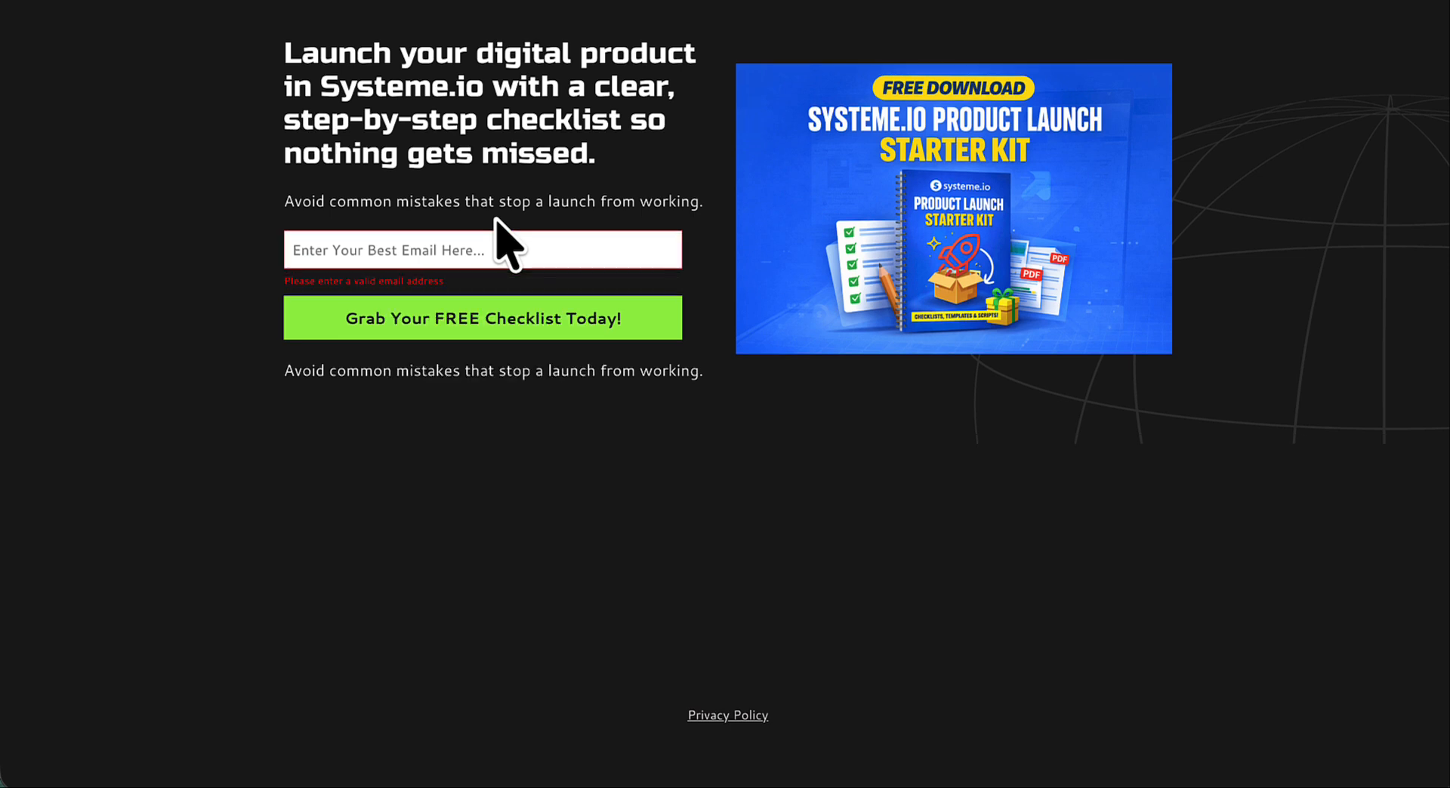